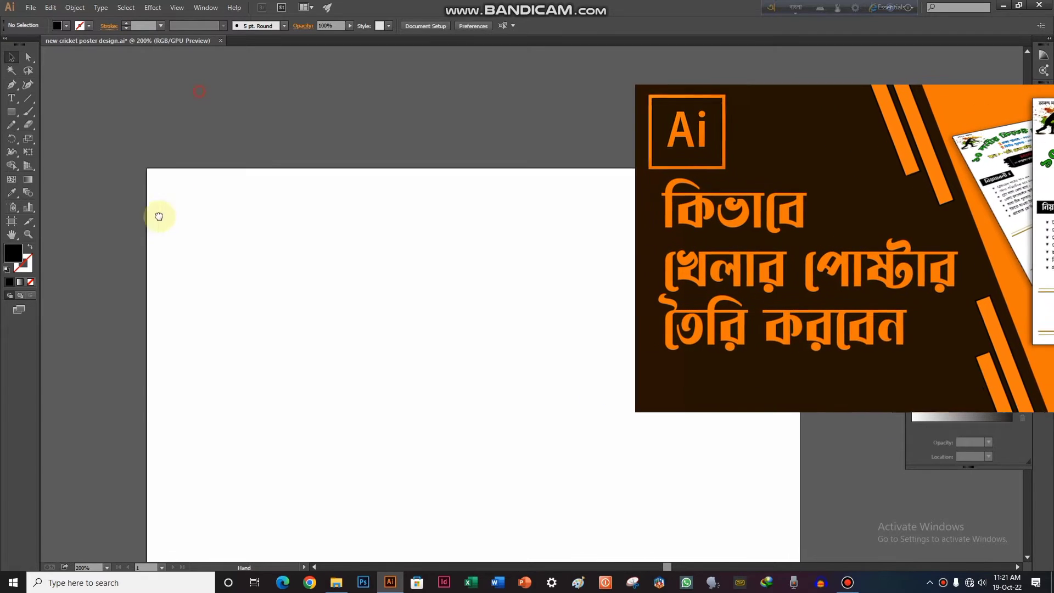
Add the heading "আনন্দ সংবাদ" at about 16.8 pt in the page's upper-left corner and copy it to the upper-right corner.
click(11, 98)
click(175, 246)
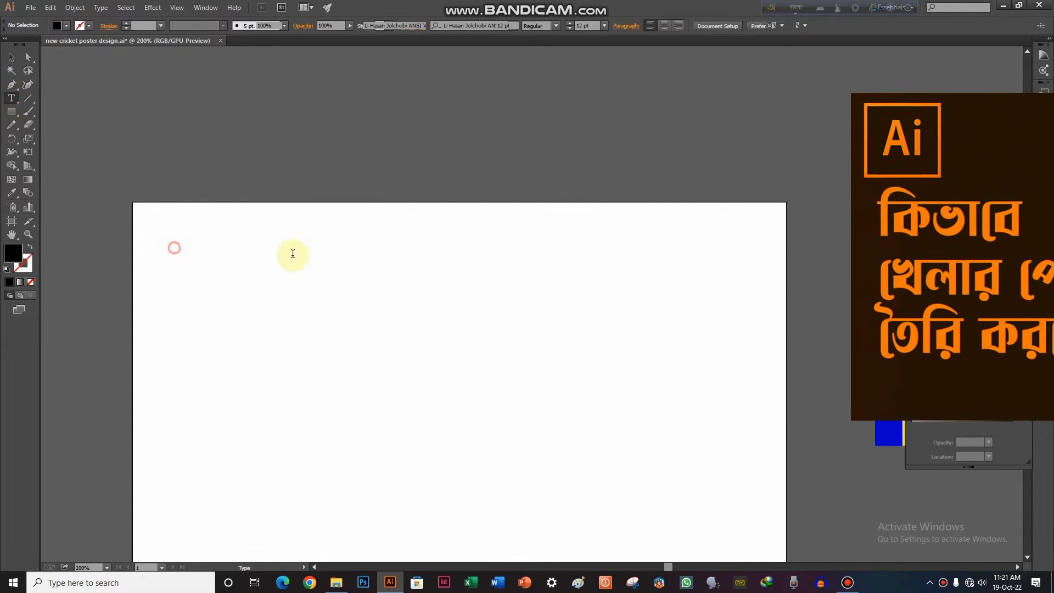
text(আনন্দ)
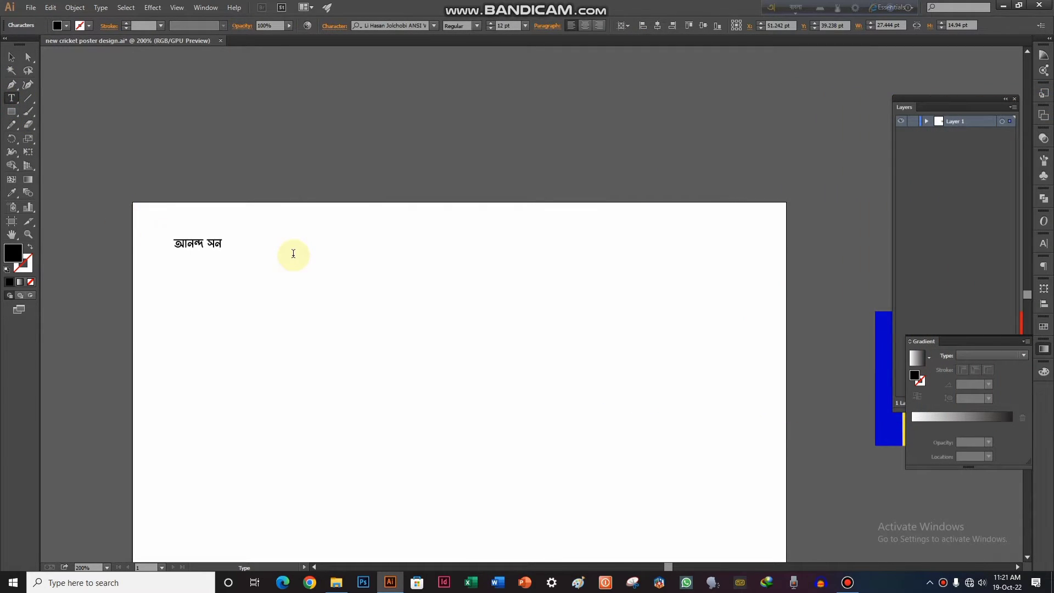
text( সংবাদ)
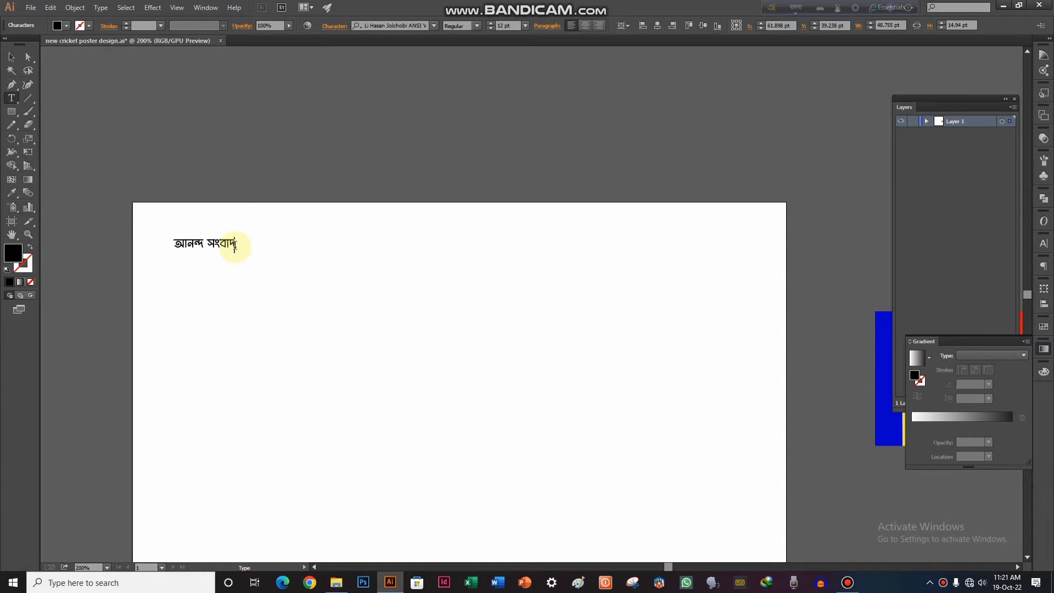
click(11, 56)
drag(193, 250, 521, 265)
Change the first word of the copied heading in the page's upper-right corner to "শুভ".
key(t)
triple_click(705, 233)
text(স)
text(ুভ)
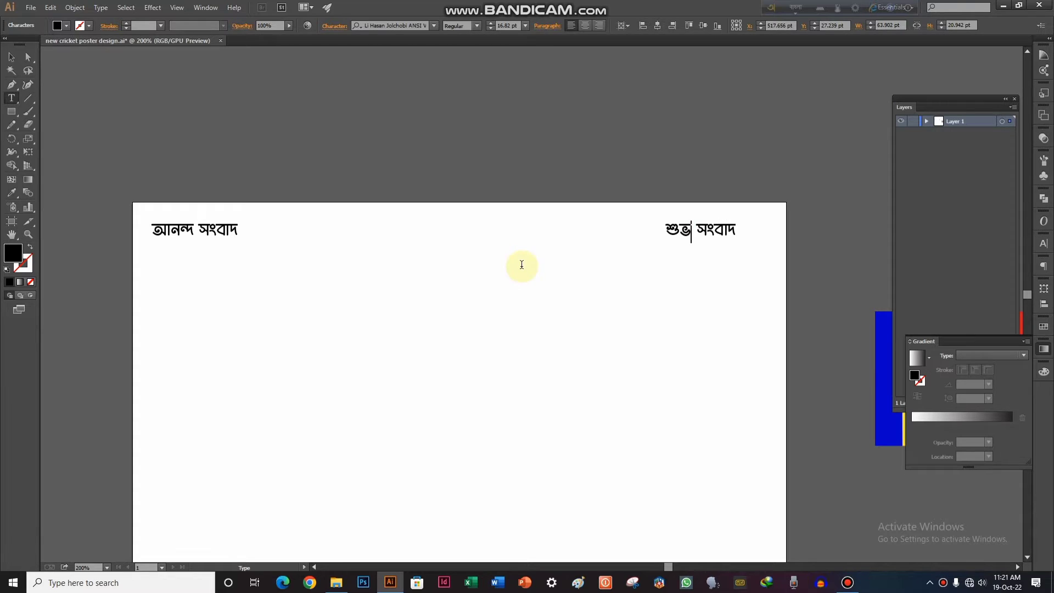
click(11, 56)
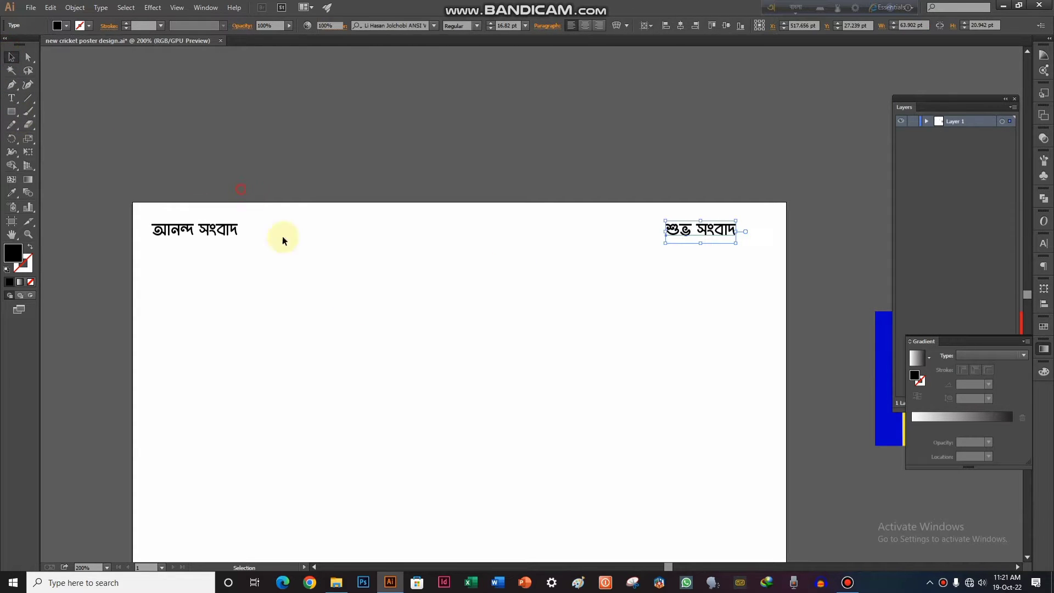
Add the title text "১০ দলীয় ক্রিকেট টুর্নামেন্ট" on the page below the two headings.
drag(358, 315, 200, 177)
click(11, 98)
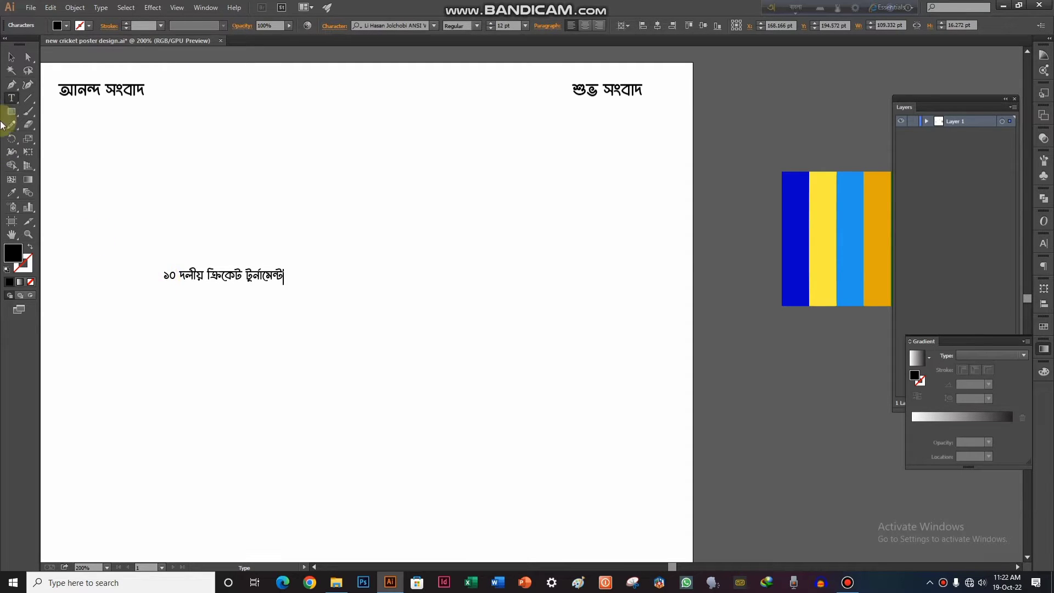
click(11, 57)
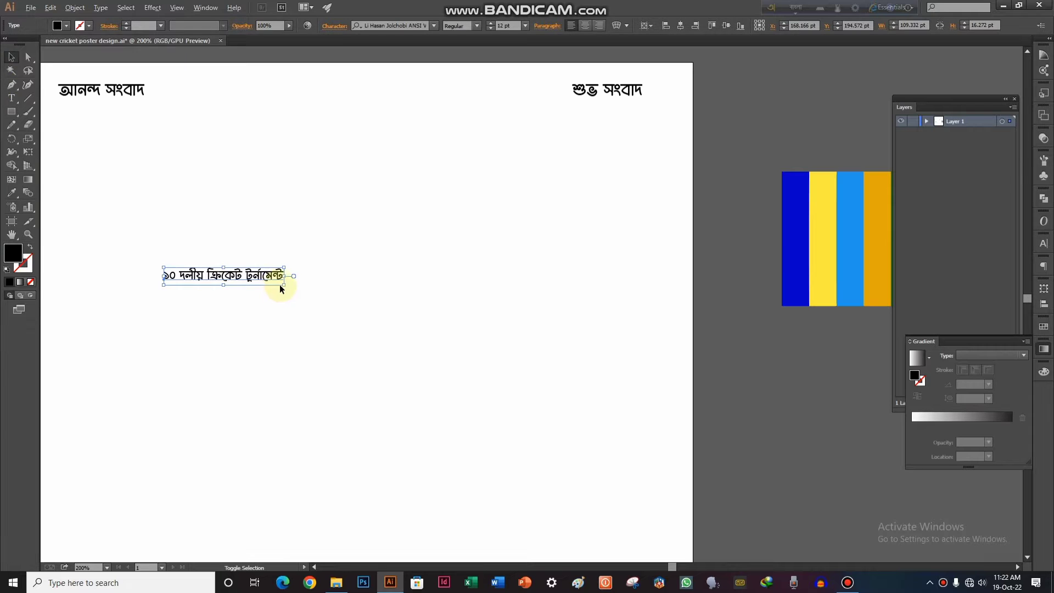
Enlarge the tournament title to about 58.7 pt and place it across the page beneath the two headings.
drag(286, 286, 614, 422)
drag(568, 343, 706, 333)
drag(689, 339, 565, 375)
drag(497, 359, 482, 355)
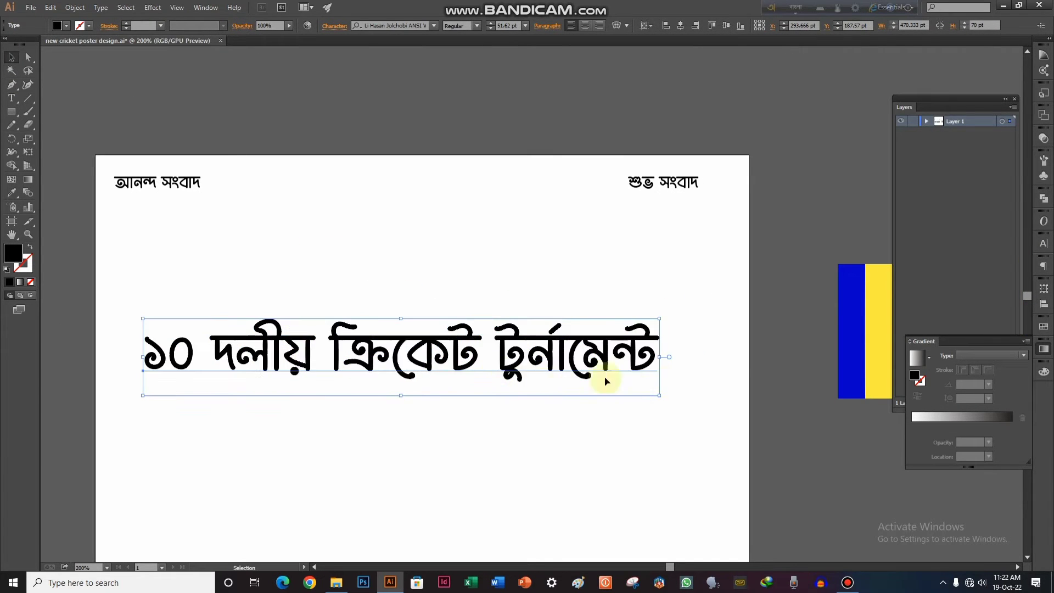
drag(659, 396, 676, 398)
drag(651, 358, 663, 365)
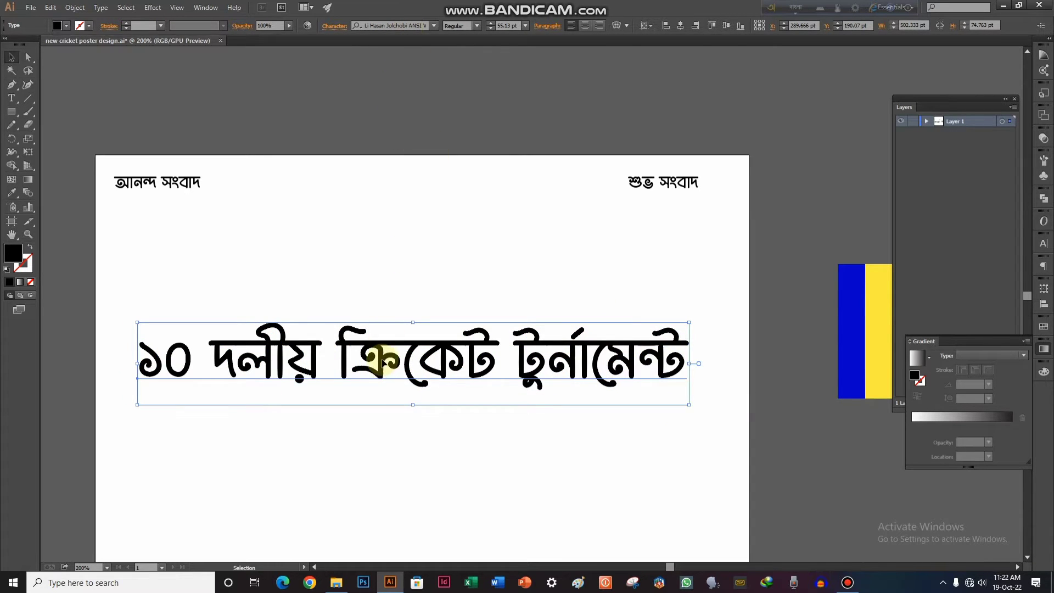
drag(382, 365, 378, 342)
key(alt+shift)
drag(683, 383, 688, 400)
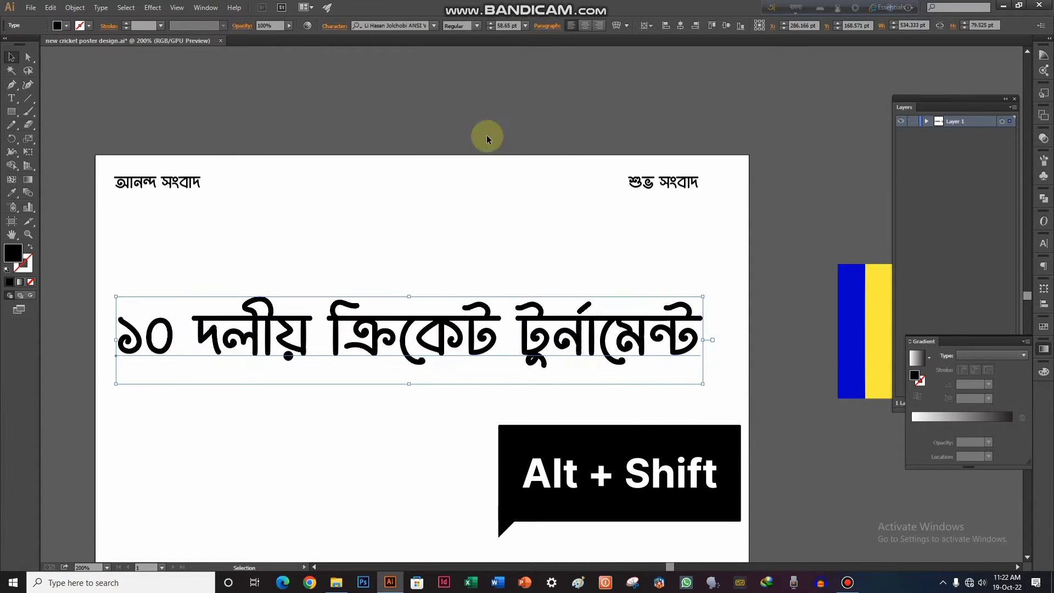
Set the tournament title's font to Li Alinur Subas ANSI V2 and warp it with a horizontal Arc at 61% bend.
click(433, 25)
click(412, 226)
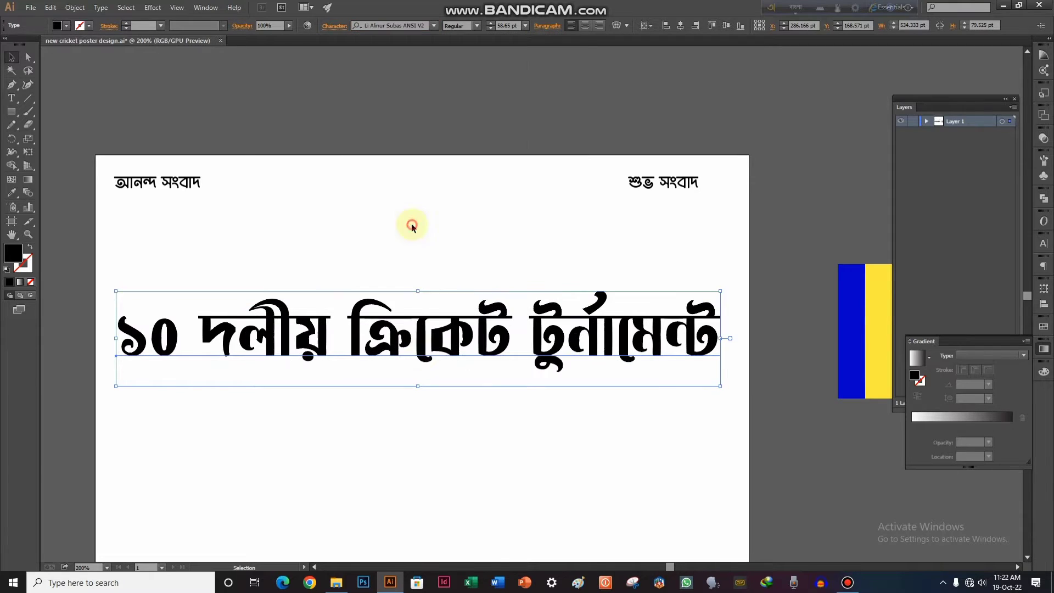
click(615, 27)
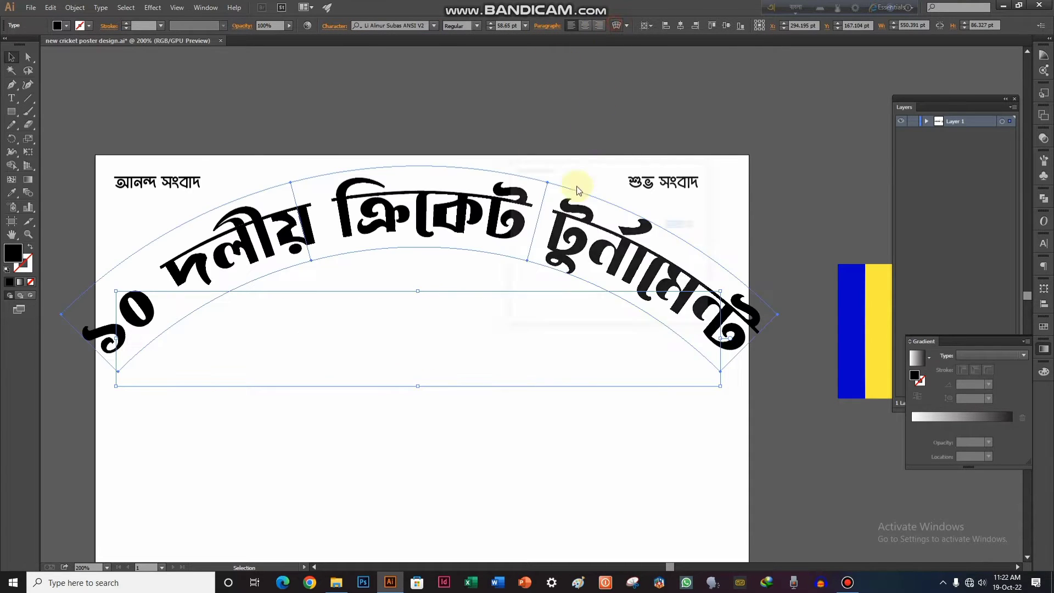
click(641, 225)
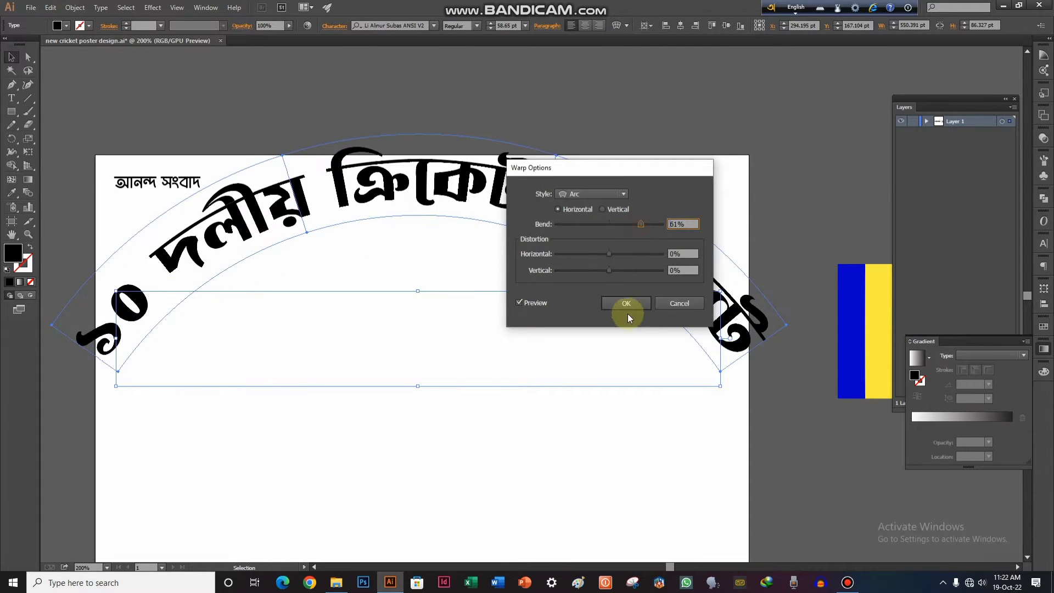
click(625, 304)
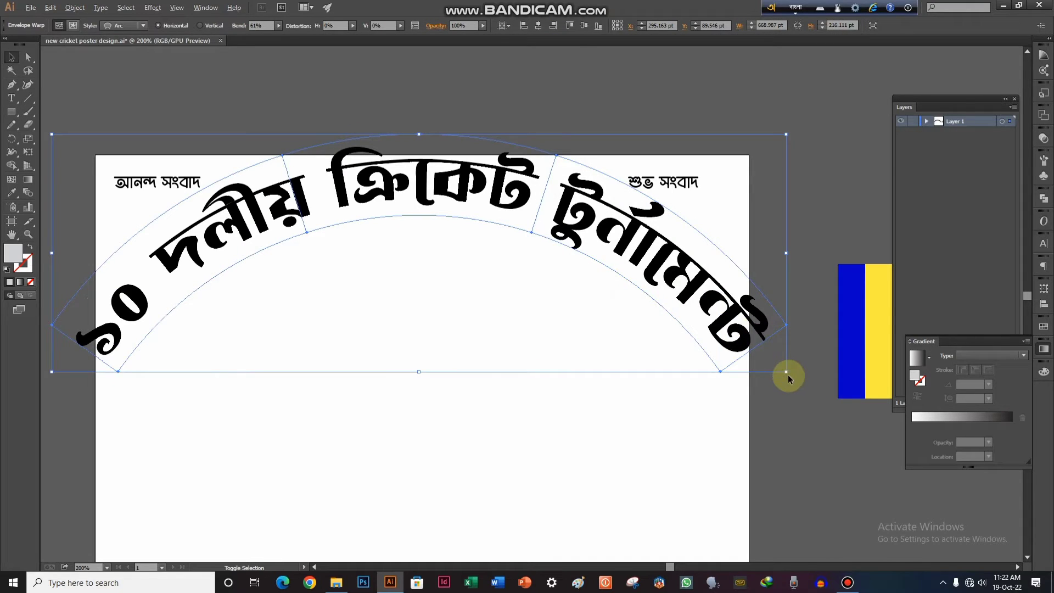
Scale the arched title down to about 576 pt wide and move it below the two headings.
drag(788, 373, 735, 355)
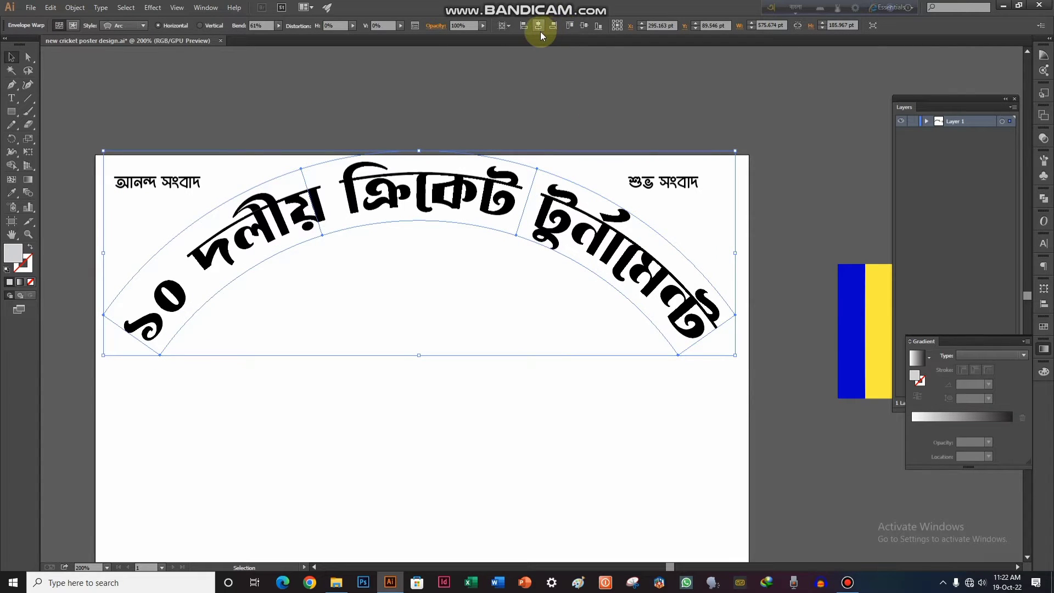
drag(454, 214, 455, 270)
key(ctrl+minus)
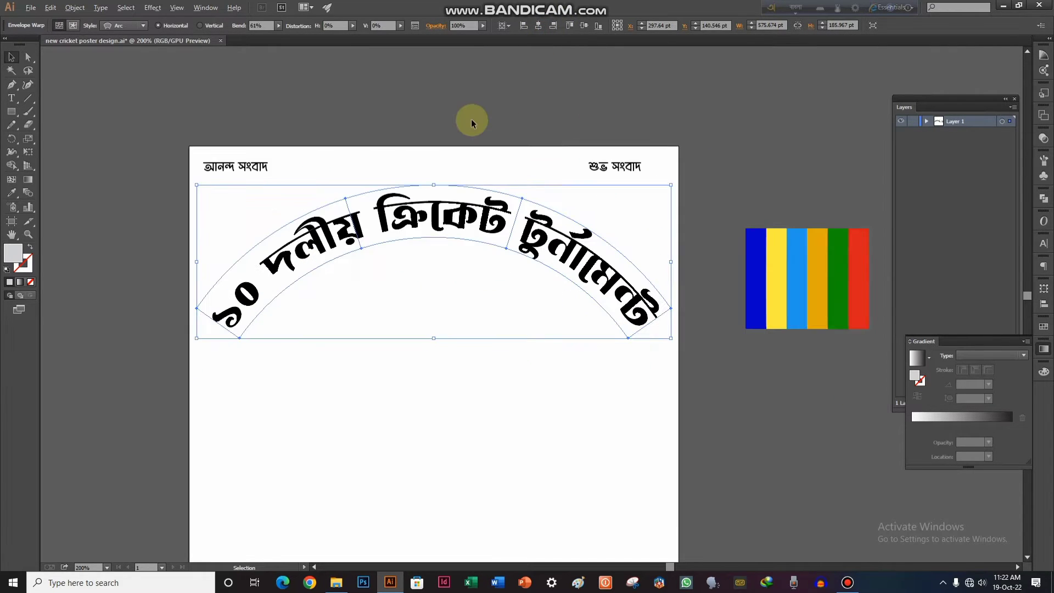
Try to colour the warped title with the green sampled from the colour strips, swapping fill and stroke.
click(11, 192)
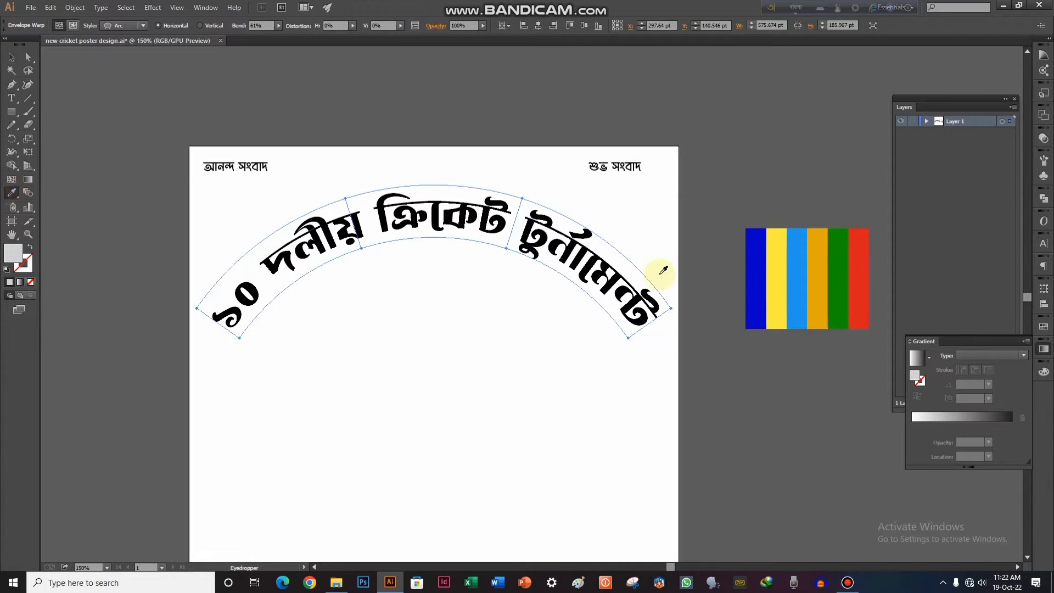
click(838, 244)
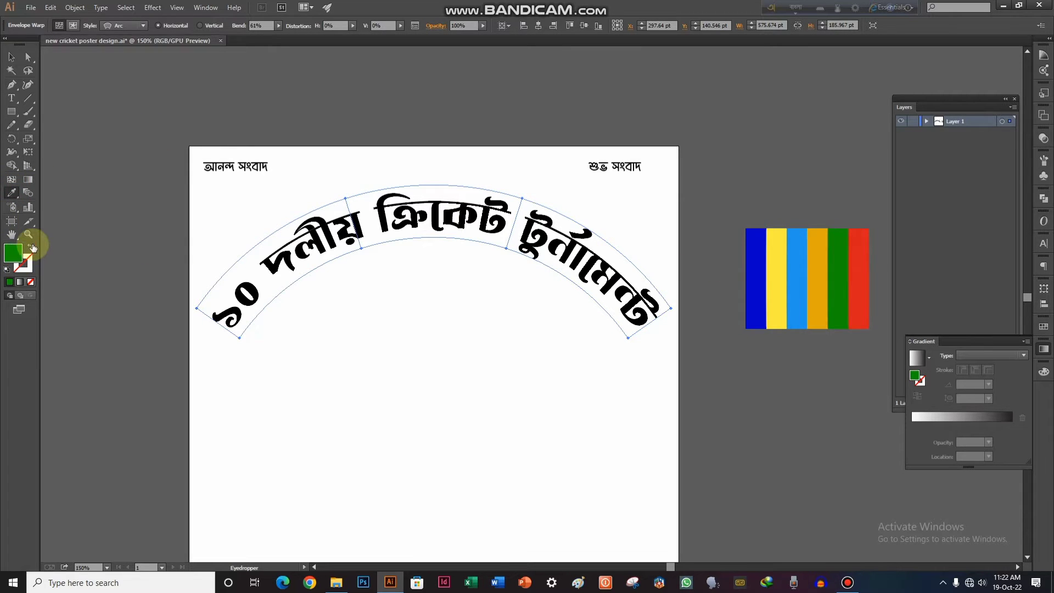
click(30, 247)
click(14, 58)
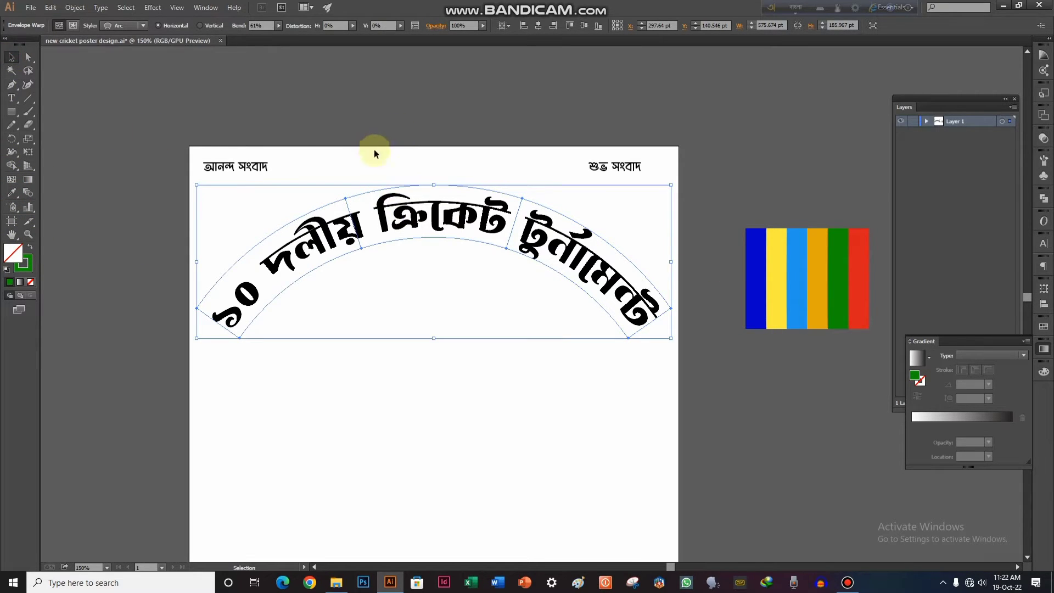
click(473, 128)
Expand the appearance of the arched tournament title.
click(457, 205)
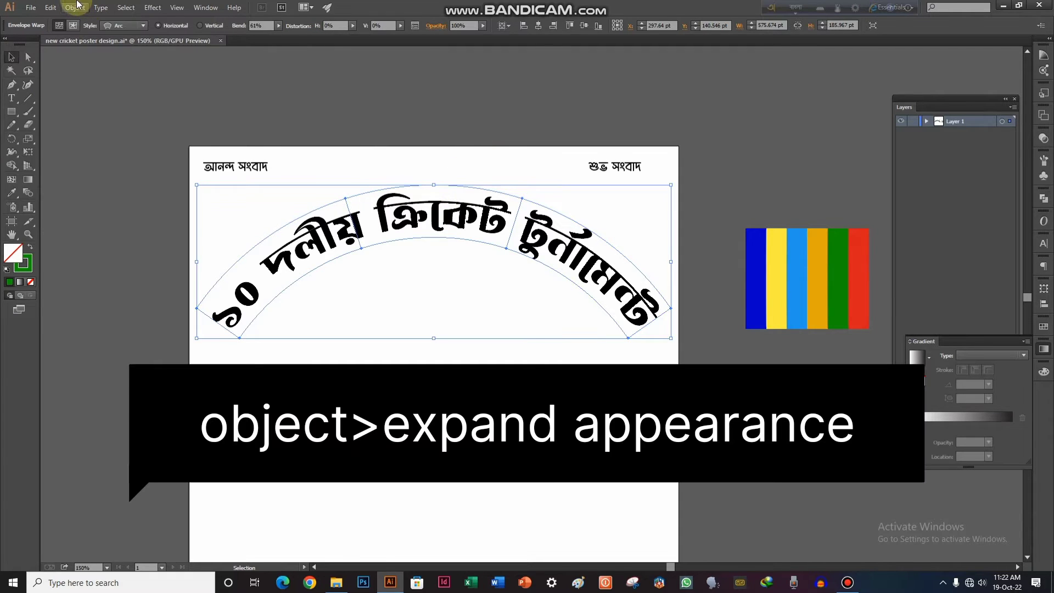
click(74, 8)
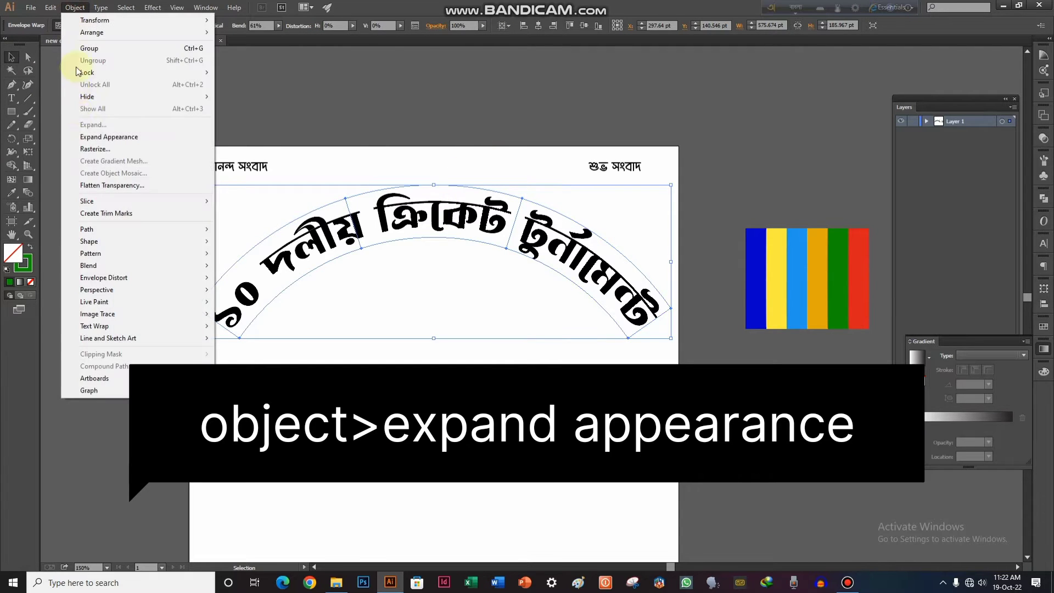
click(85, 140)
click(291, 129)
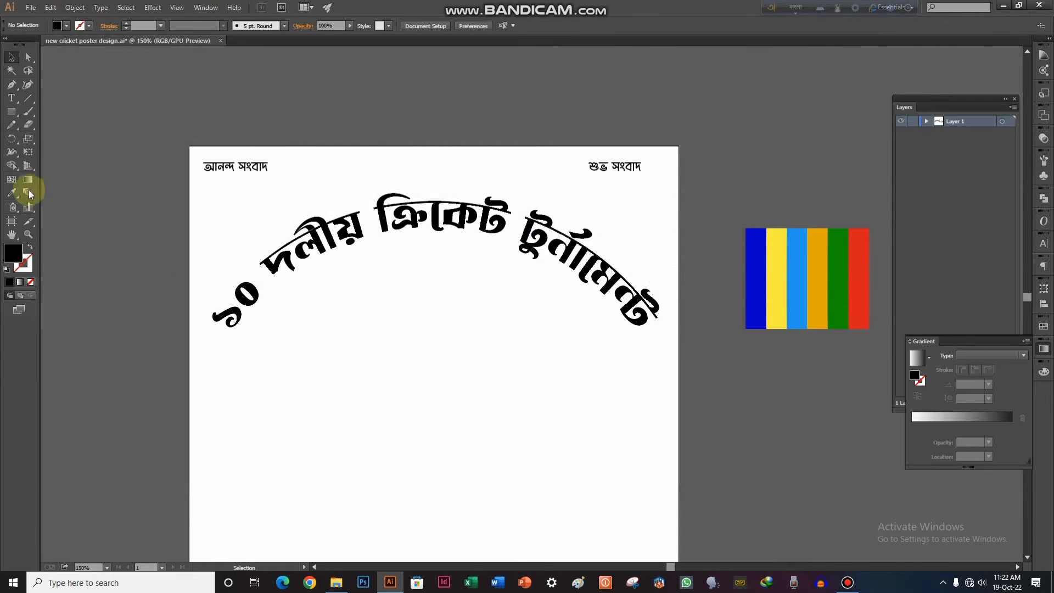
Fill the expanded arched title with the green sampled from the colour strips.
click(218, 253)
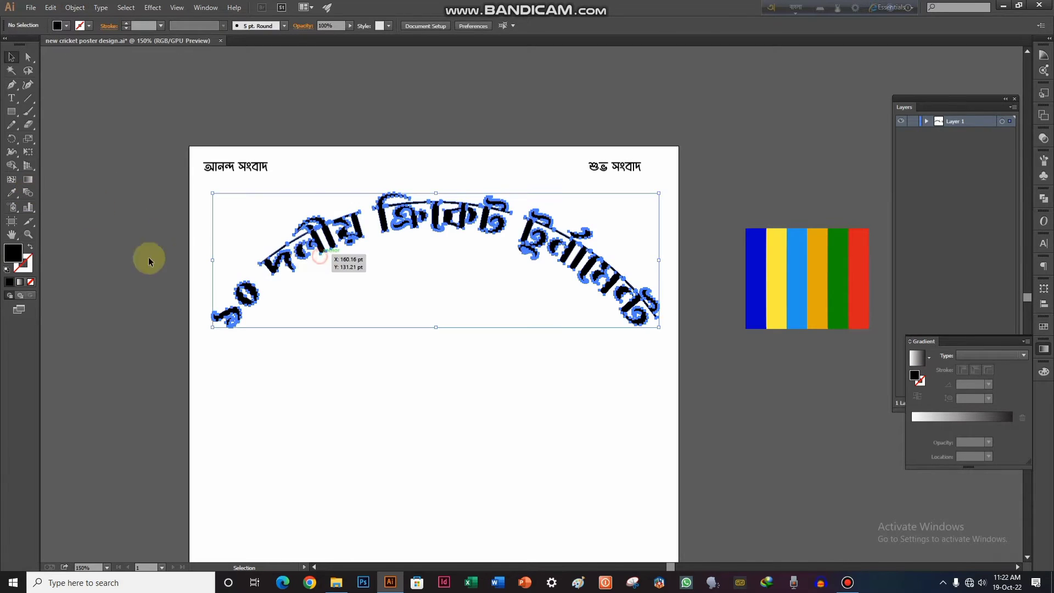
click(9, 194)
click(838, 255)
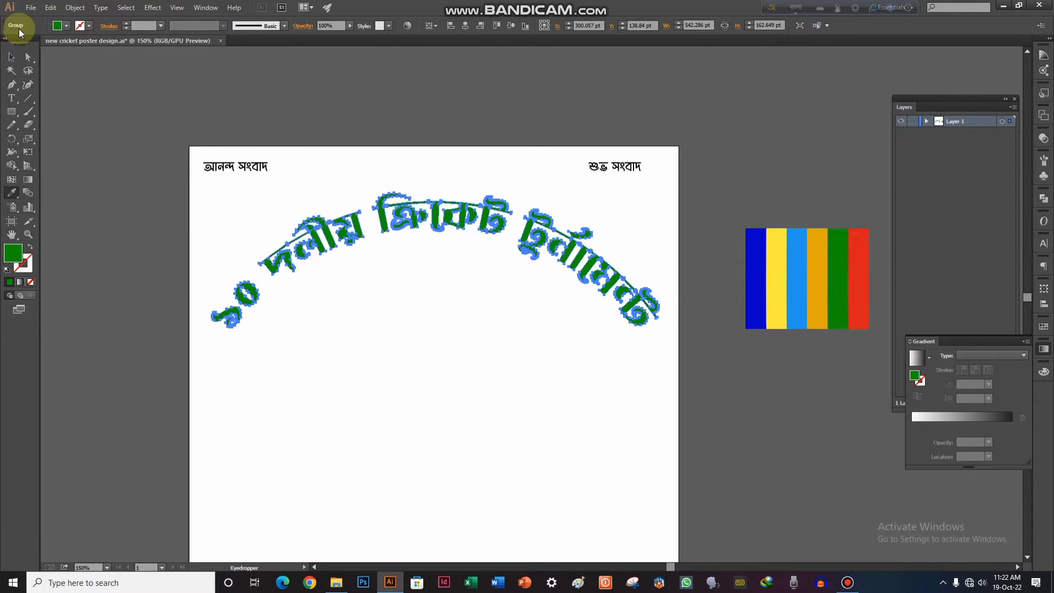
click(11, 56)
click(321, 324)
Add the prize line "প্রথম পুরষ্কার - ৩০১/-" at about 19.8 pt beneath the arched title and duplicate it directly below.
key(ctrl+=)
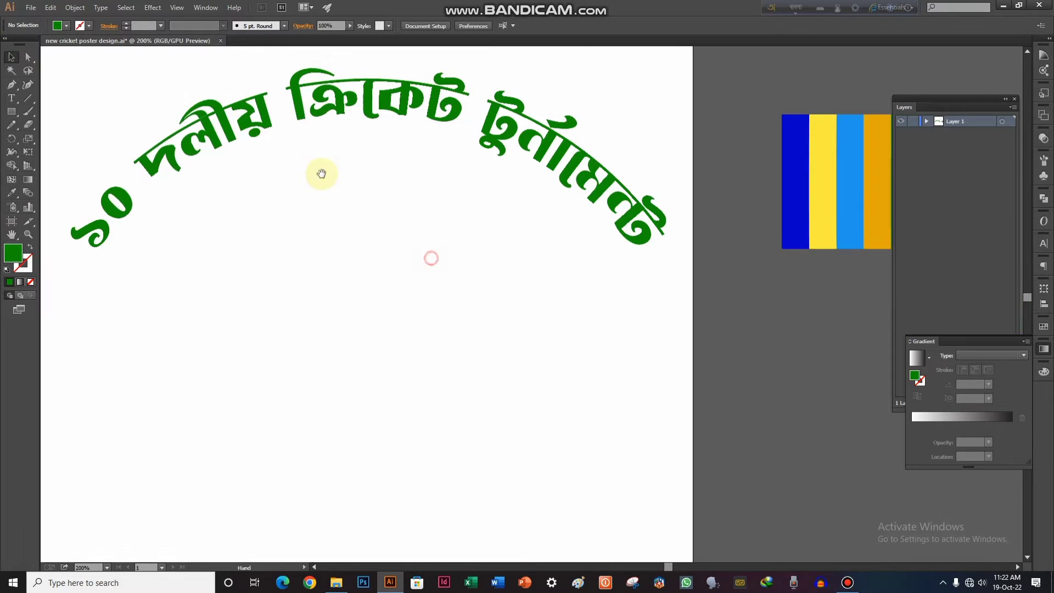
click(11, 107)
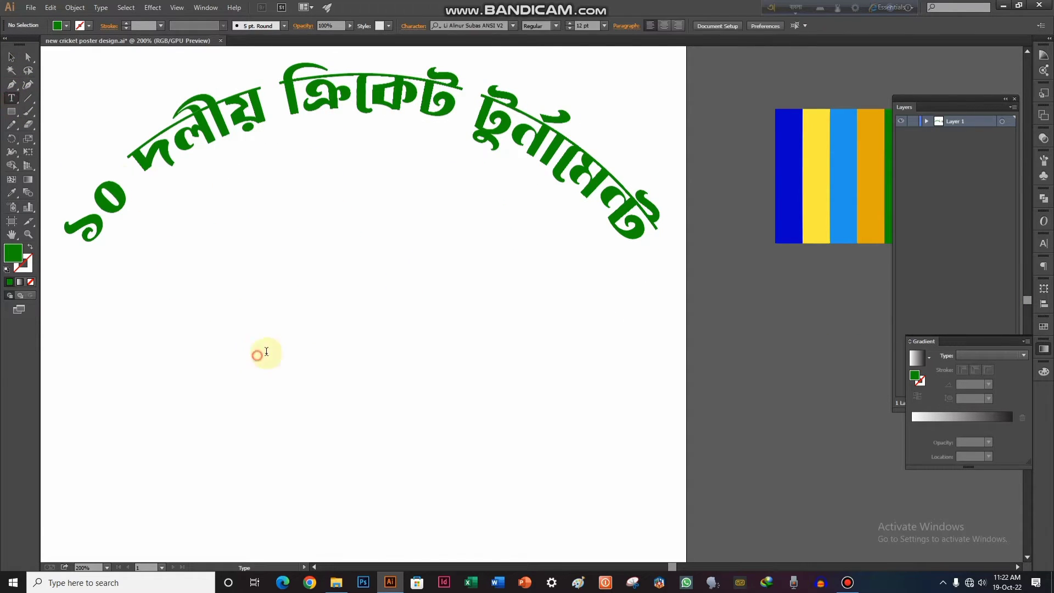
click(306, 344)
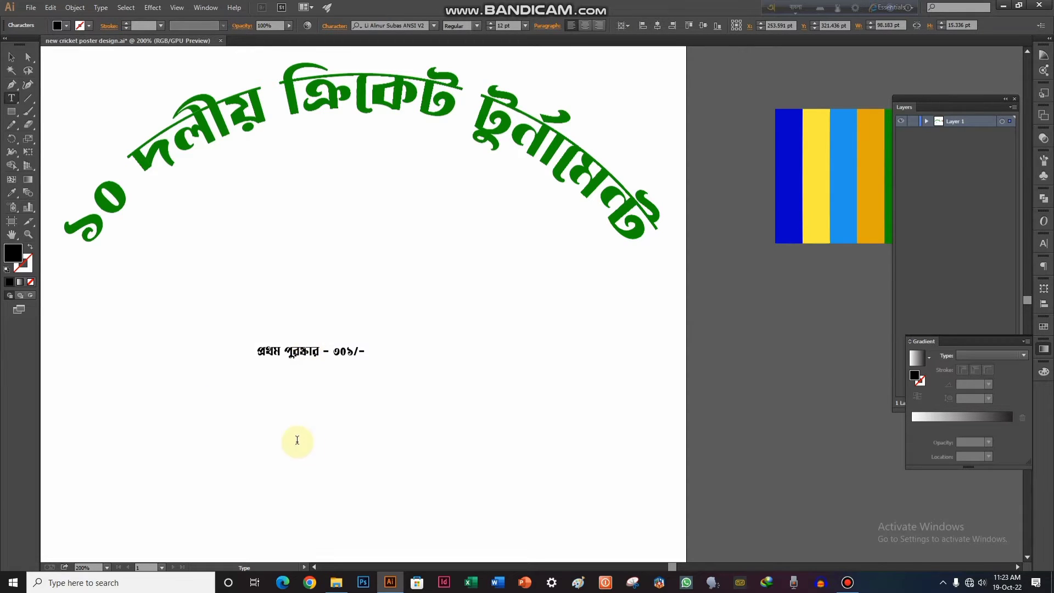
click(11, 57)
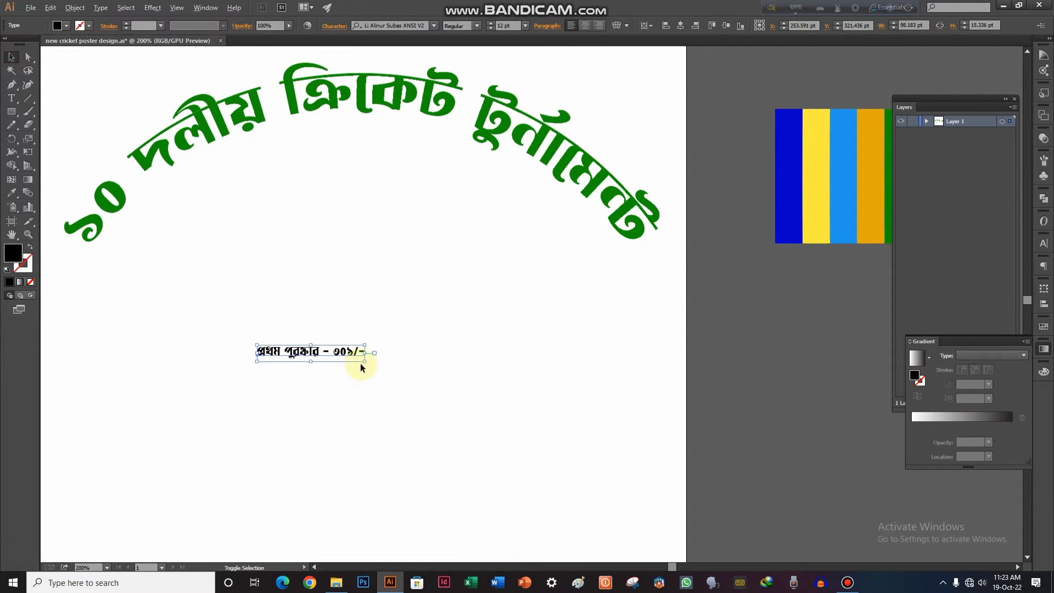
drag(364, 360, 407, 227)
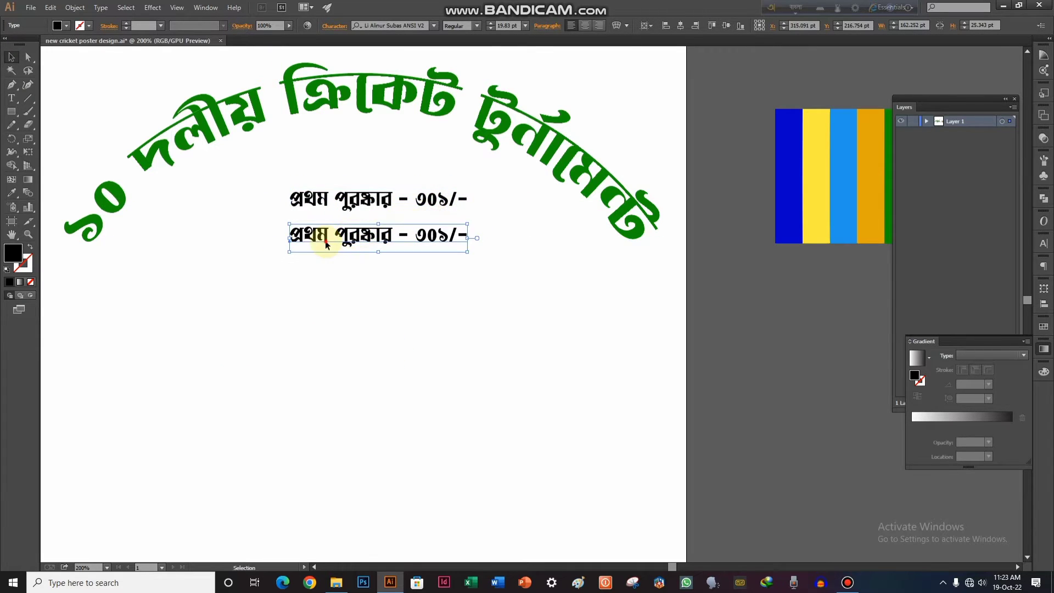
Replace the first word of the duplicated prize line with "দ্বিতীয়".
double_click(327, 239)
key(ctrl+a)
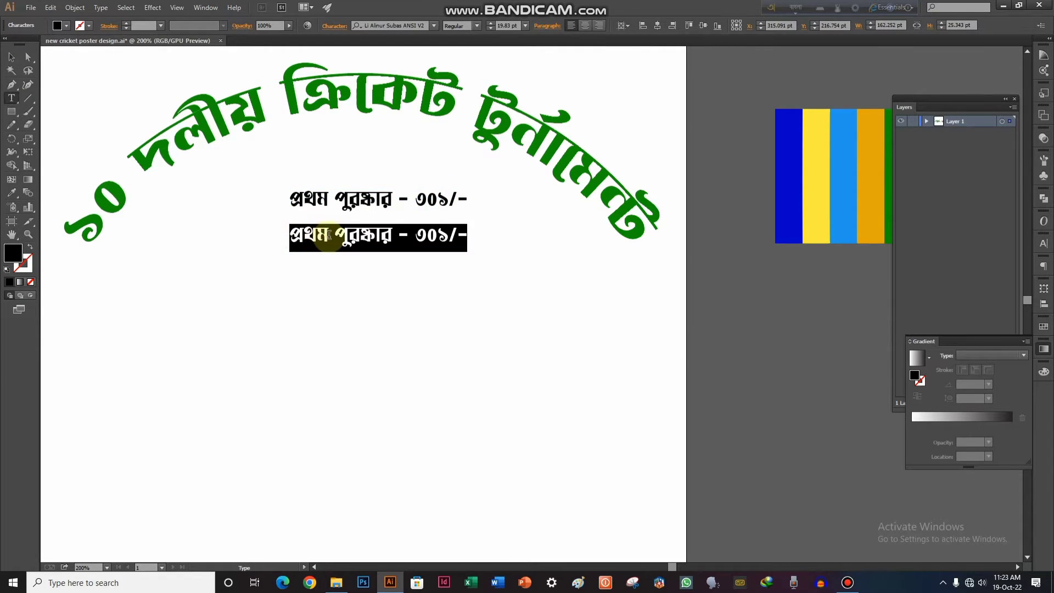
drag(303, 236, 276, 235)
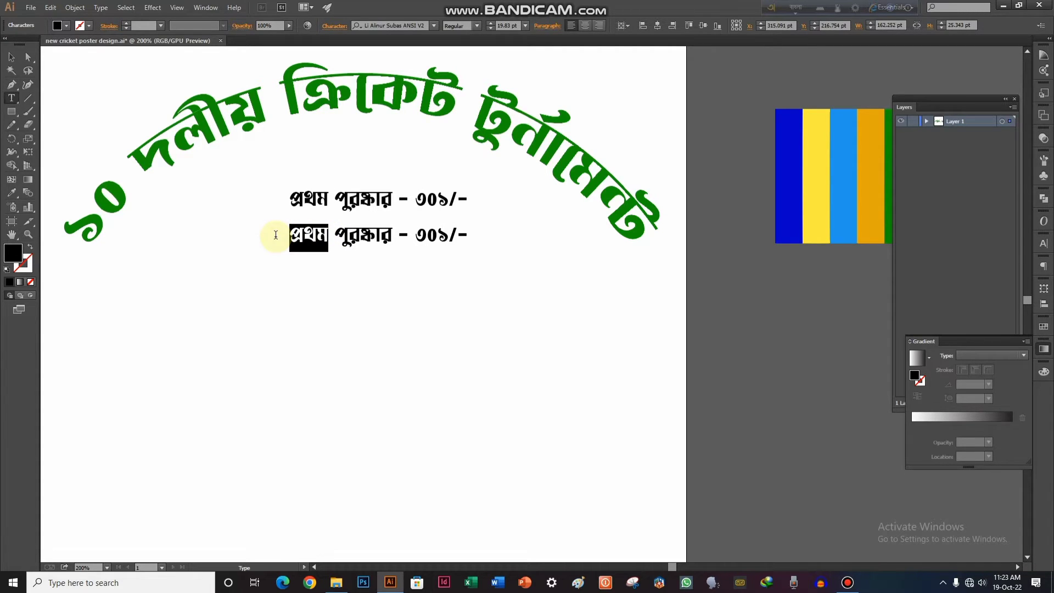
text(দ্বিতীয়)
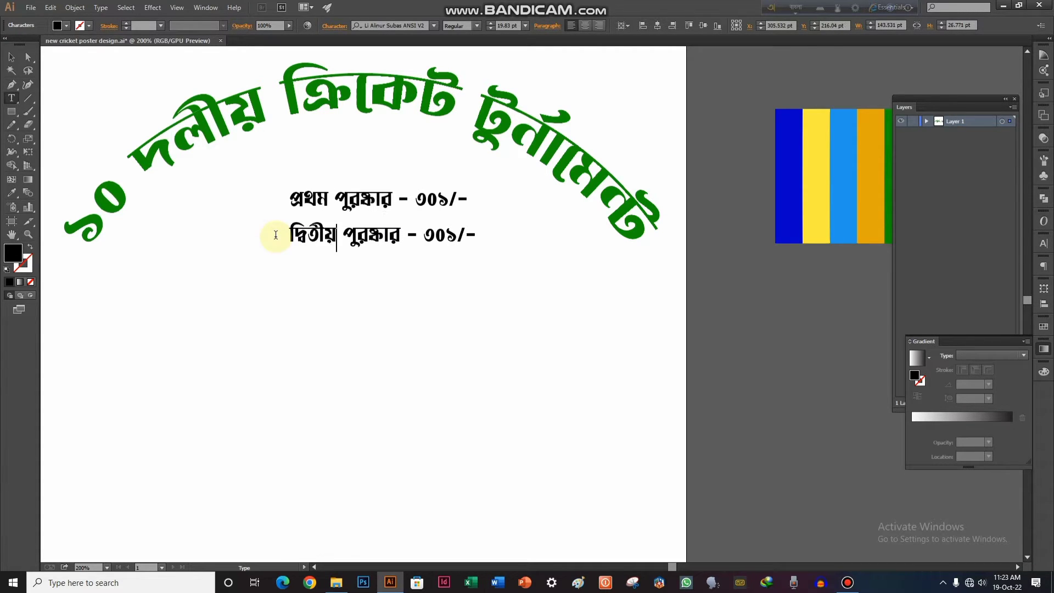
scroll(276, 235, up, 1)
click(11, 57)
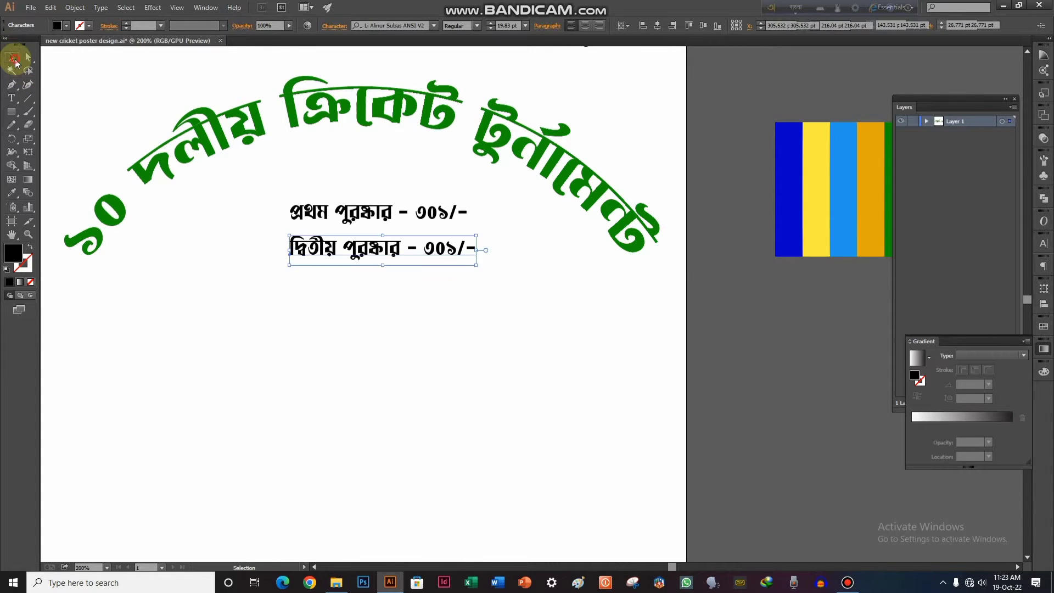
click(279, 307)
Change the amount in the second prize line to ২০১/-.
scroll(421, 248, up, 1)
click(434, 246)
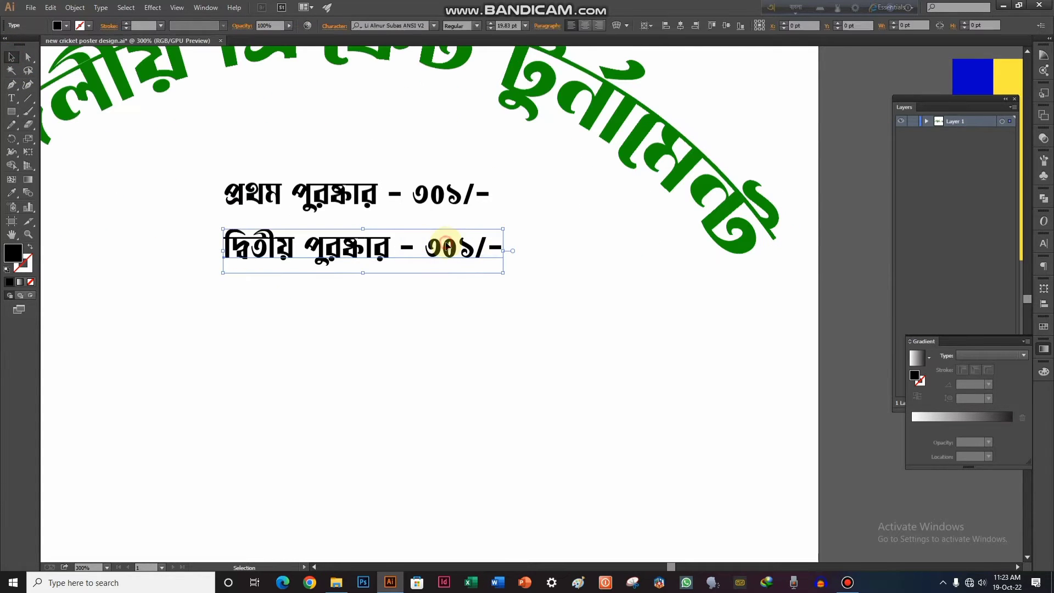
double_click(435, 245)
key(Delete)
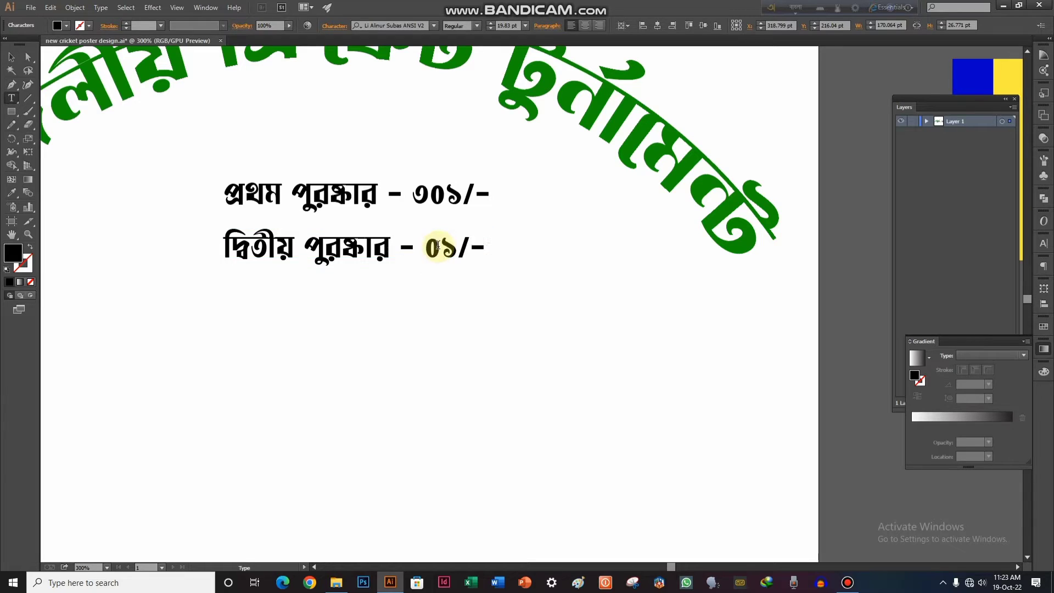
text(২)
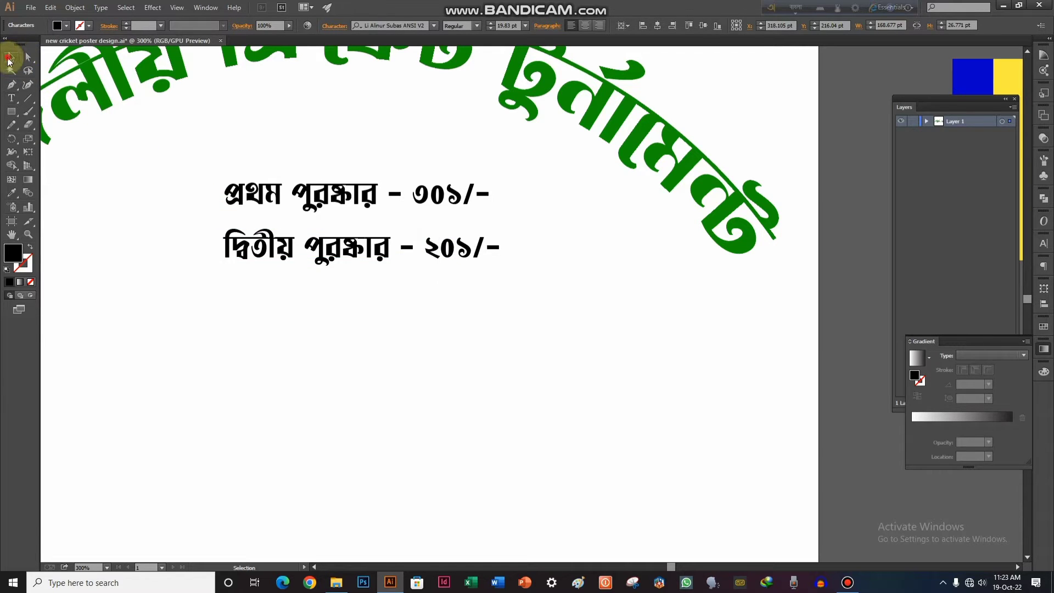
click(10, 57)
Enlarge both prize lines together to about 26.56 pt and move the second line closer beneath the first.
drag(355, 166, 406, 265)
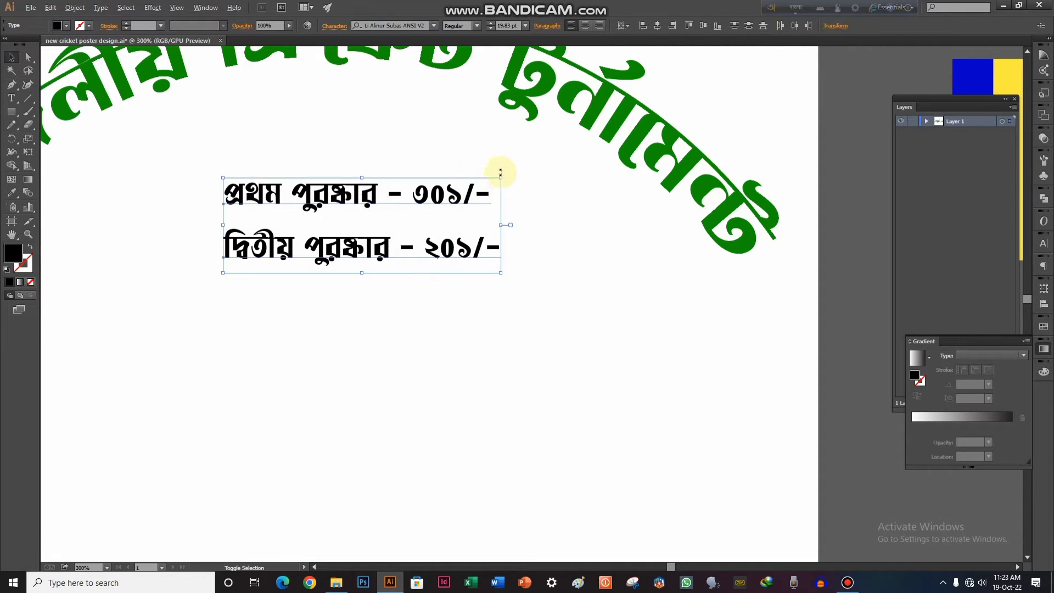
drag(501, 180, 549, 162)
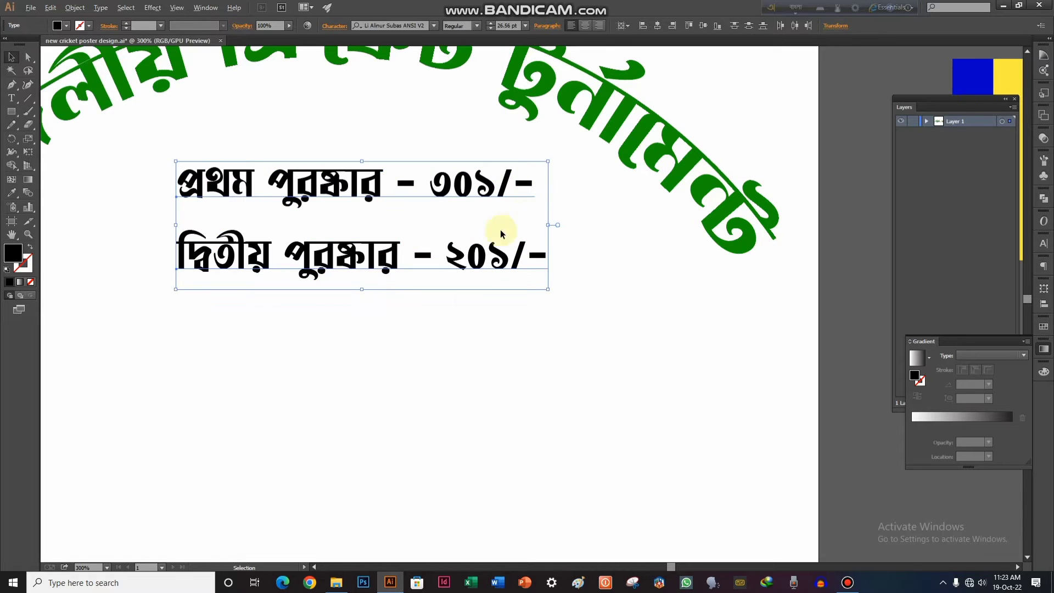
click(465, 313)
drag(473, 263, 473, 248)
scroll(502, 321, down, 4)
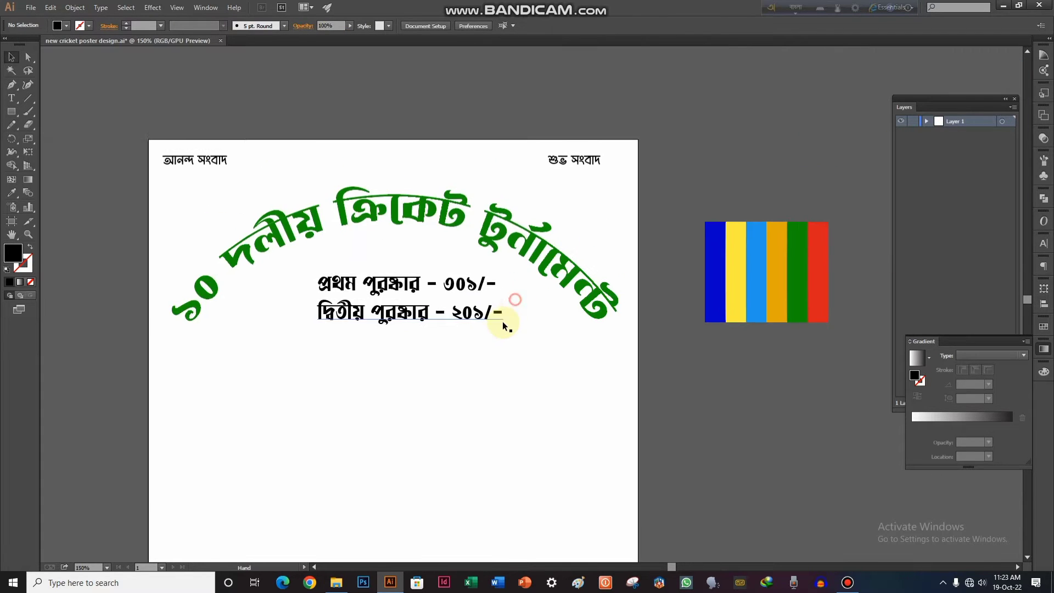
scroll(471, 313, up, 4)
mouse_move(424, 329)
mouse_down()
mouse_move(395, 219)
mouse_move(425, 329)
mouse_up()
scroll(431, 350, down, 2)
drag(493, 365, 383, 340)
Fill both prize lines with the light blue sampled from the colour strips.
click(272, 264)
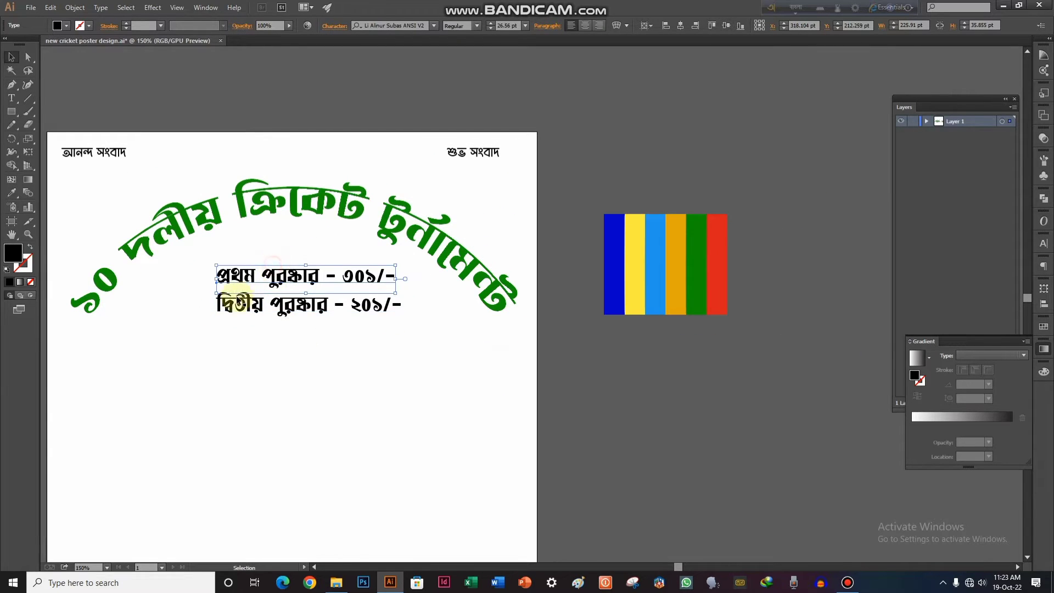
drag(271, 236, 271, 237)
click(11, 193)
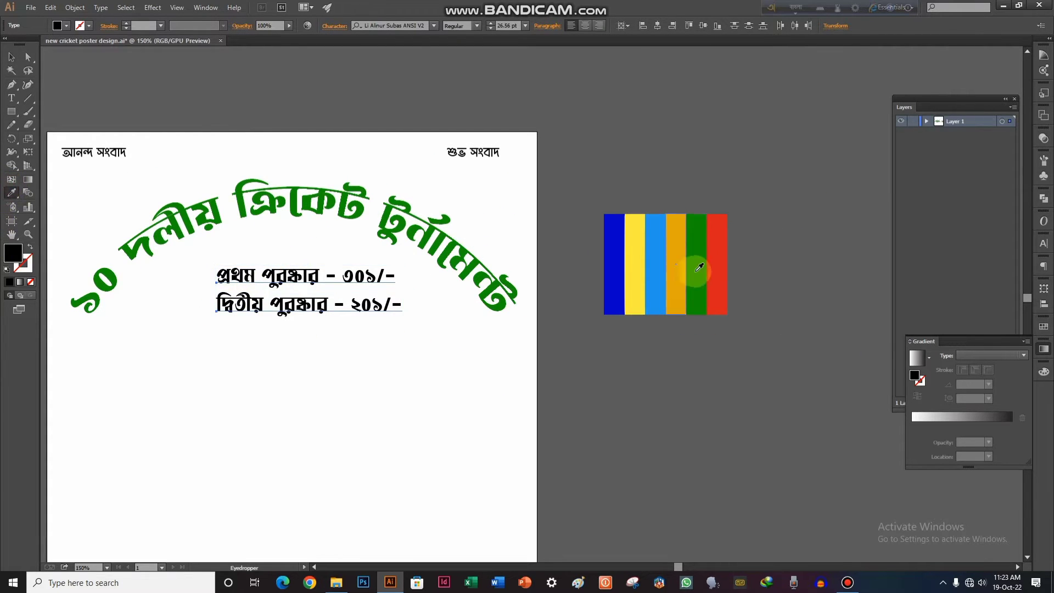
click(664, 261)
click(12, 57)
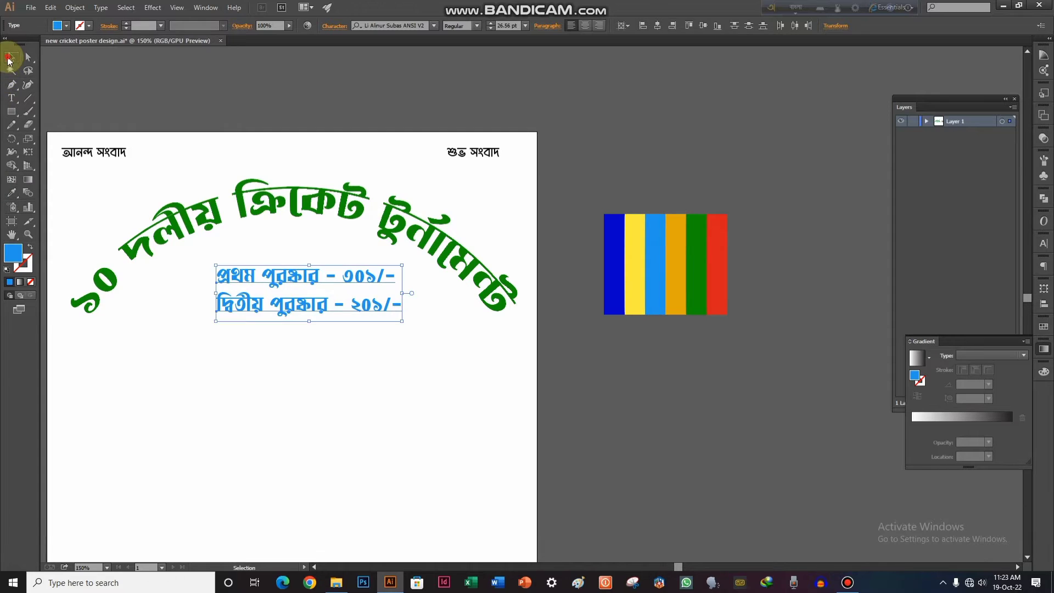
click(155, 76)
Copy both prize lines and paste the copies in place in front of the originals.
key(ctrl+plus)
key(ctrl+plus)
key(ctrl+c)
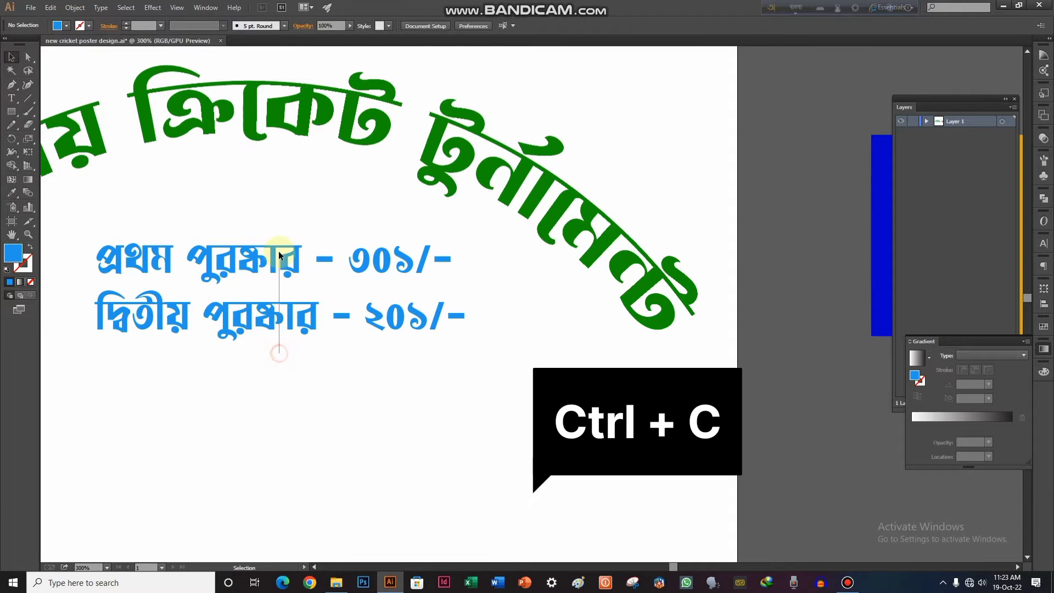
click(280, 250)
key(ctrl+f)
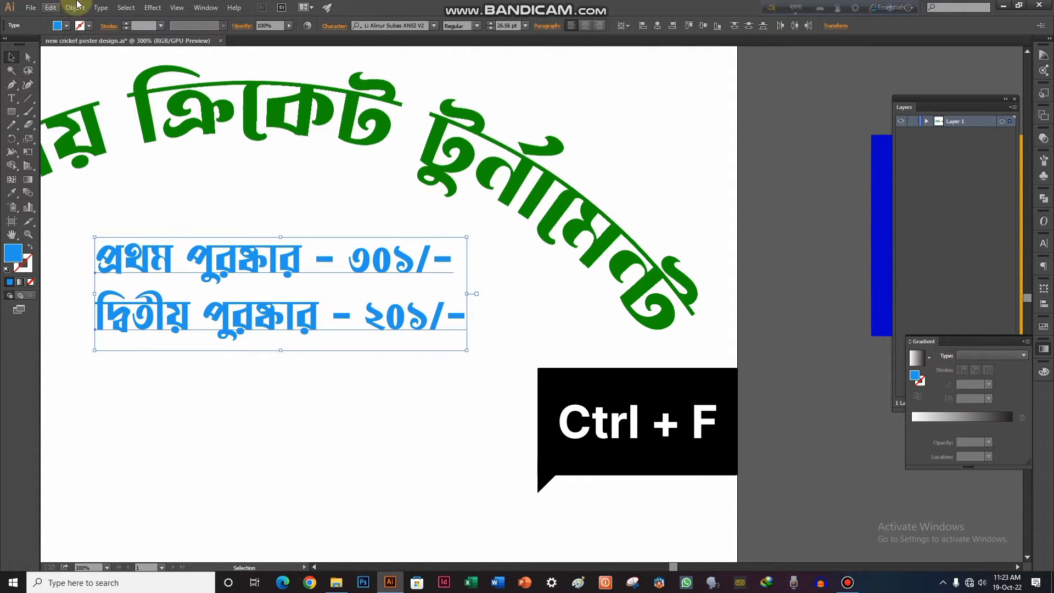
Give the pasted prize-line copies a 1 pt black stroke and send them to the back as an outline.
click(127, 24)
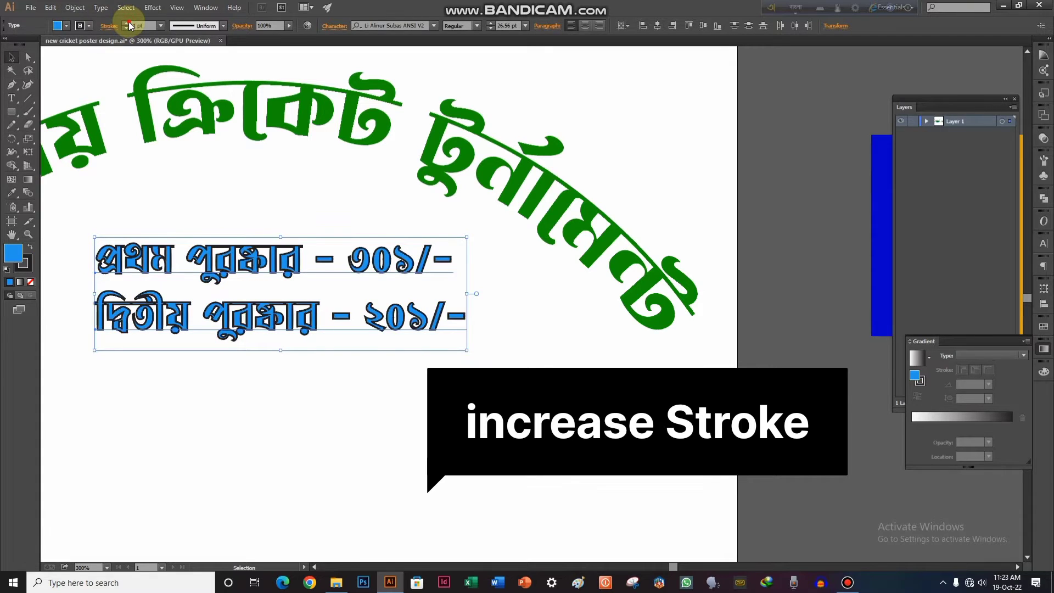
click(129, 24)
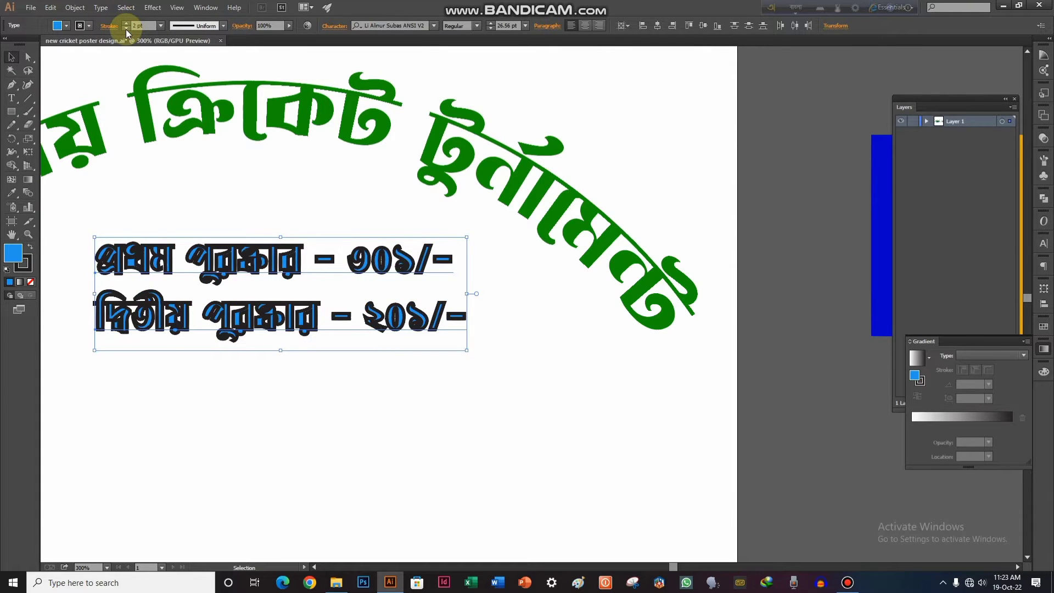
click(126, 29)
key(ctrl+shift+bracketleft)
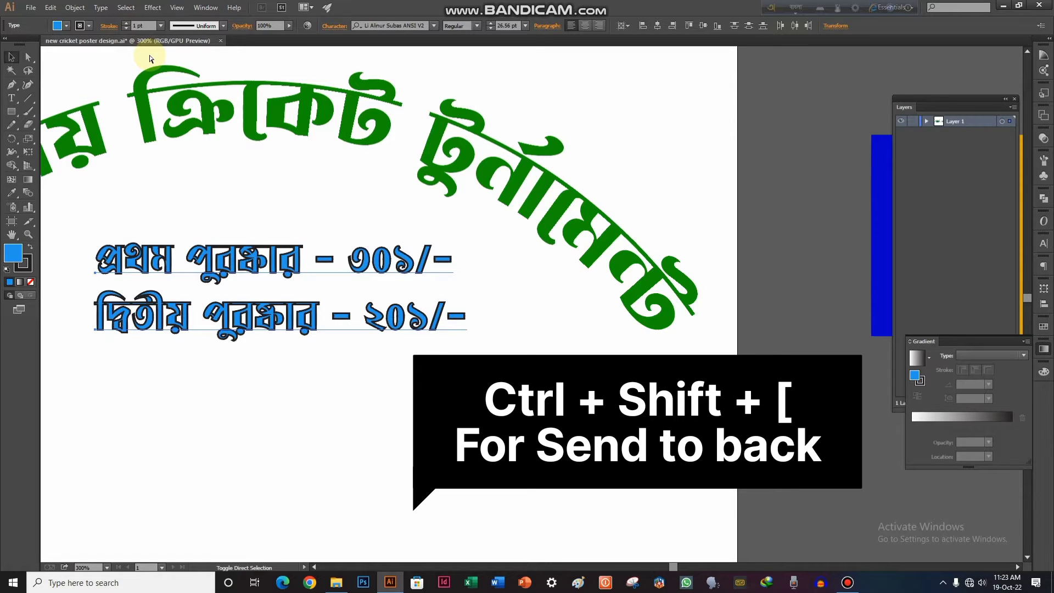
key(ctrl+shift+bracketleft)
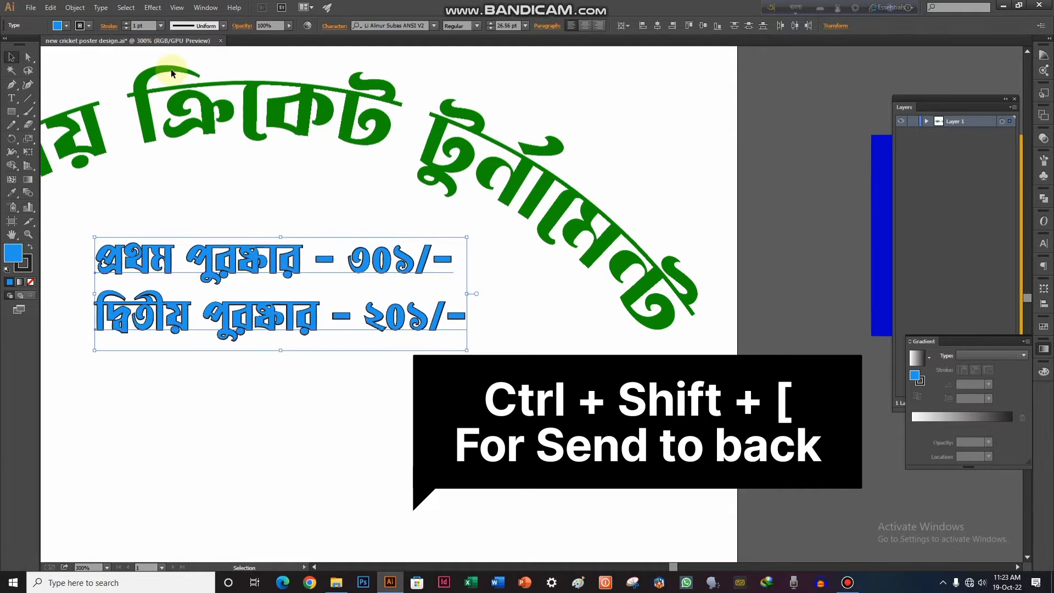
click(415, 215)
Give an in-place copy of the arched green title a 2 pt black stroke and send it behind the original.
drag(487, 297, 600, 289)
click(597, 166)
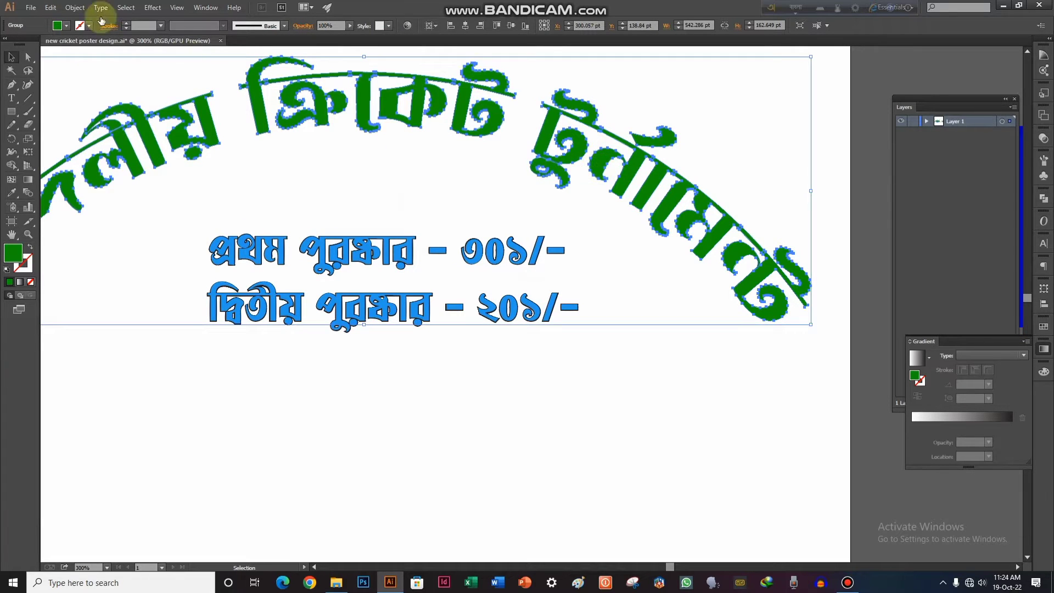
click(125, 24)
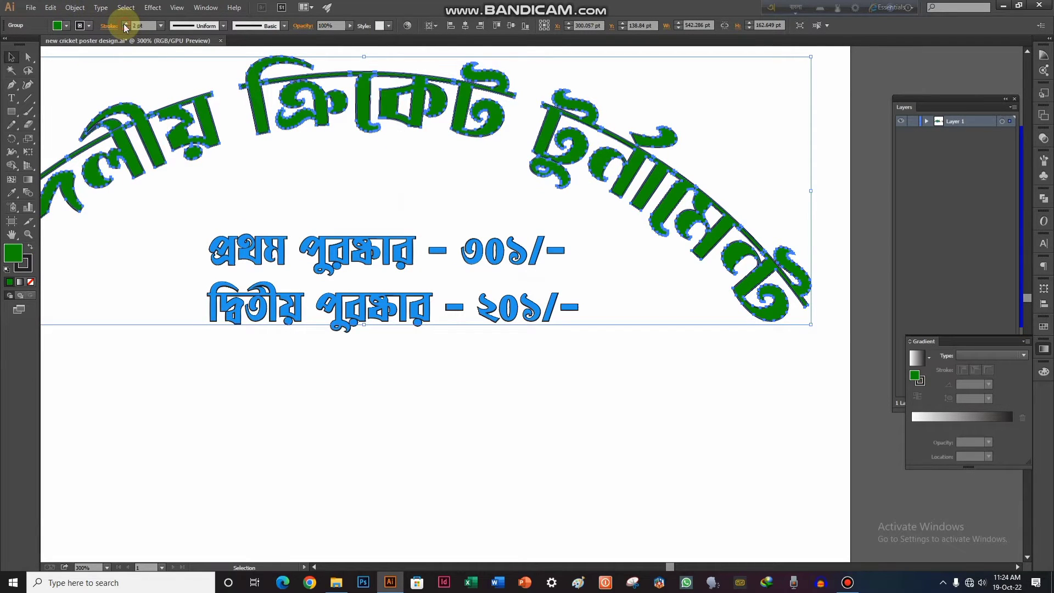
click(125, 24)
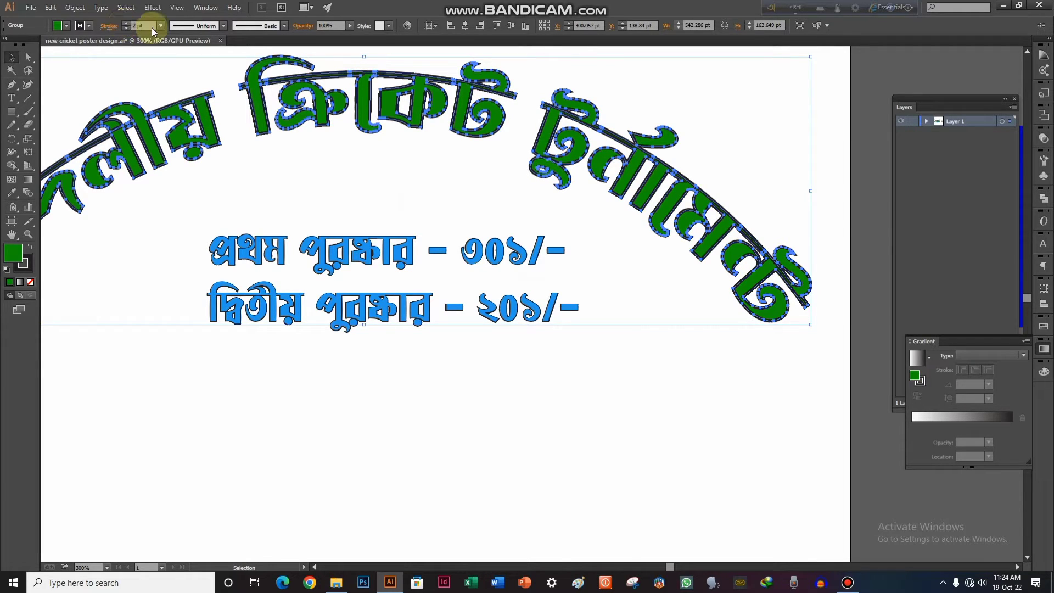
key(ctrl+[)
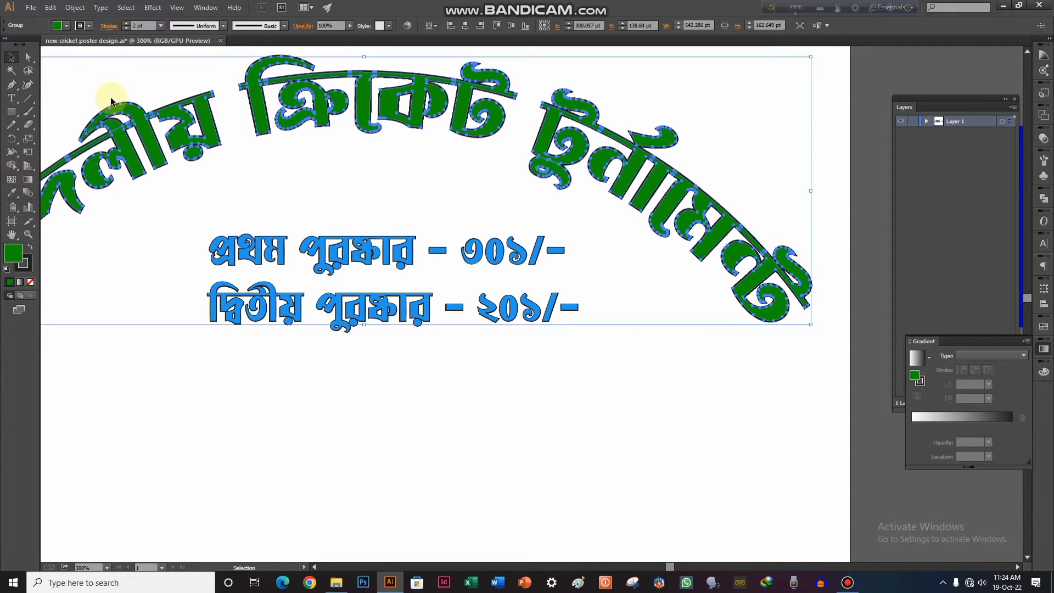
scroll(448, 192, down, 2)
click(630, 336)
Duplicate the second prize line below it and replace the copy's text with "স্থান ঃ শলি রেলগেটের পাশের ময়দান".
drag(480, 325, 443, 336)
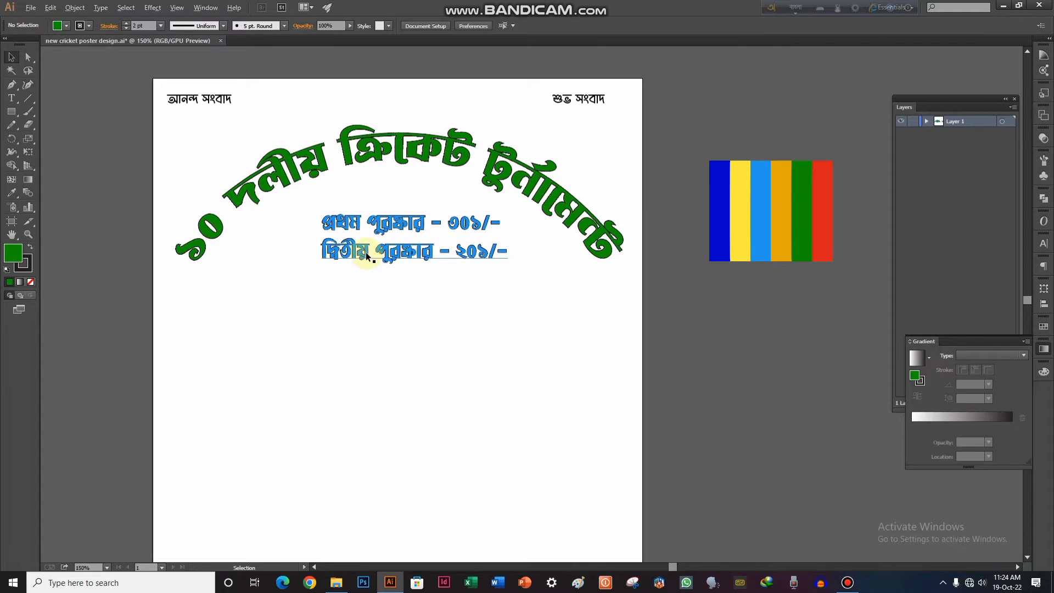
drag(366, 256, 362, 312)
double_click(470, 324)
key(ctrl+a)
text(স)
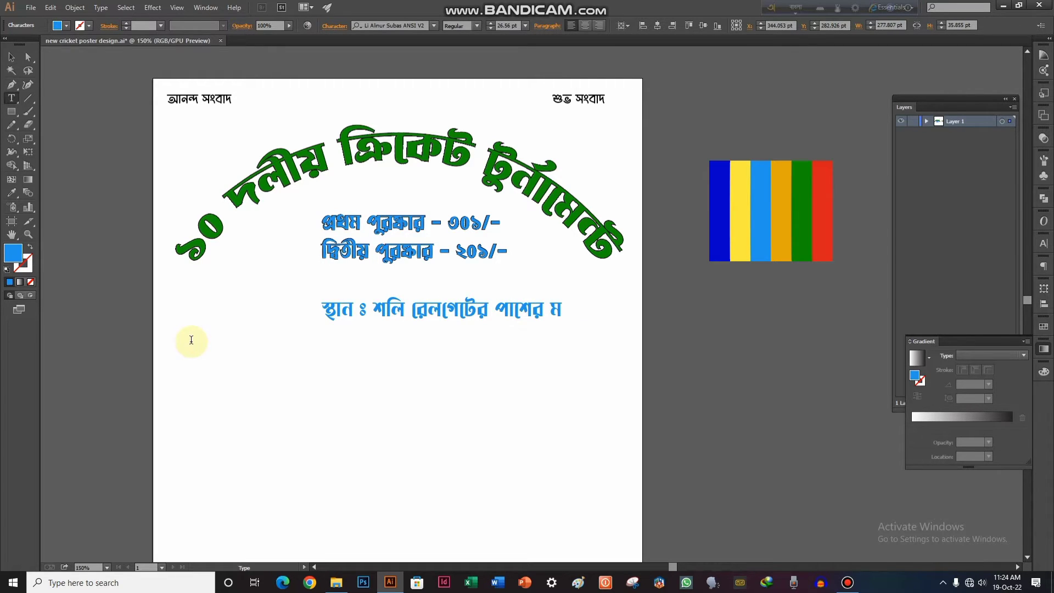
click(11, 56)
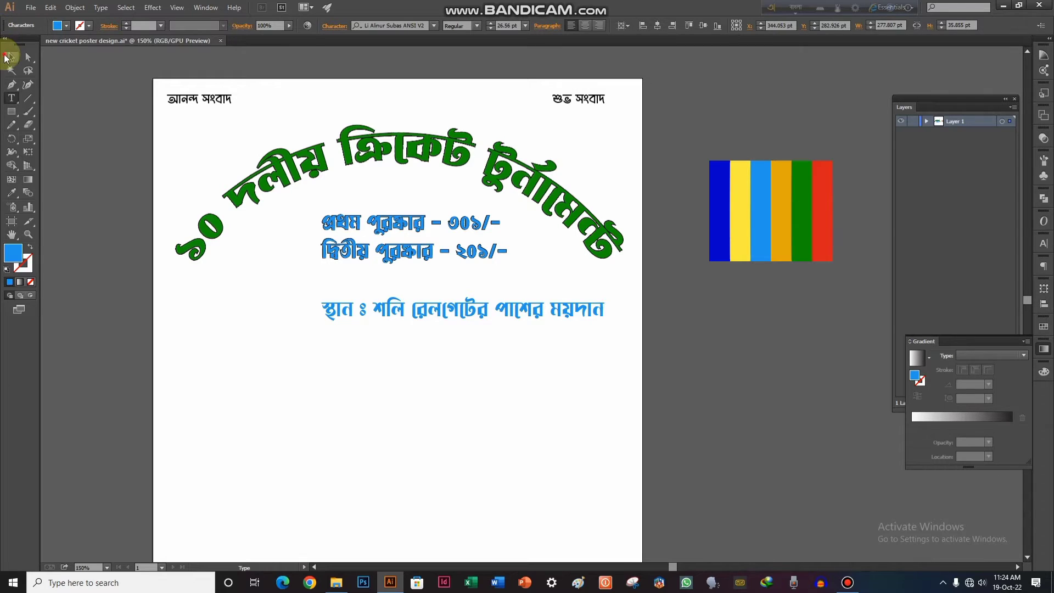
Fill the venue line with the yellow sampled from the colour strips and centre it beneath the prize lines.
click(318, 306)
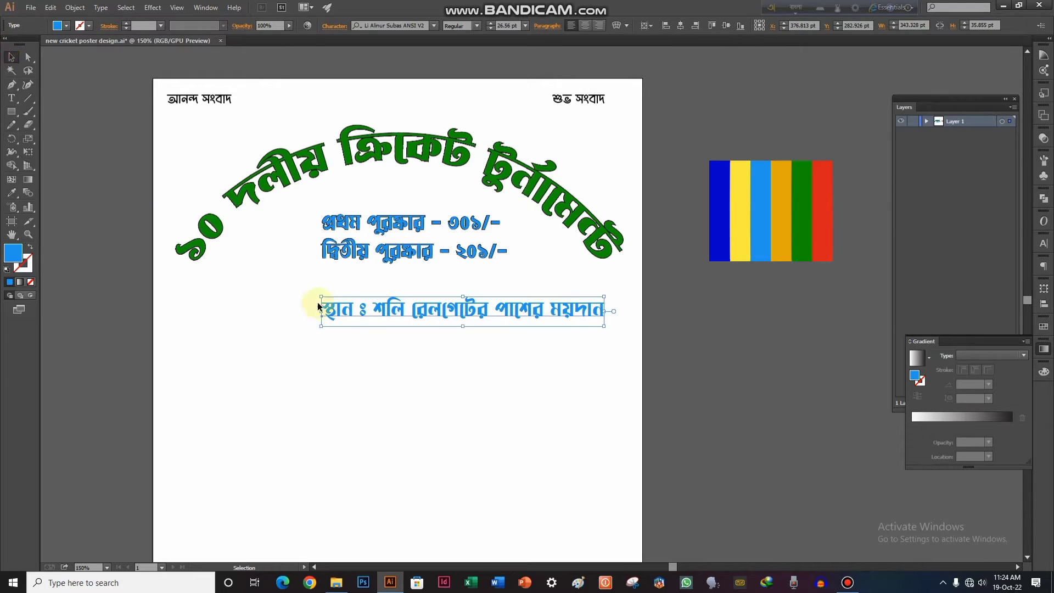
click(11, 192)
click(748, 177)
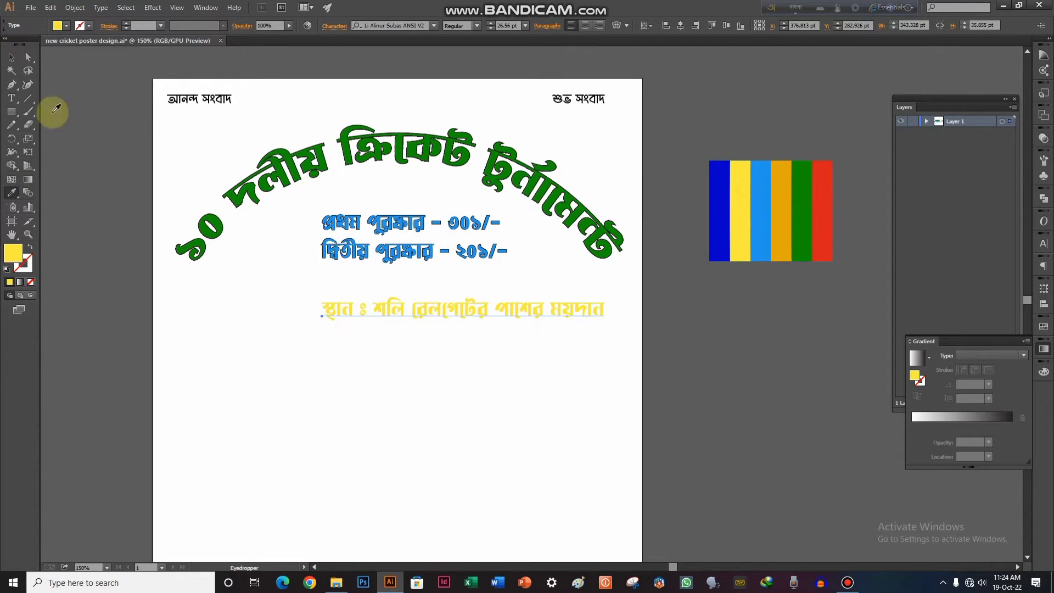
click(11, 57)
scroll(508, 313, up, 3)
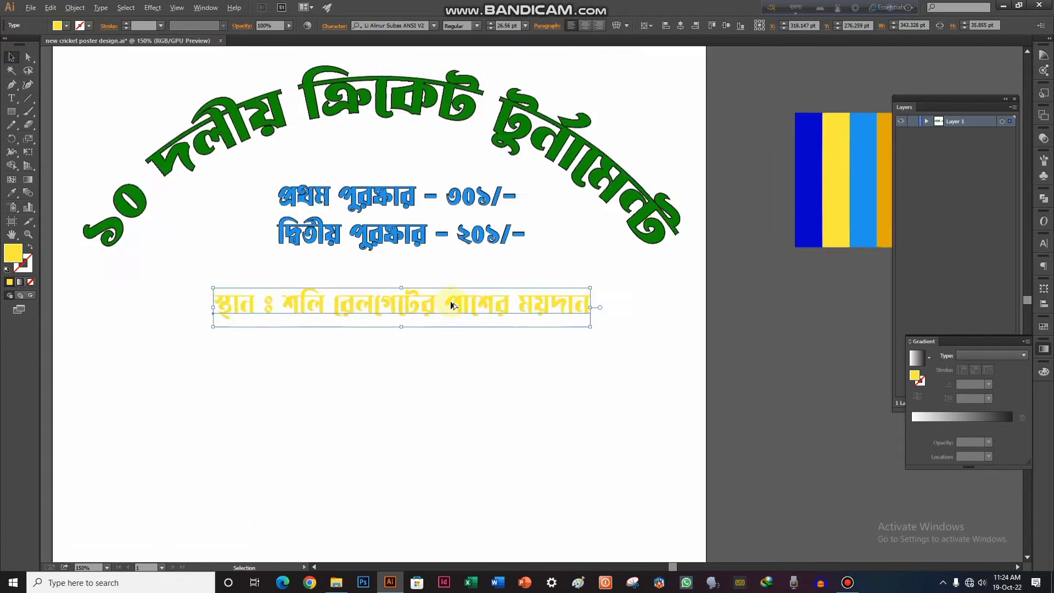
Give an in-place copy of the venue line a 2 pt black stroke and send it to the back.
click(126, 26)
right_click(367, 305)
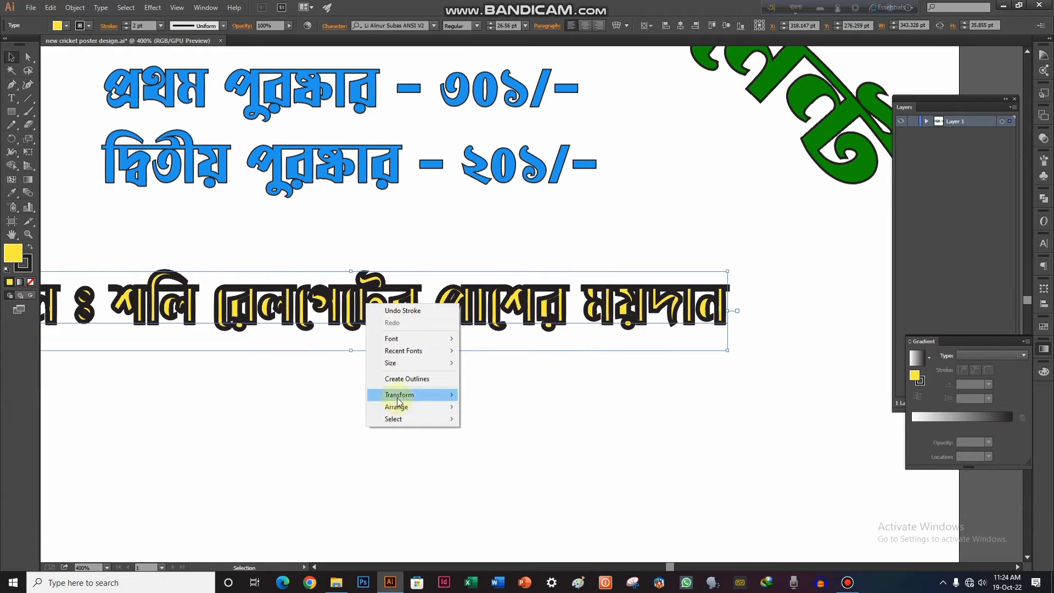
mouse_move(403, 407)
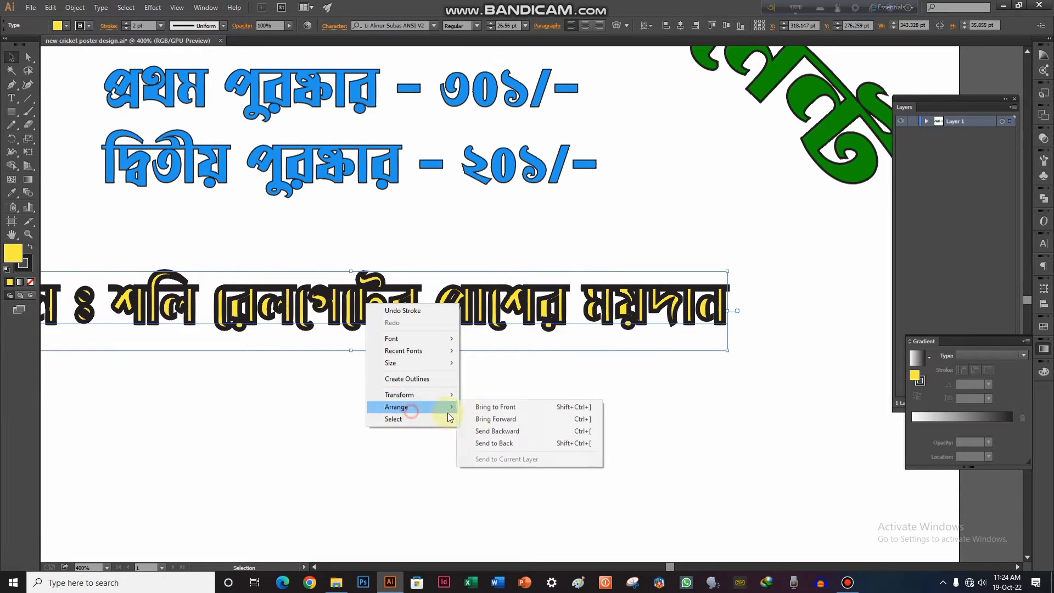
click(496, 444)
click(456, 238)
key(ctrl+minus)
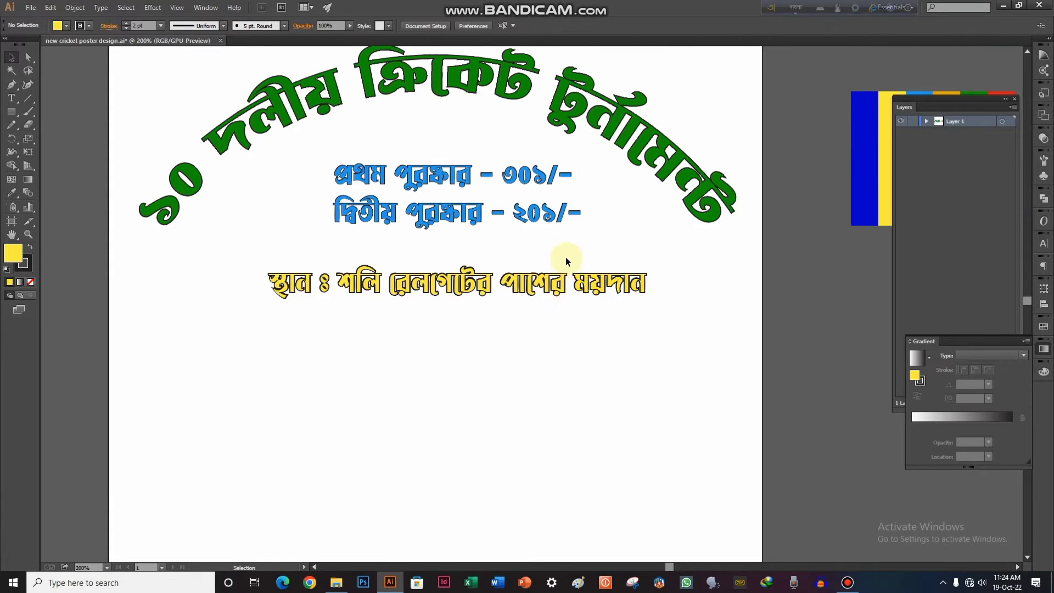
Group the yellow venue line with its black outline copy.
scroll(565, 257, up, 3)
click(491, 336)
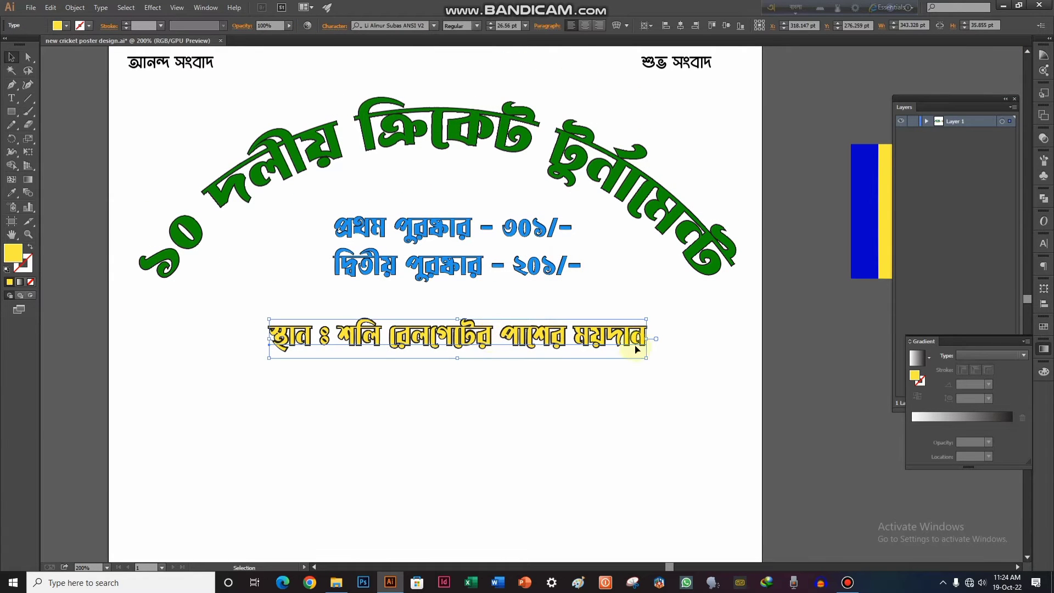
key(a)
key(v)
scroll(414, 358, up, 1)
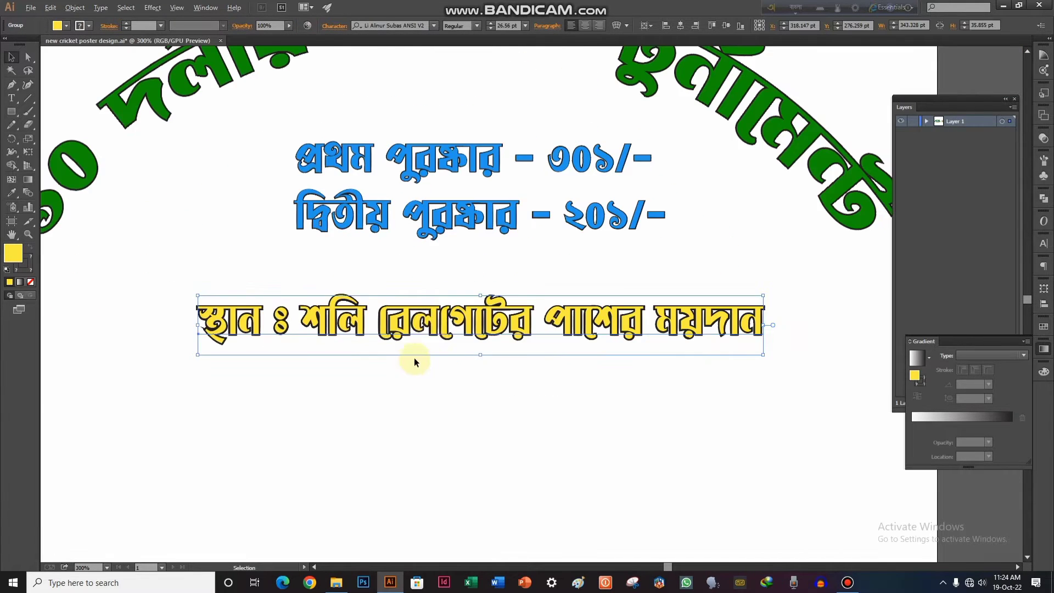
Raise the grouped venue line by 10 pt and centre it horizontally on the artboard.
scroll(568, 56, down, 1)
click(680, 26)
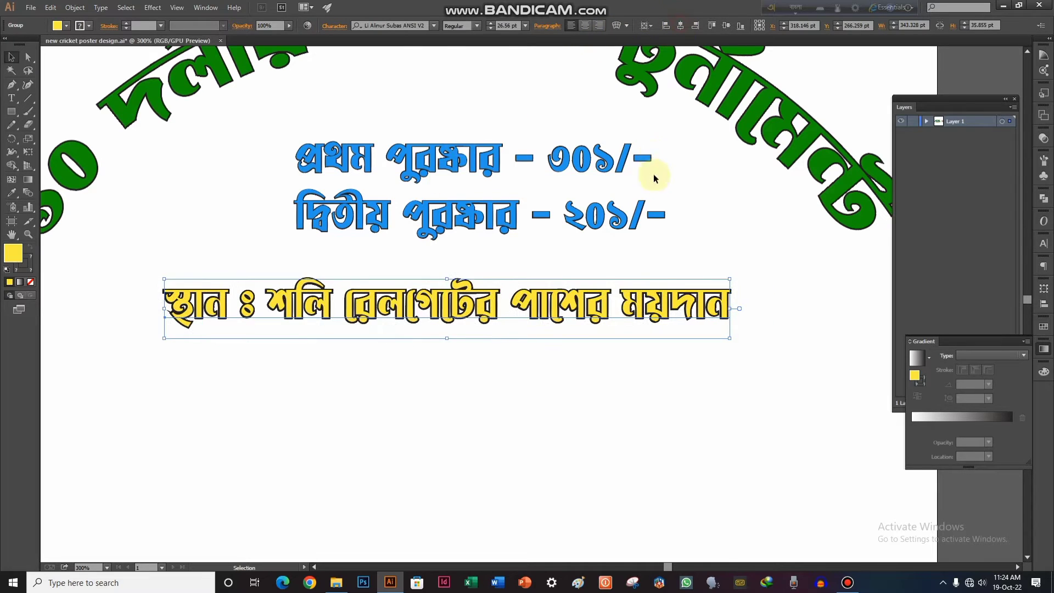
scroll(653, 173, down, 2)
click(703, 259)
Duplicate the grouped venue line into the empty area below it, starting near the page's left edge.
drag(663, 273, 569, 248)
key(ctrl+plus)
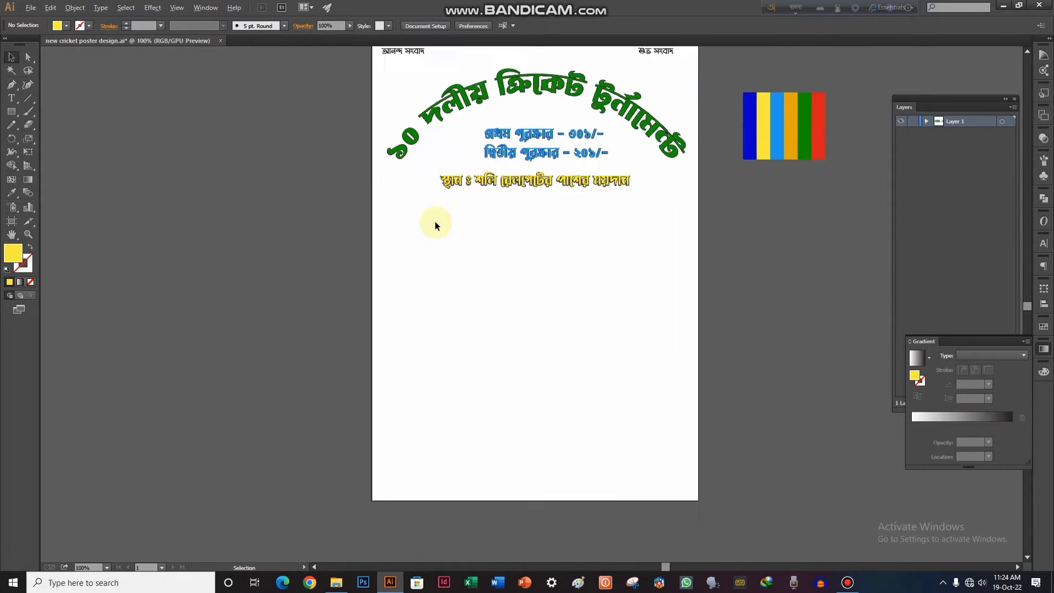
key(ctrl+plus)
click(515, 171)
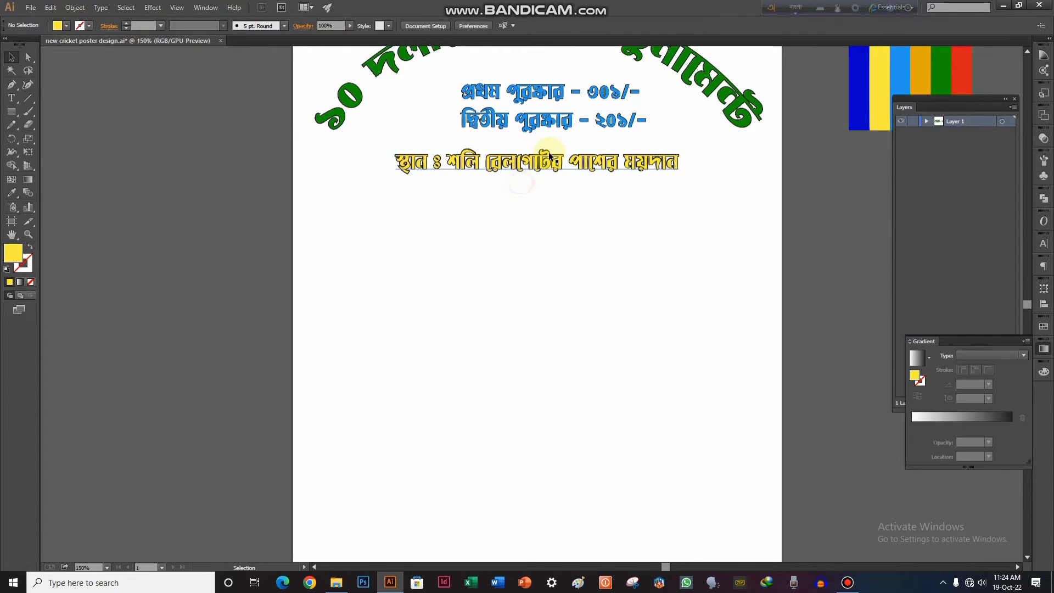
alt+drag(516, 179, 426, 267)
double_click(576, 267)
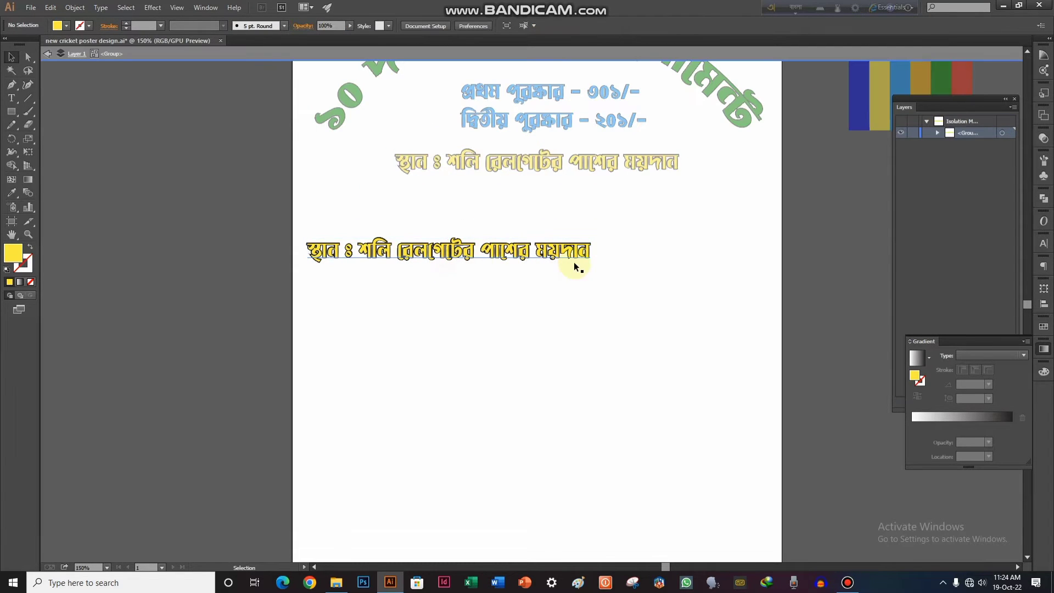
click(48, 53)
click(318, 251)
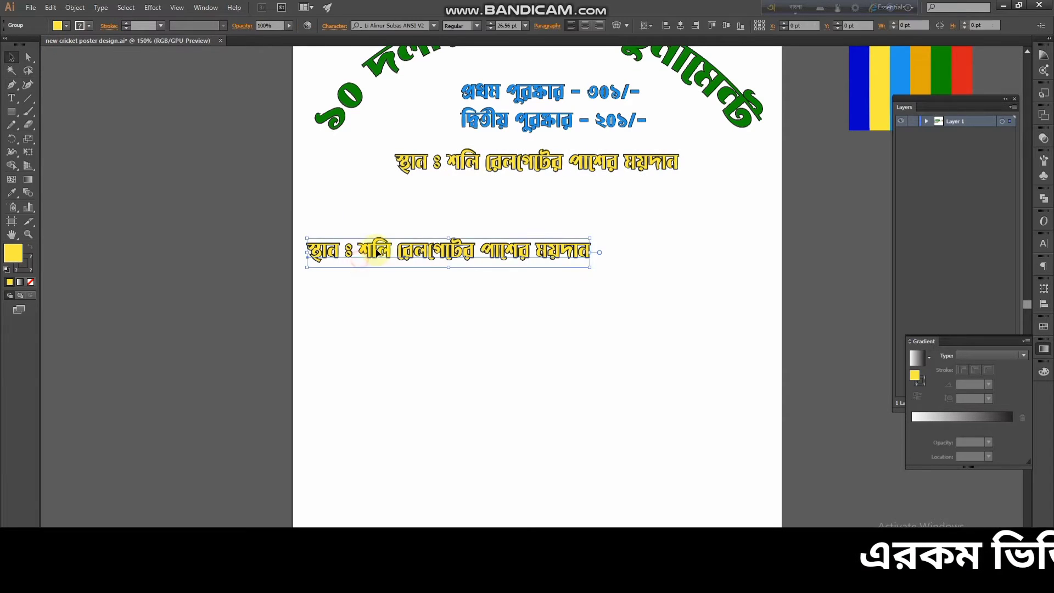
Delete the duplicated venue group and ungroup the original venue line.
key(Delete)
click(538, 164)
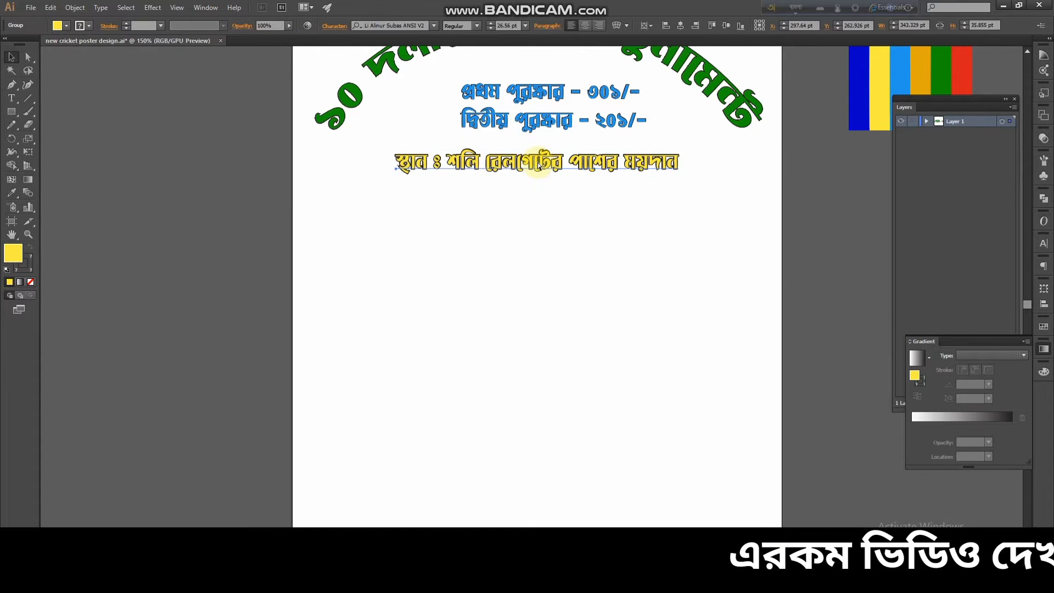
scroll(538, 164, up, 1)
right_click(539, 163)
click(561, 225)
click(483, 226)
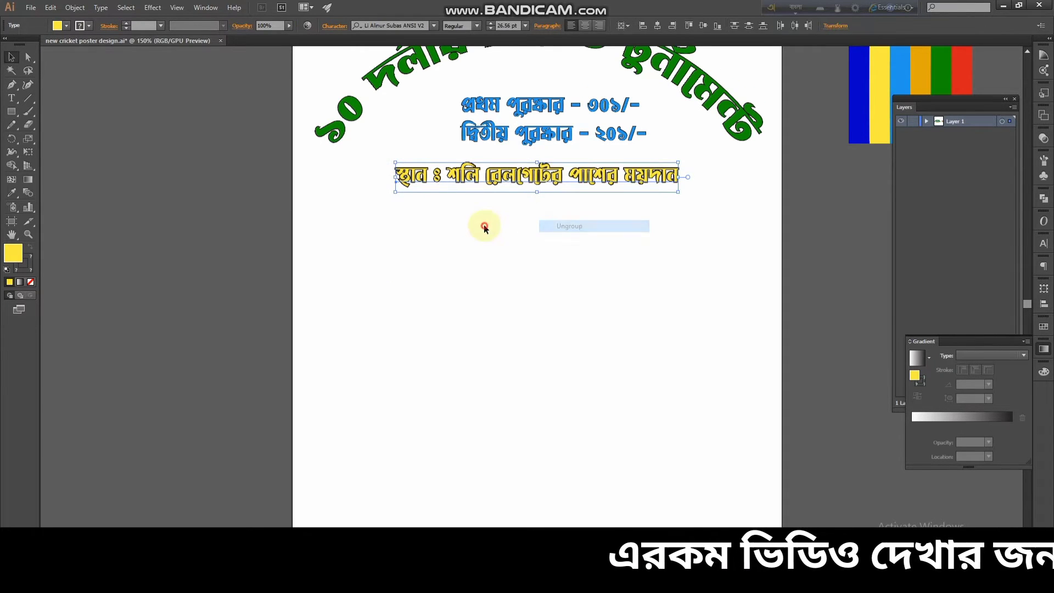
Copy the yellow venue text into the empty area below it and replace the copy's wording with "নিয়মাবলী ঃ".
click(531, 185)
drag(531, 185, 469, 259)
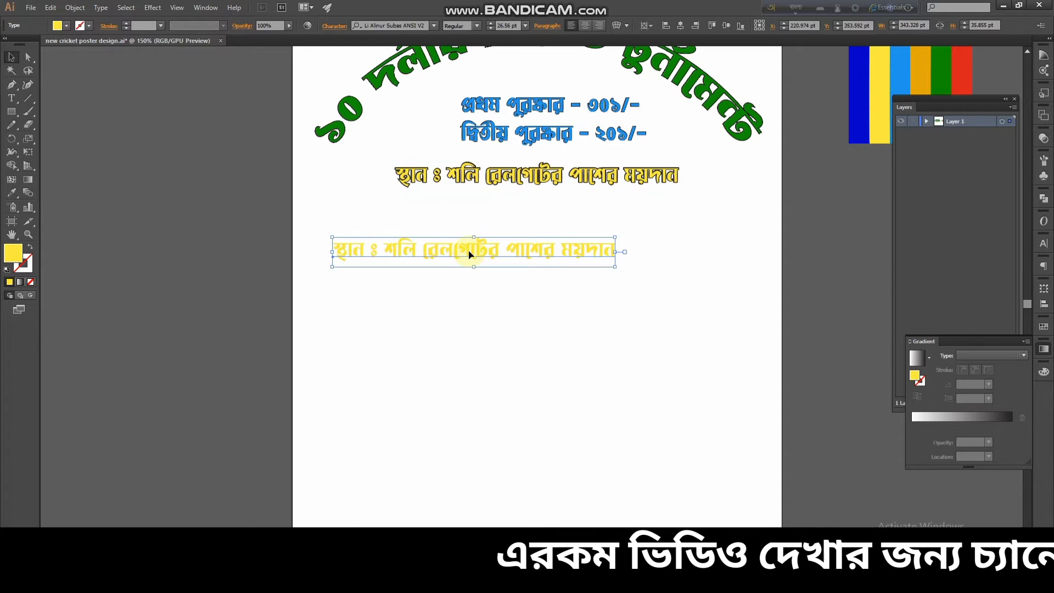
double_click(499, 250)
drag(639, 254, 215, 277)
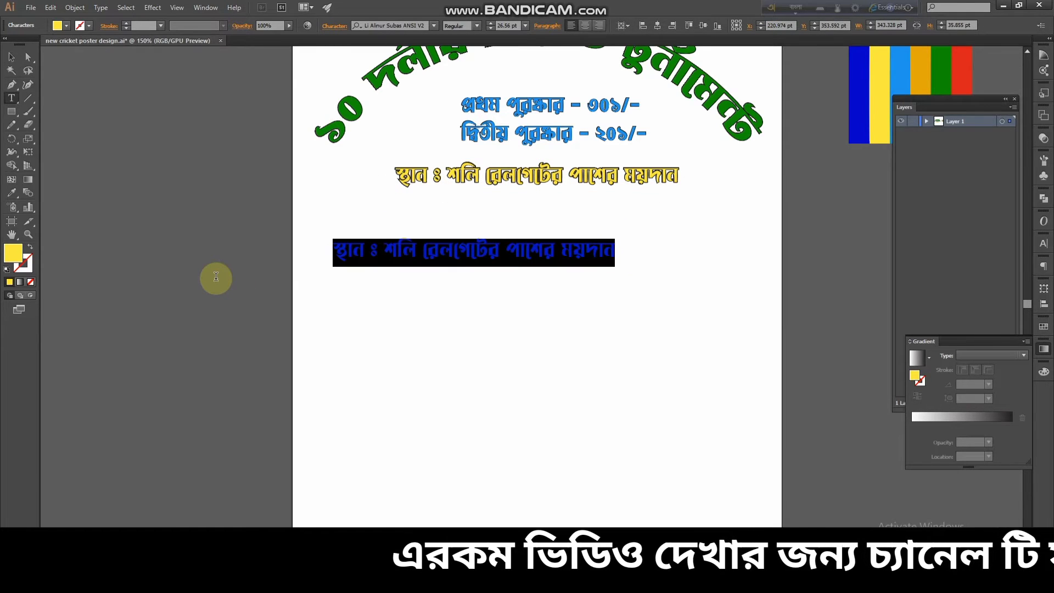
text(নিয়মাবলী ঃ)
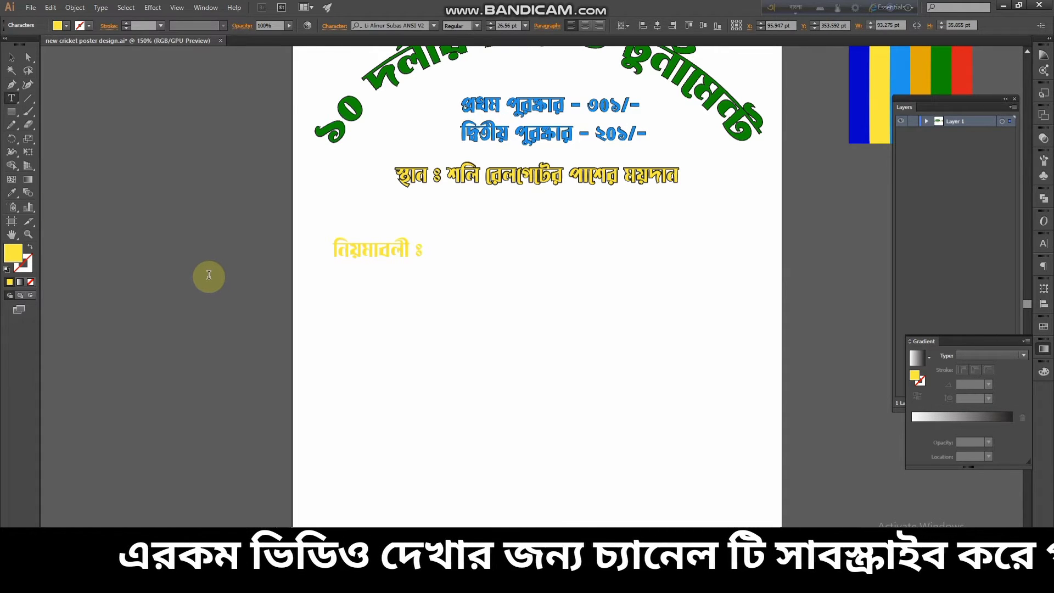
click(11, 56)
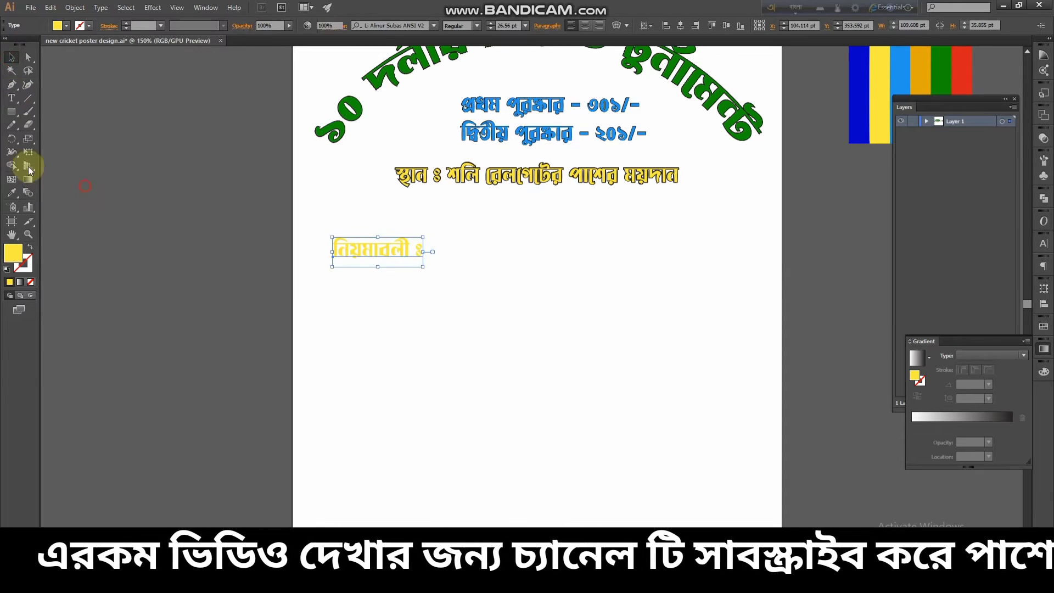
key(ctrl+shift+a)
Draw a rectangle about 165 by 48 pt over the "নিয়মাবলী ঃ" heading and fill it with black.
click(12, 116)
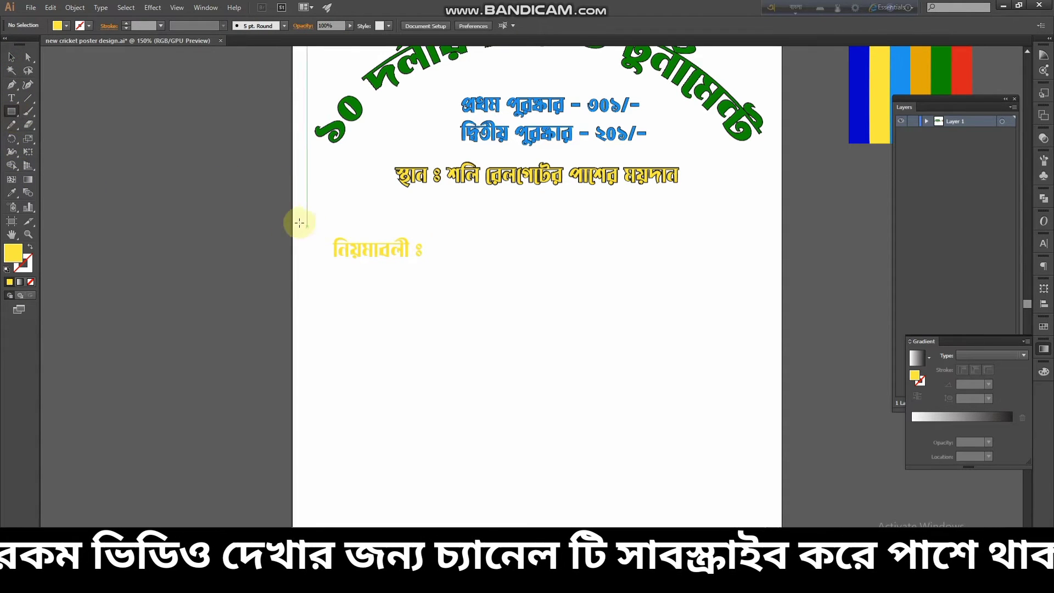
drag(299, 223, 435, 263)
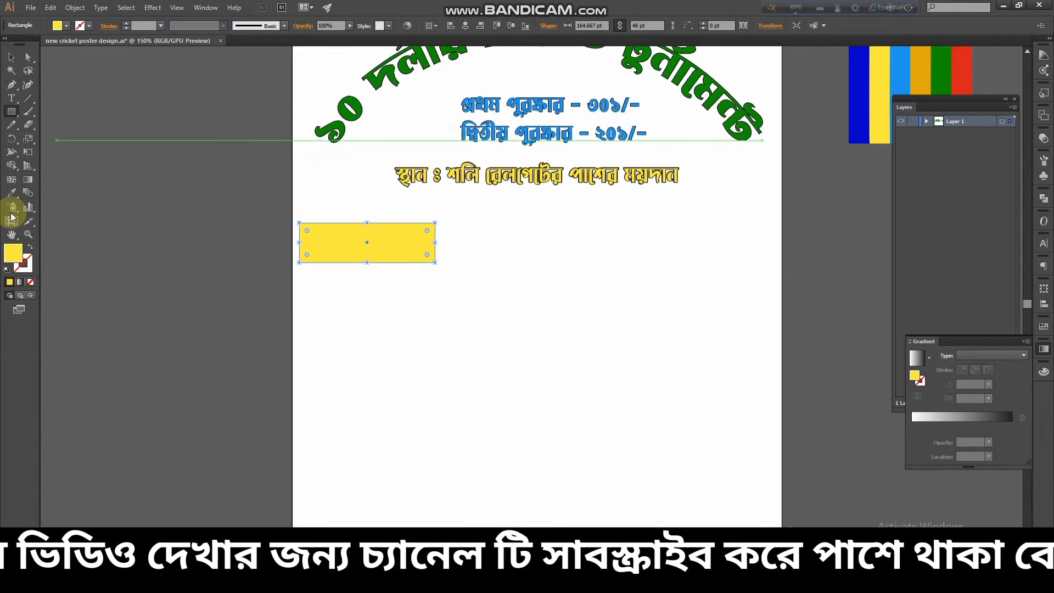
double_click(13, 252)
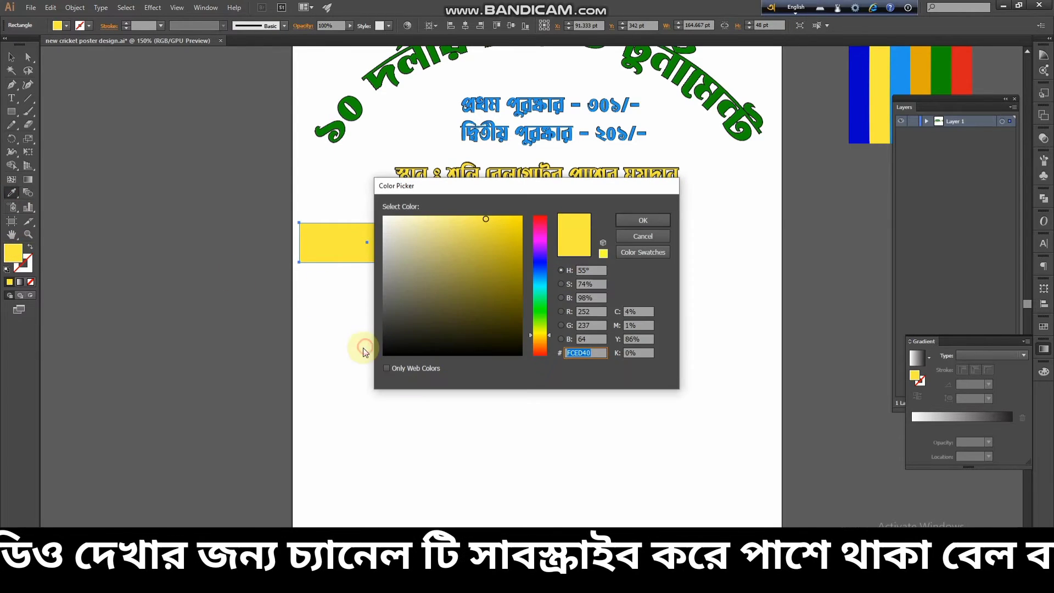
click(383, 355)
click(643, 220)
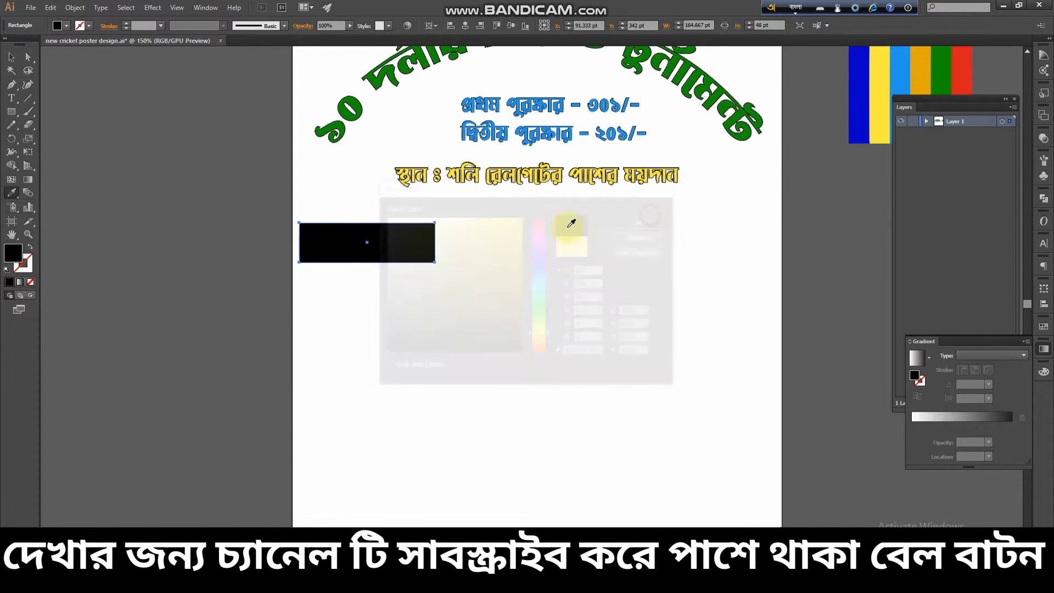
click(11, 57)
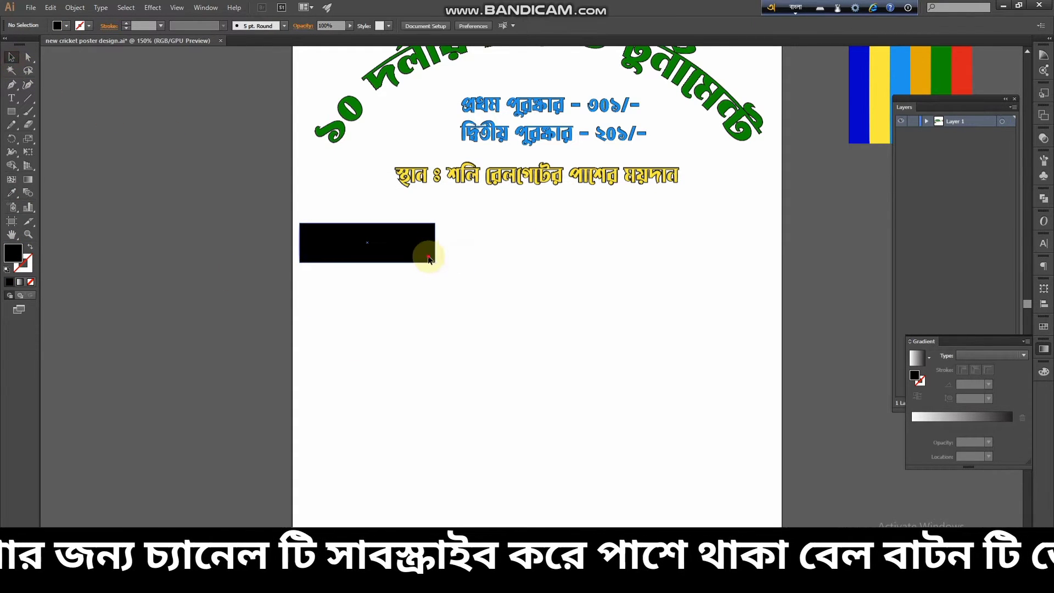
Lower the black rectangle to uncover the heading text, and recolour the heading white by sampling the blank page.
drag(428, 254, 428, 277)
click(412, 242)
click(11, 192)
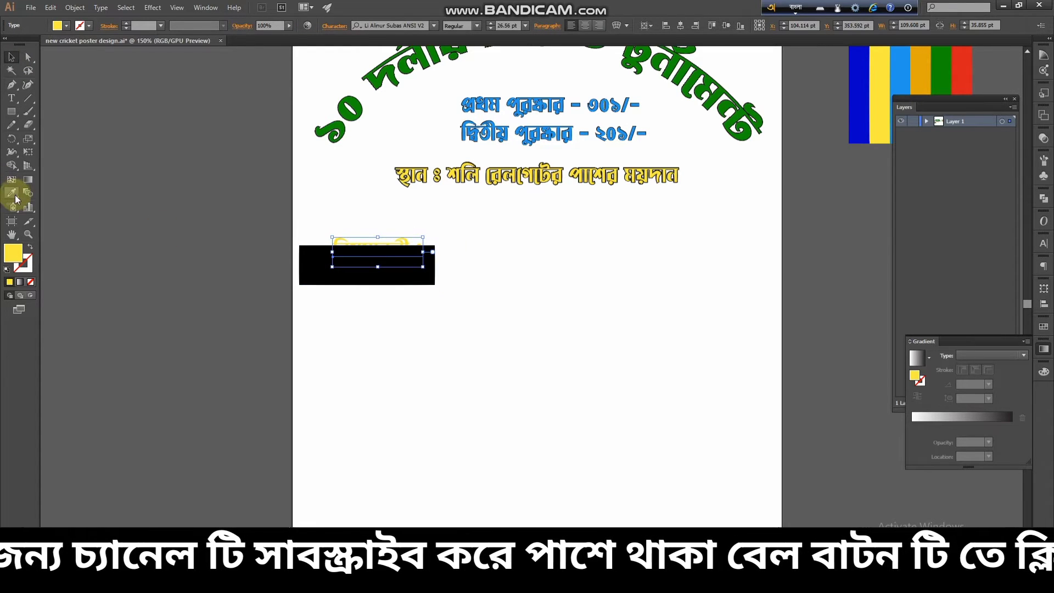
click(322, 195)
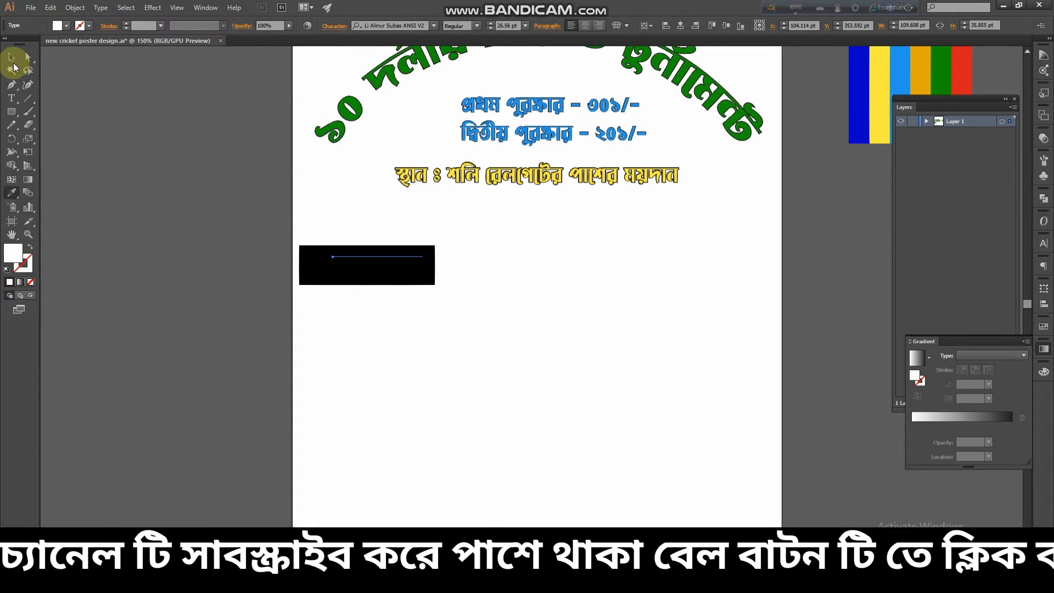
click(13, 59)
click(206, 175)
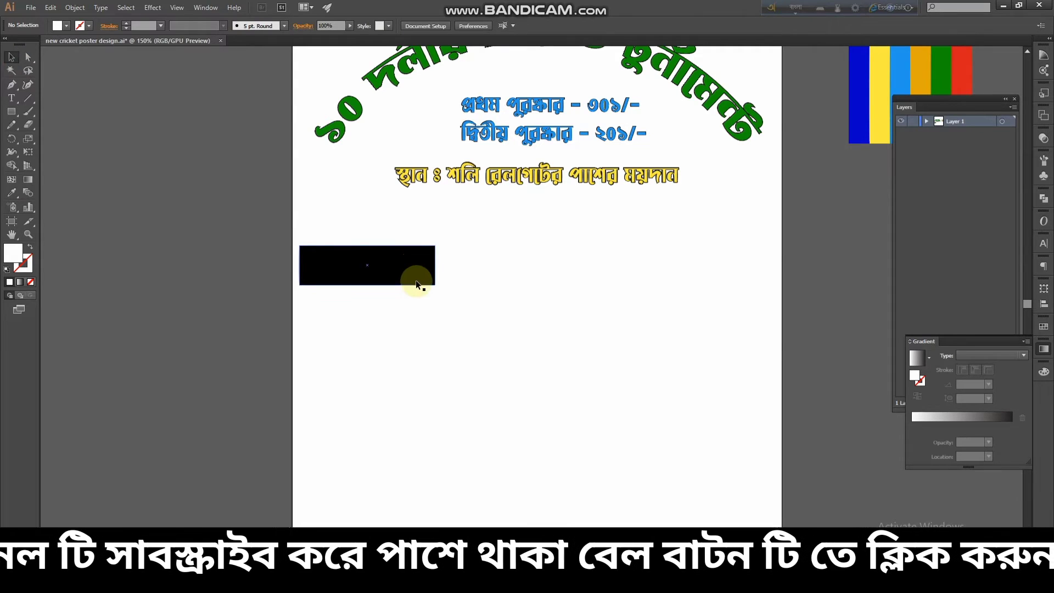
Send the black rectangle to the back and move it up behind the white heading text.
drag(416, 281, 418, 289)
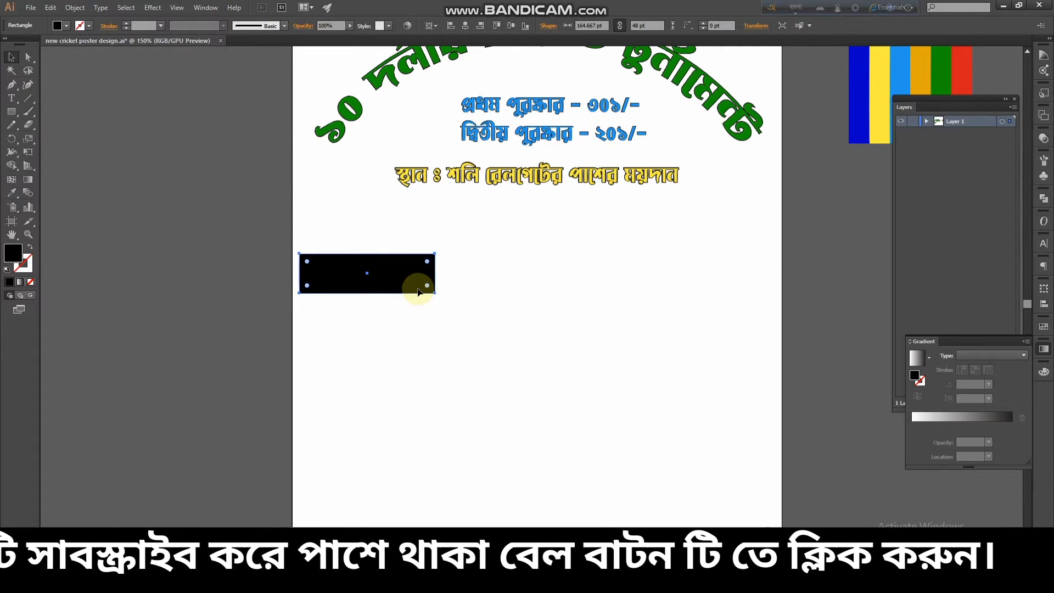
right_click(445, 278)
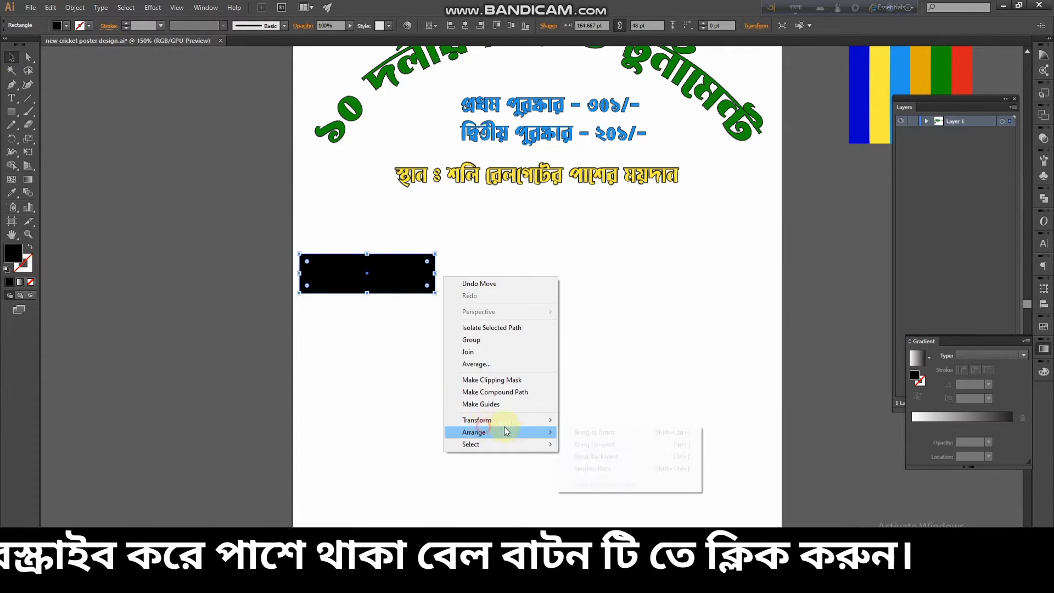
mouse_move(503, 432)
click(597, 469)
scroll(371, 235, up, 3)
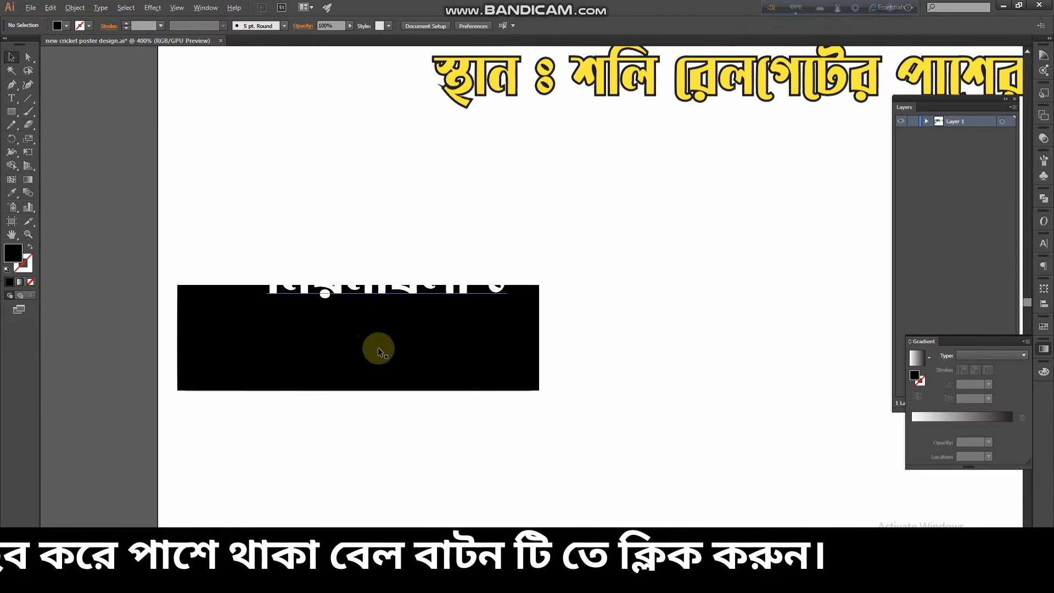
drag(376, 351, 377, 282)
Enlarge the white heading text so that it fills more of the black rectangle.
scroll(552, 275, down, 2)
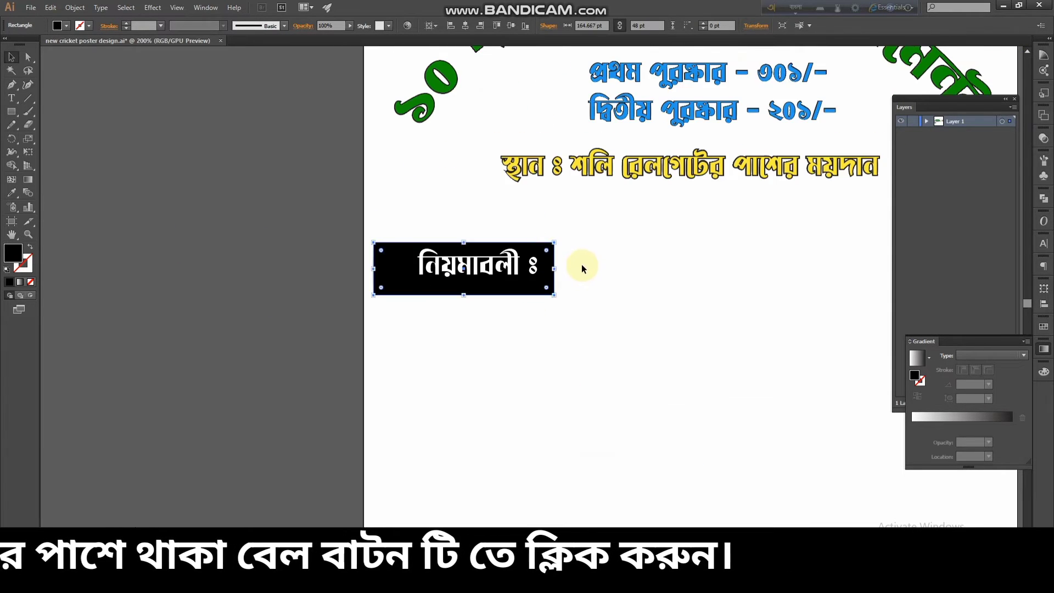
drag(581, 264, 502, 335)
scroll(503, 334, up, 2)
click(416, 328)
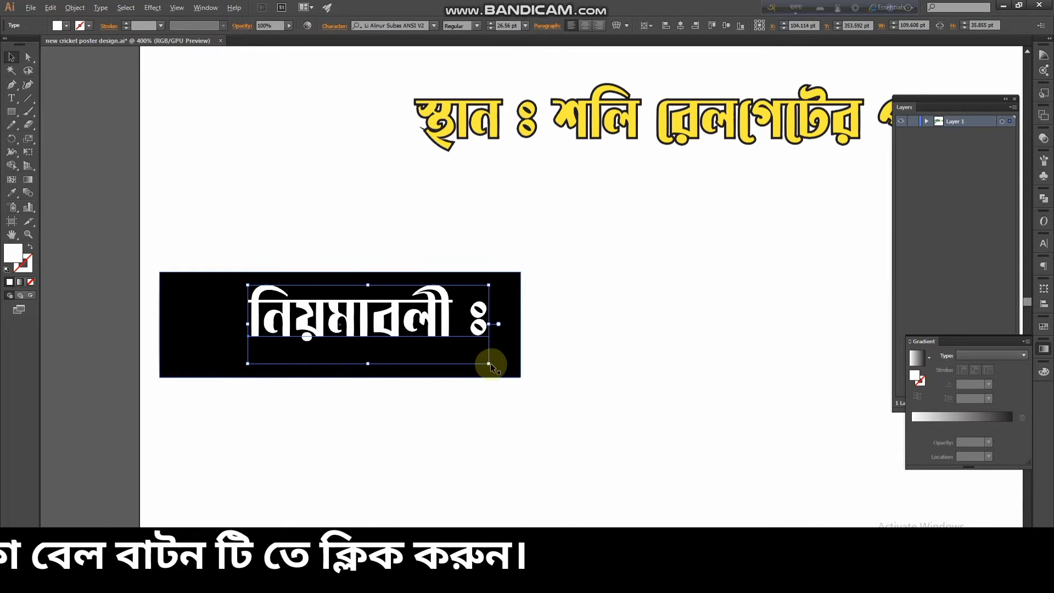
mouse_move(488, 364)
mouse_down()
mouse_move(471, 343)
mouse_move(439, 351)
mouse_move(478, 346)
mouse_move(498, 379)
mouse_up()
click(615, 337)
scroll(624, 337, down, 2)
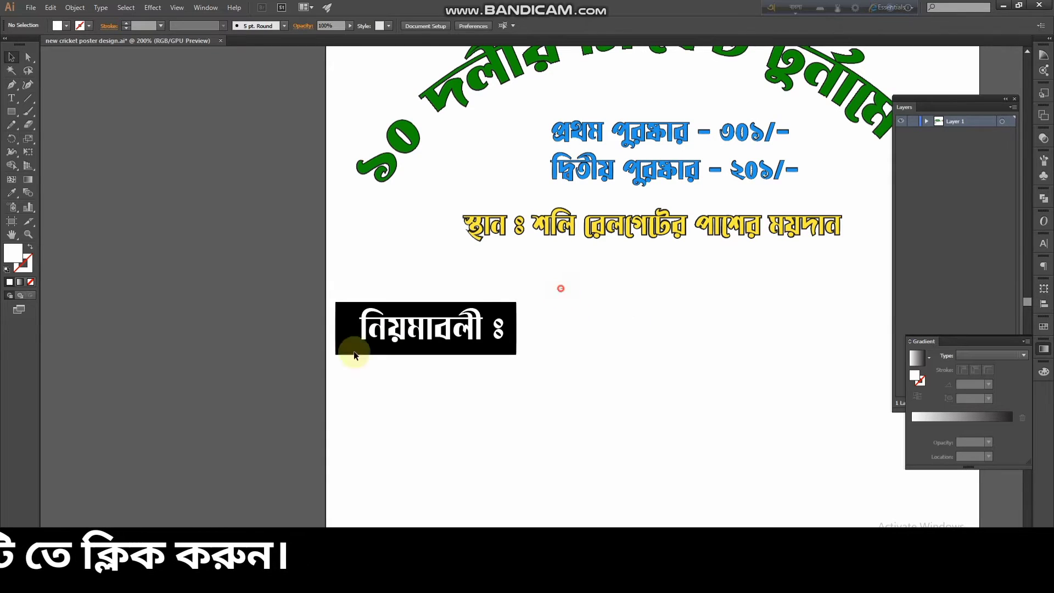
Group the heading text with its black rectangle and nudge the group slightly up and to the left.
drag(302, 376, 373, 338)
right_click(377, 334)
click(404, 384)
drag(446, 334, 441, 327)
click(666, 340)
drag(665, 341, 331, 310)
scroll(331, 311, down, 3)
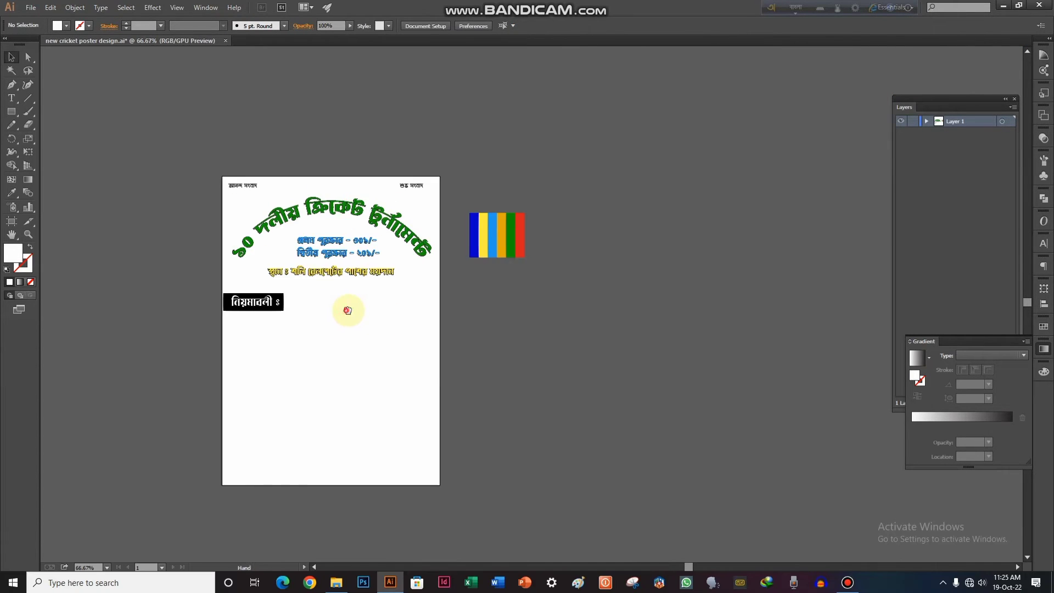
key(ctrl+1)
click(260, 303)
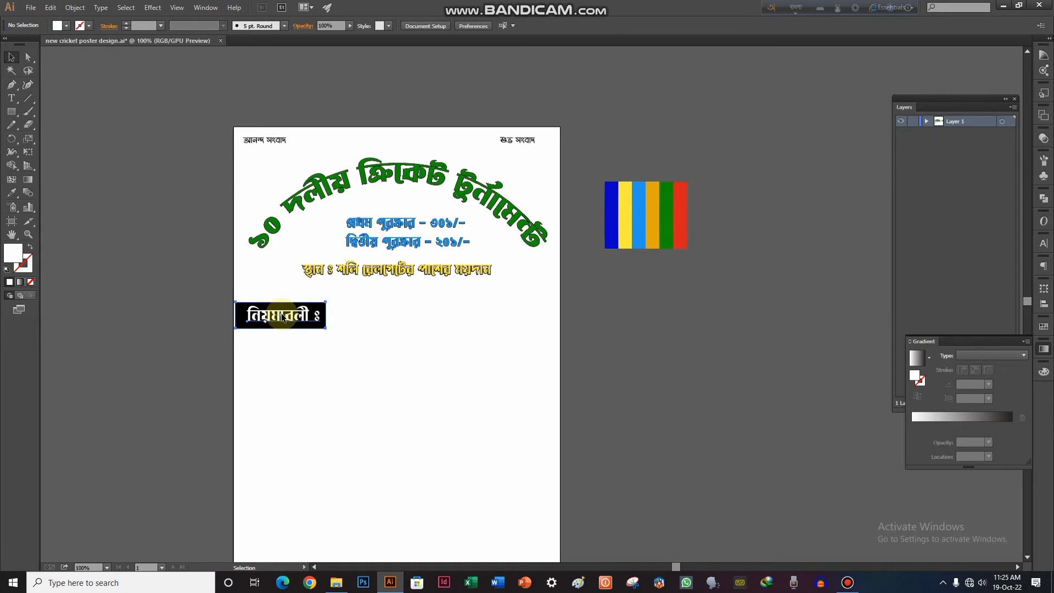
click(372, 349)
scroll(372, 349, down, 2)
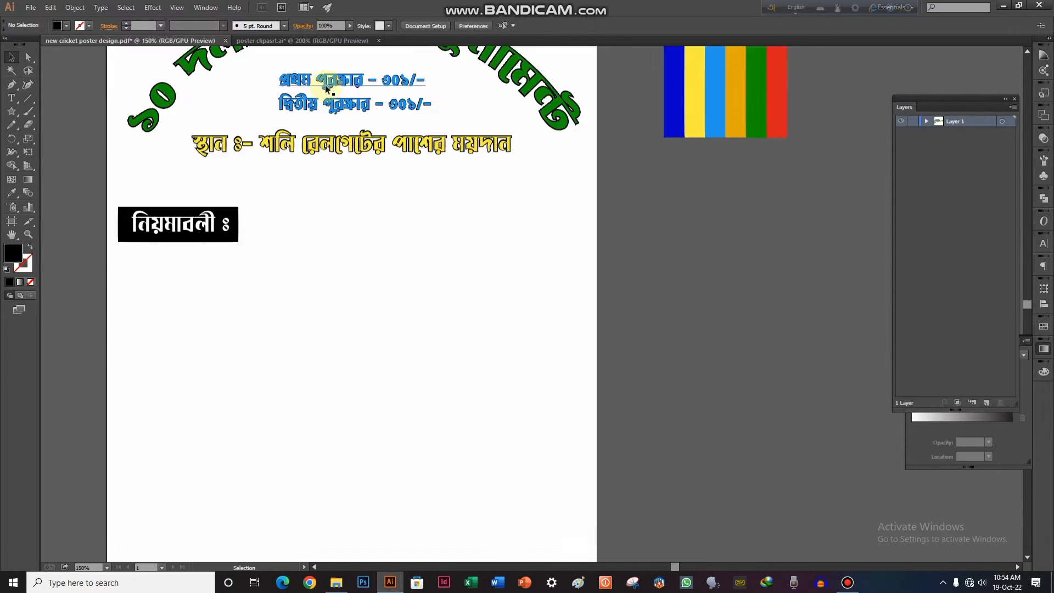
Copy the bulleted rules list from poster clipasrt.ai into the poster below the heading, enlarged to about 509 pt wide.
click(310, 41)
drag(438, 249, 466, 346)
scroll(383, 328, down, 2)
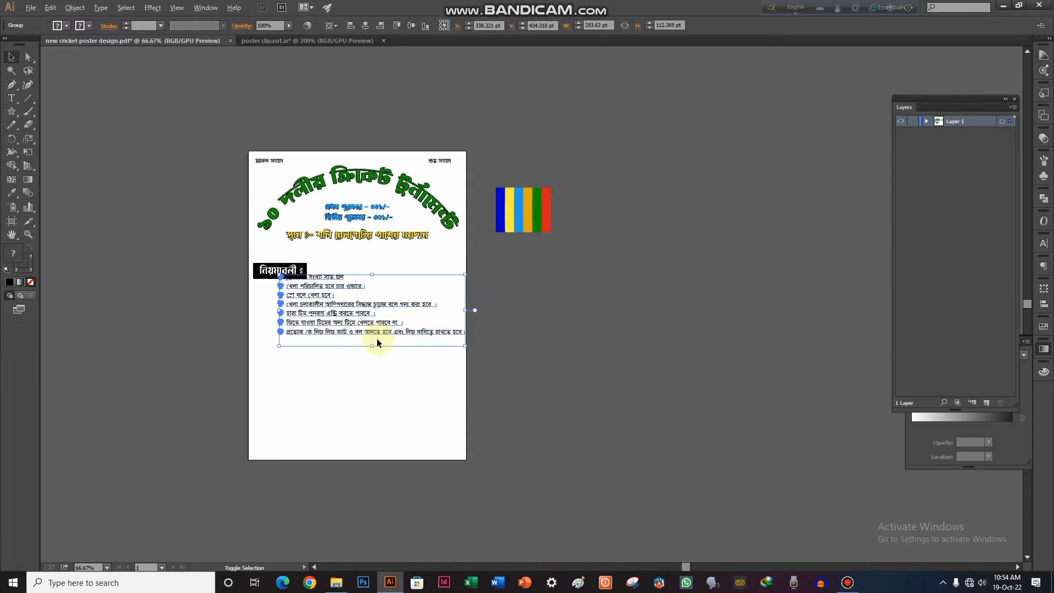
scroll(302, 303, up, 3)
drag(309, 309, 249, 336)
scroll(298, 333, down, 2)
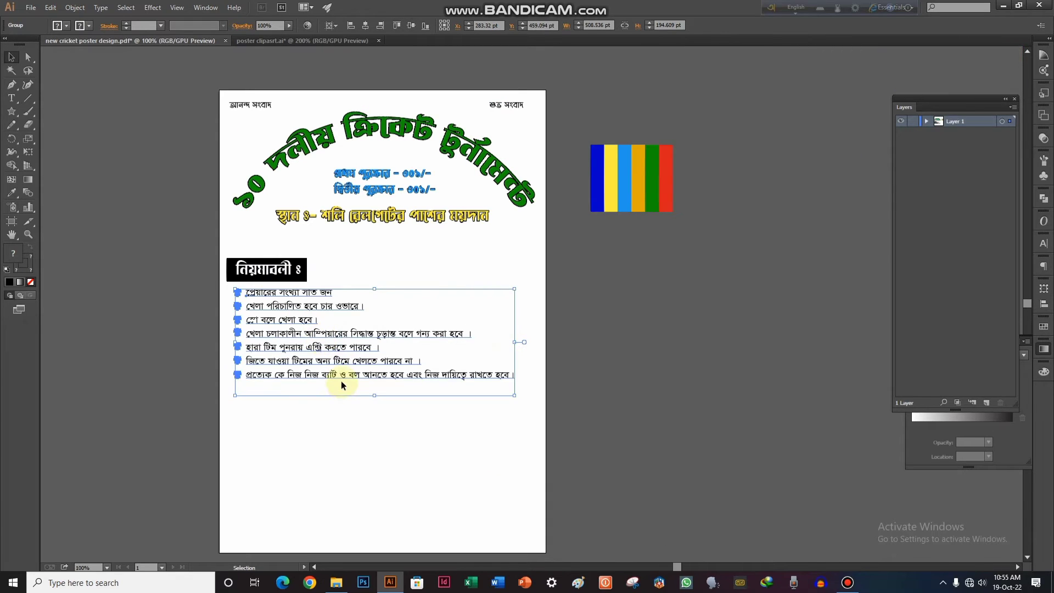
Position the rules list just beneath the black heading, slightly indented from the heading's left edge.
drag(347, 379, 358, 391)
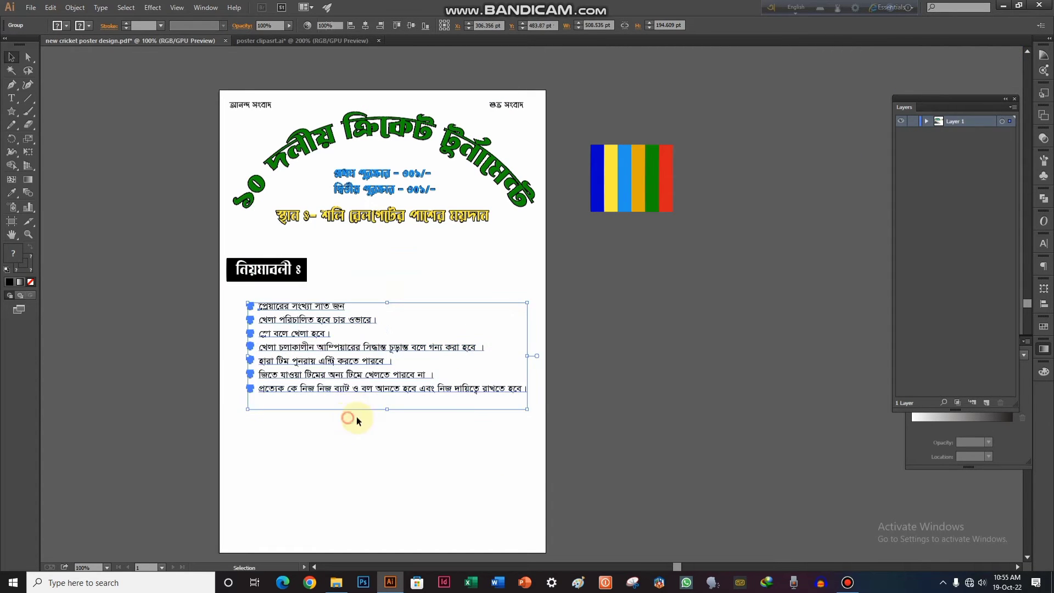
scroll(582, 358, down, 2)
click(582, 358)
scroll(471, 379, up, 3)
scroll(480, 232, down, 3)
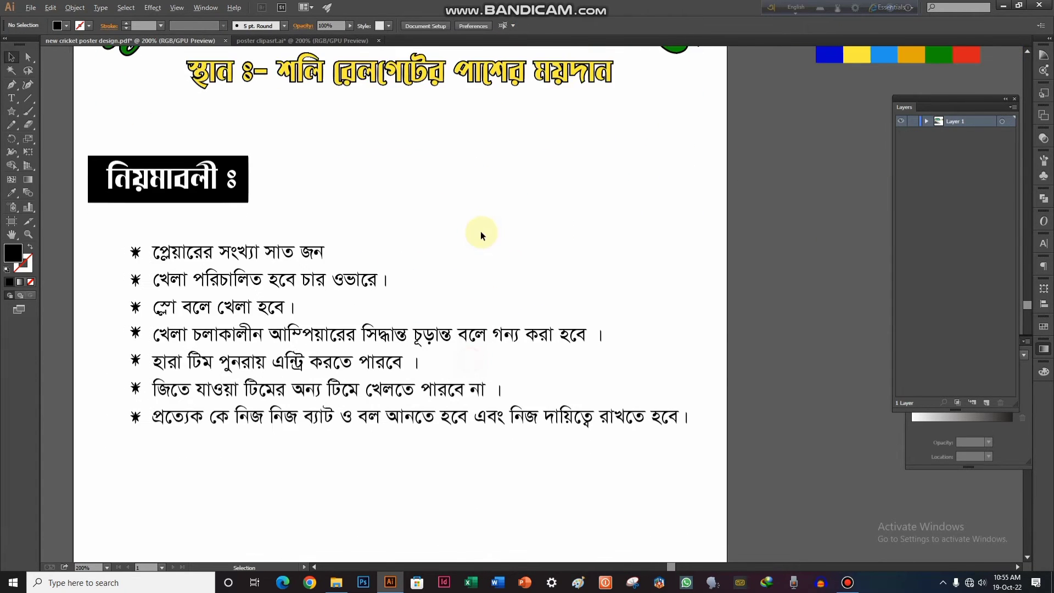
scroll(479, 182, down, 2)
drag(481, 185, 255, 354)
drag(337, 301, 340, 326)
scroll(297, 387, up, 2)
click(344, 337)
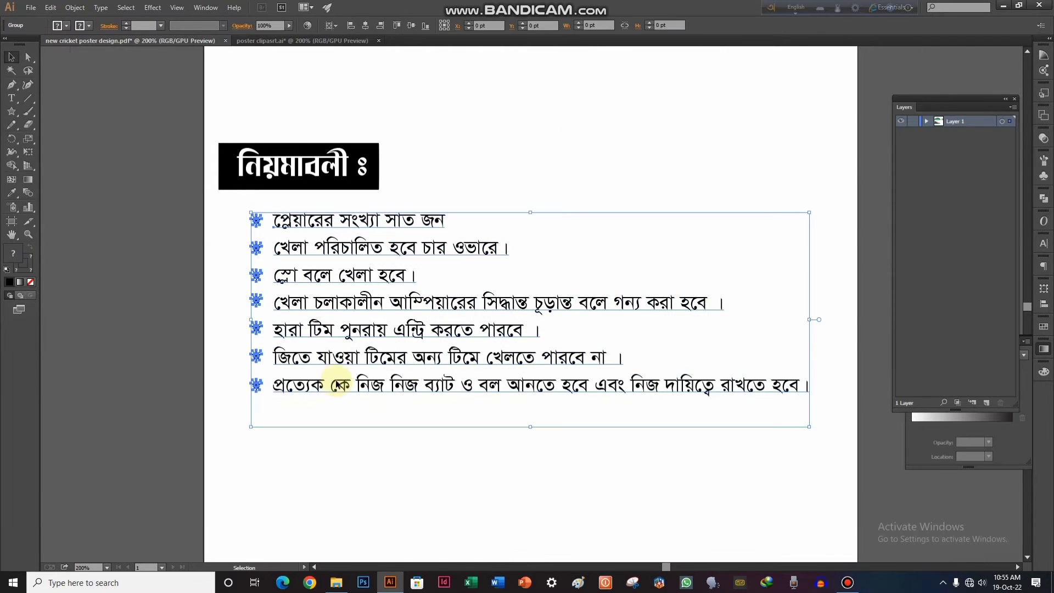
click(405, 462)
Copy the black brush-stroke banner with the white rounded frame from poster clipasrt.ai into the poster below the venue line.
scroll(552, 395, down, 3)
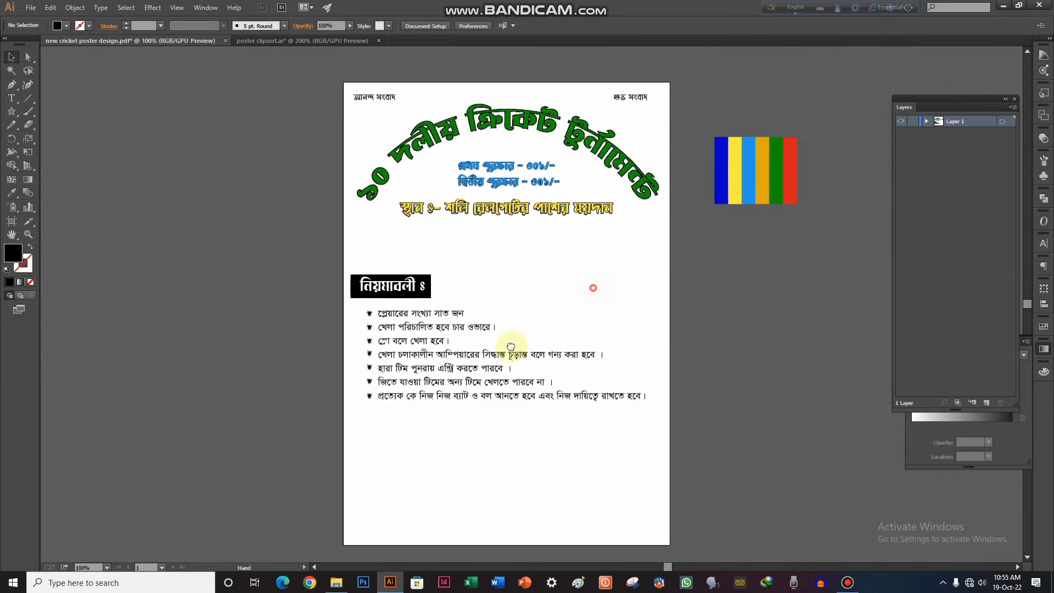
scroll(367, 298, up, 1)
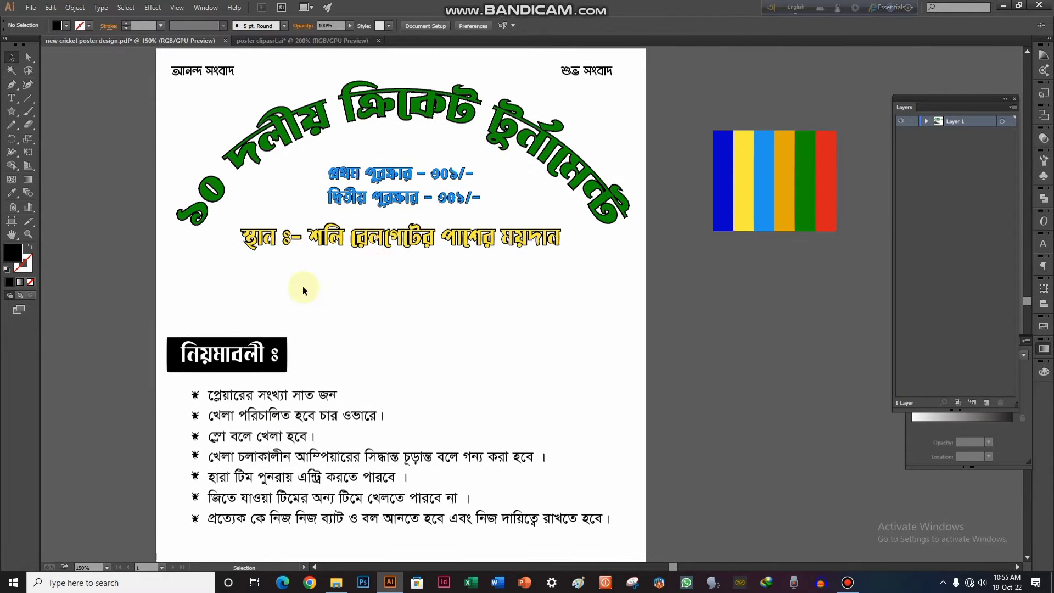
drag(449, 342, 398, 296)
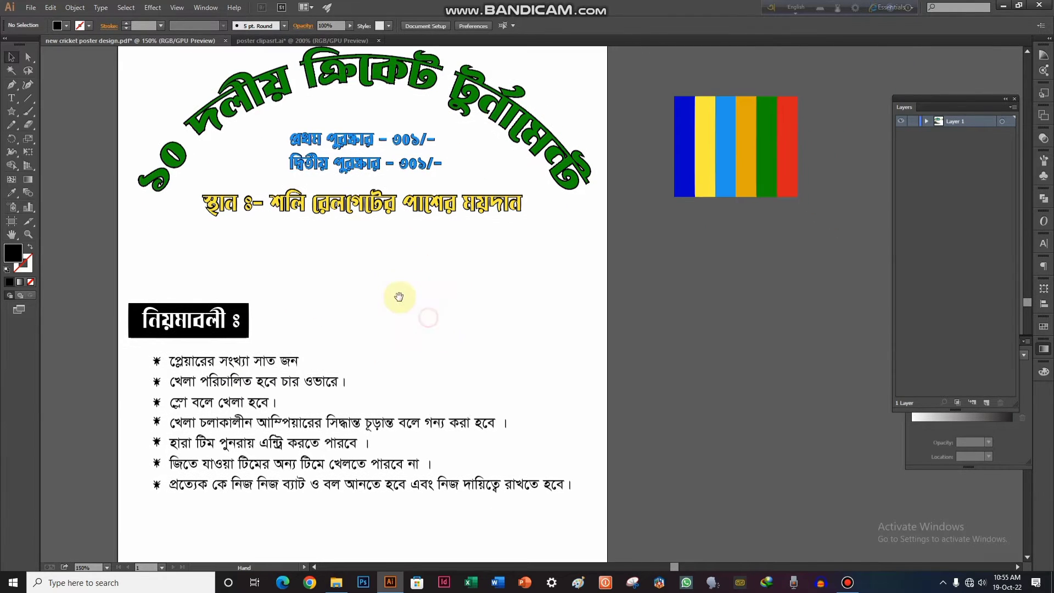
click(308, 44)
drag(522, 388, 600, 172)
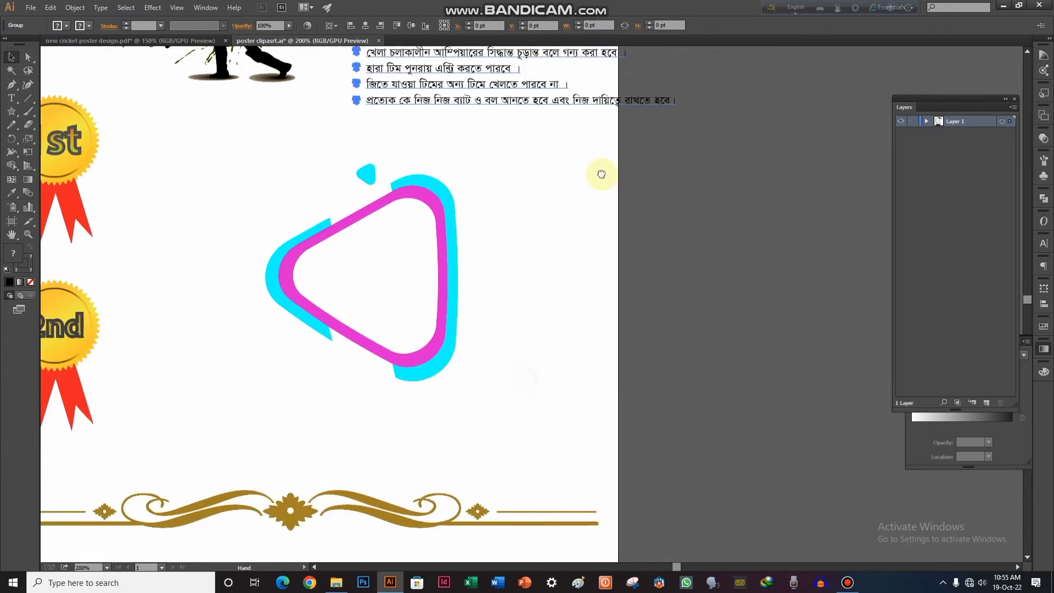
scroll(600, 172, down, 2)
drag(479, 393, 353, 265)
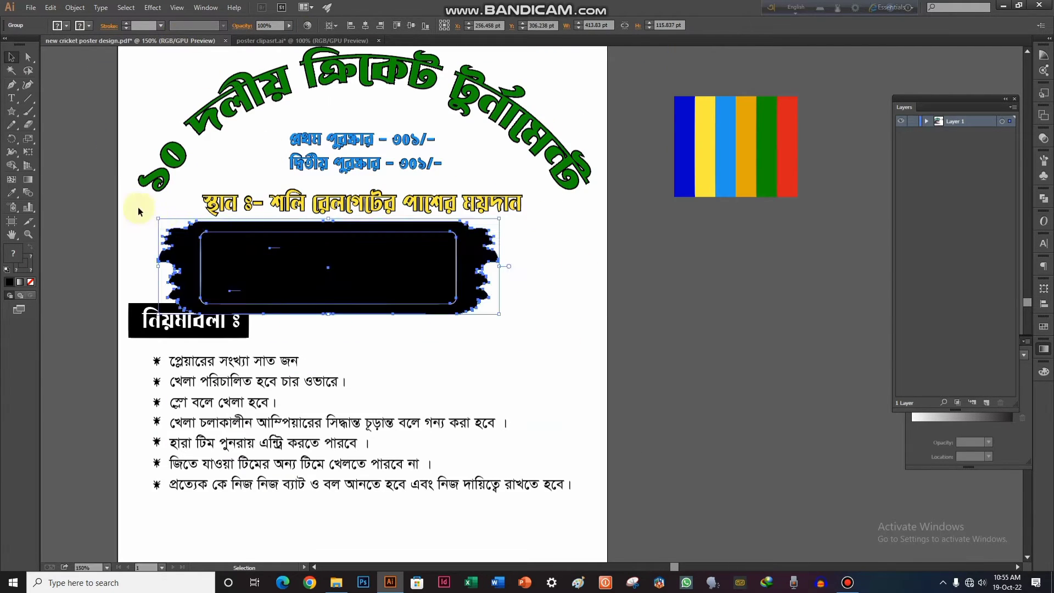
Scale the brush banner down to about 288 by 81 pt and centre it horizontally on the artboard.
drag(159, 220, 191, 231)
scroll(181, 222, up, 2)
click(364, 26)
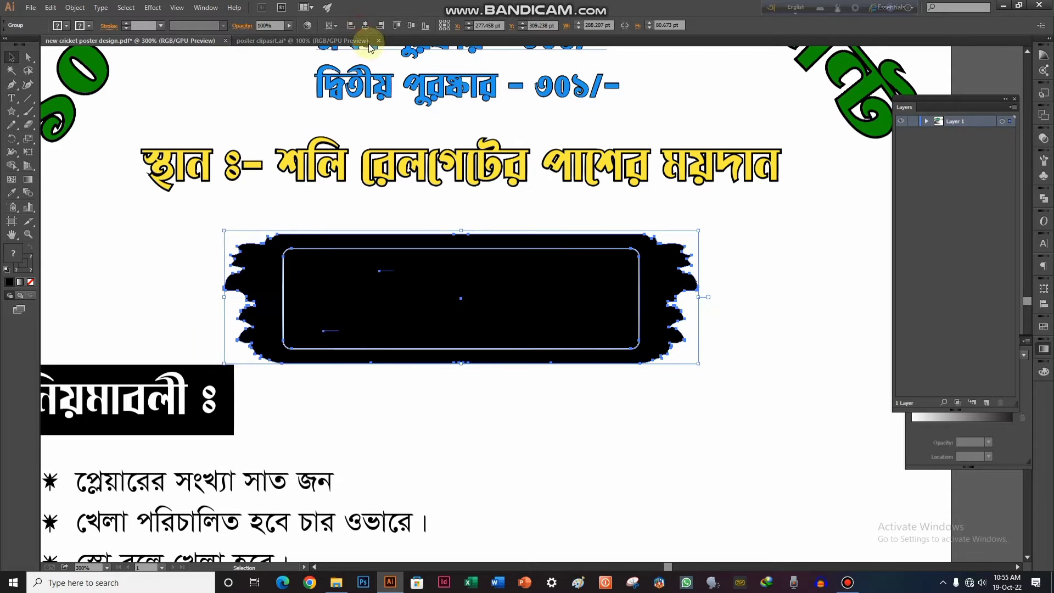
click(471, 376)
Add the text line "টুর্নামেন্ট শুরু" in the empty space below the black brush banner.
drag(138, 293, 3, 107)
click(11, 97)
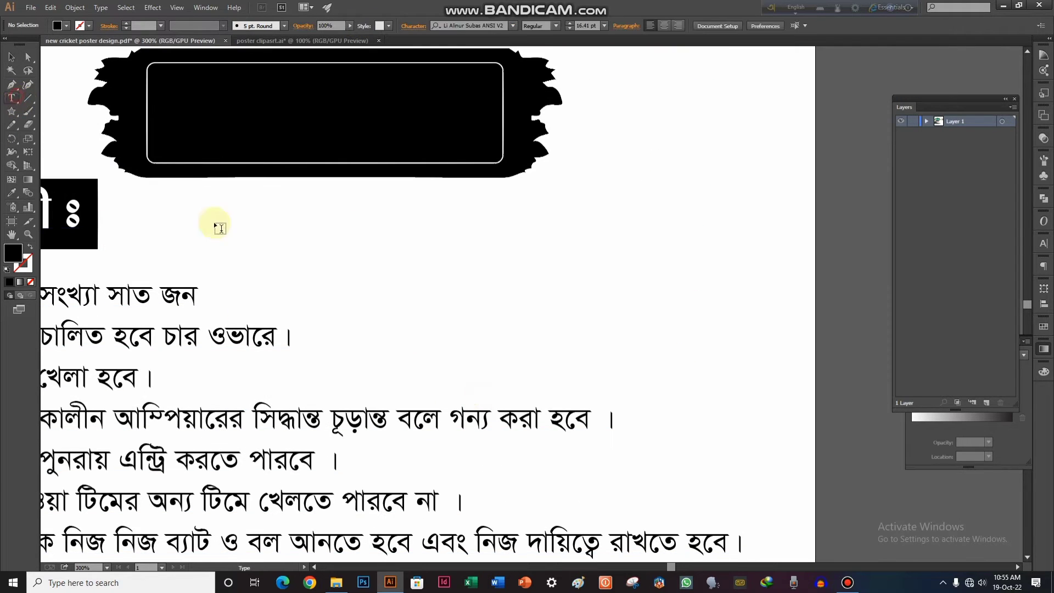
click(314, 240)
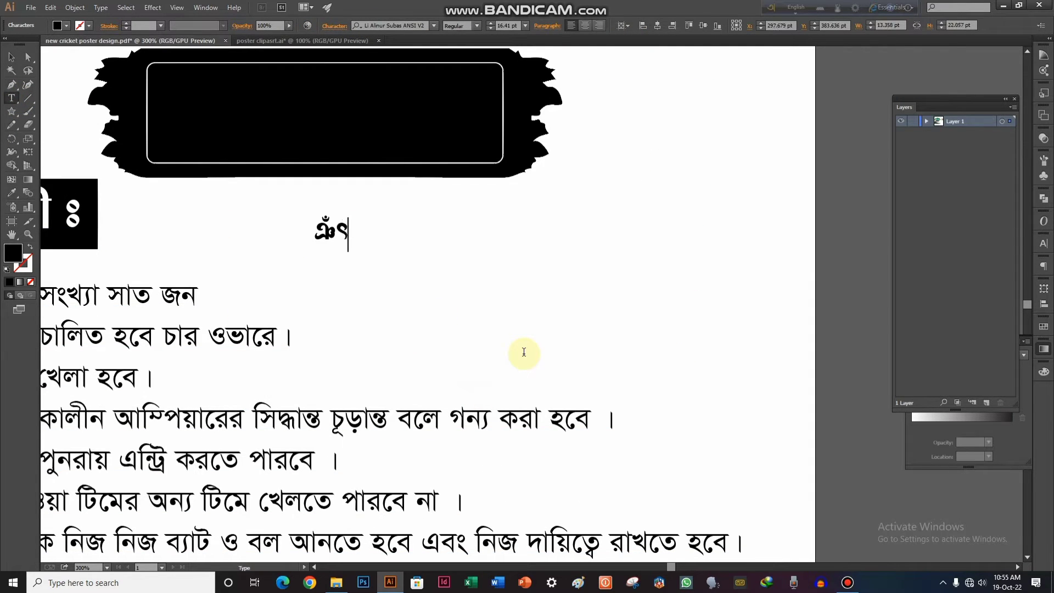
key(F12)
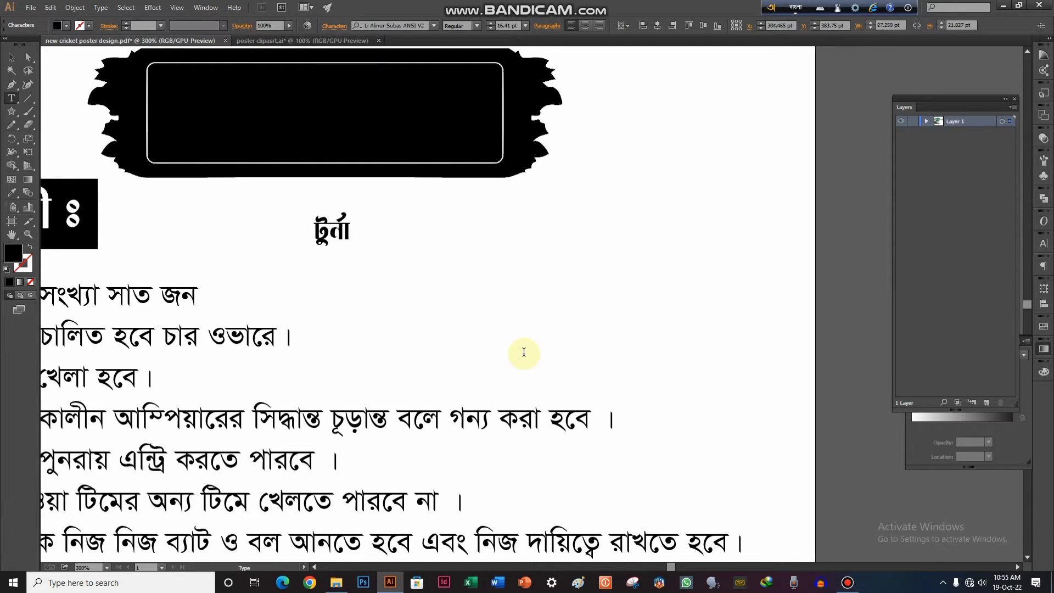
text(টুর্নামেন্ট শুরু)
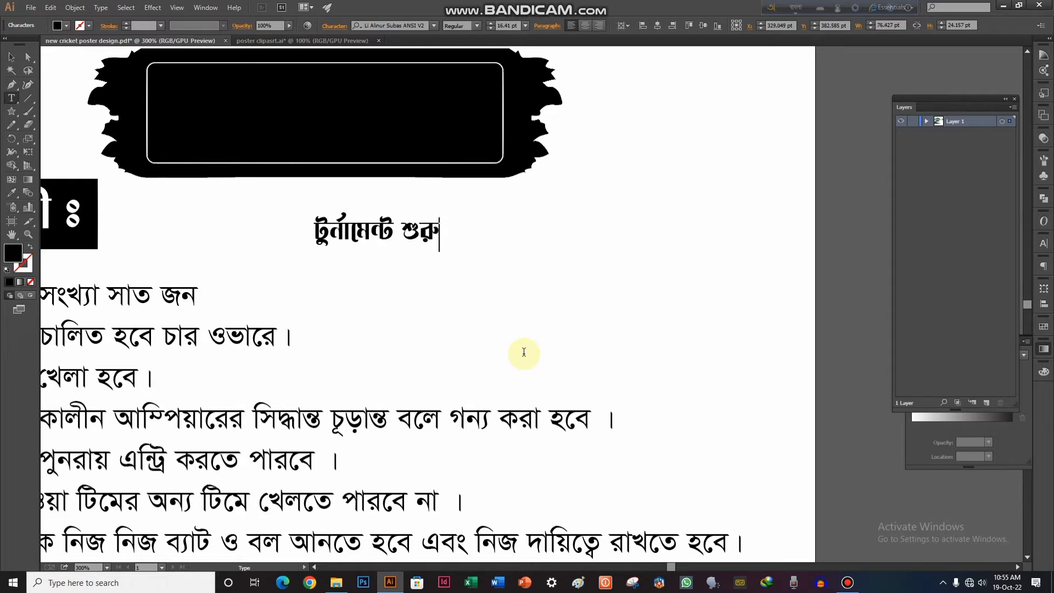
Change the font of the "টুর্নামেন্ট শুরু" line to Li Hasan Jolchobi ANSI V2.
key(ctrl+a)
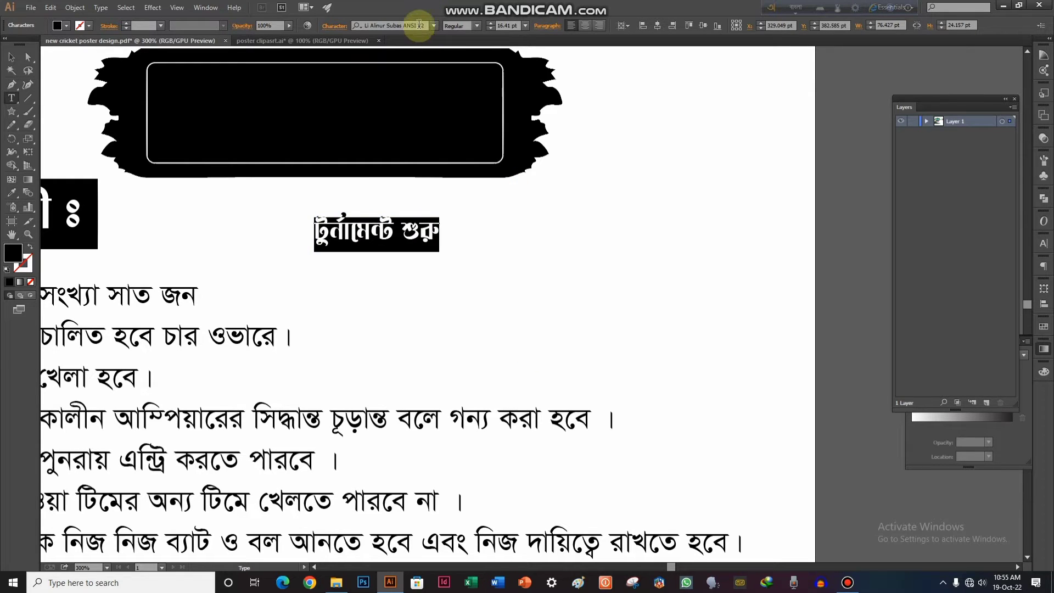
click(434, 26)
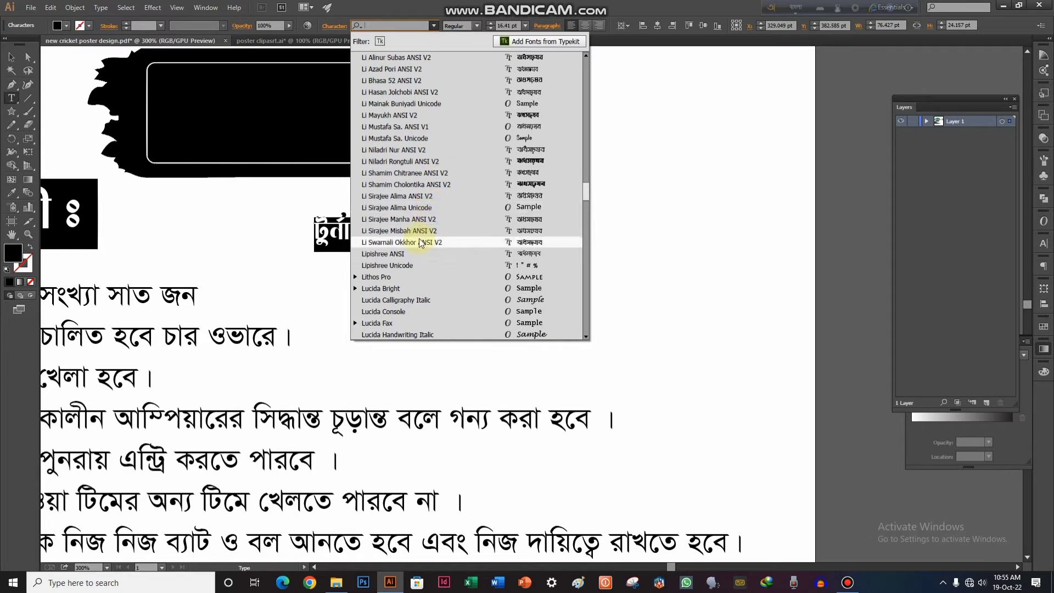
scroll(427, 84, up, 3)
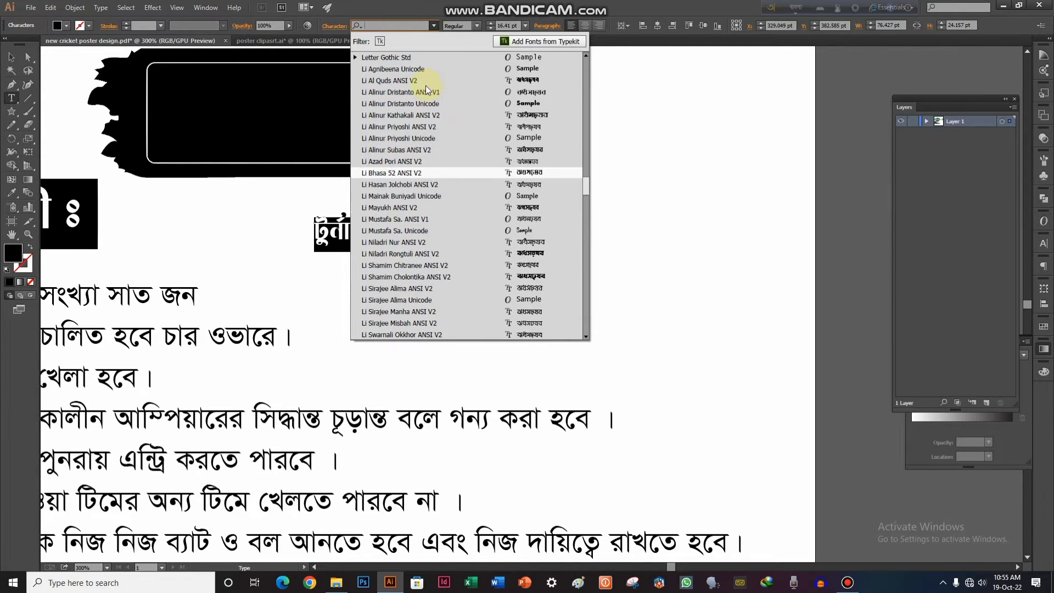
click(412, 278)
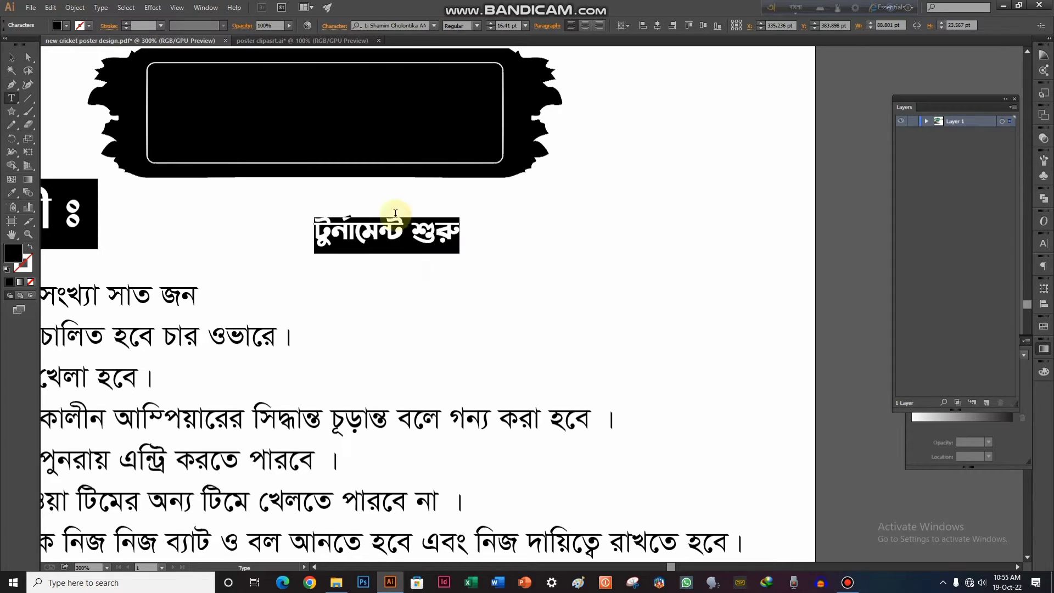
click(435, 26)
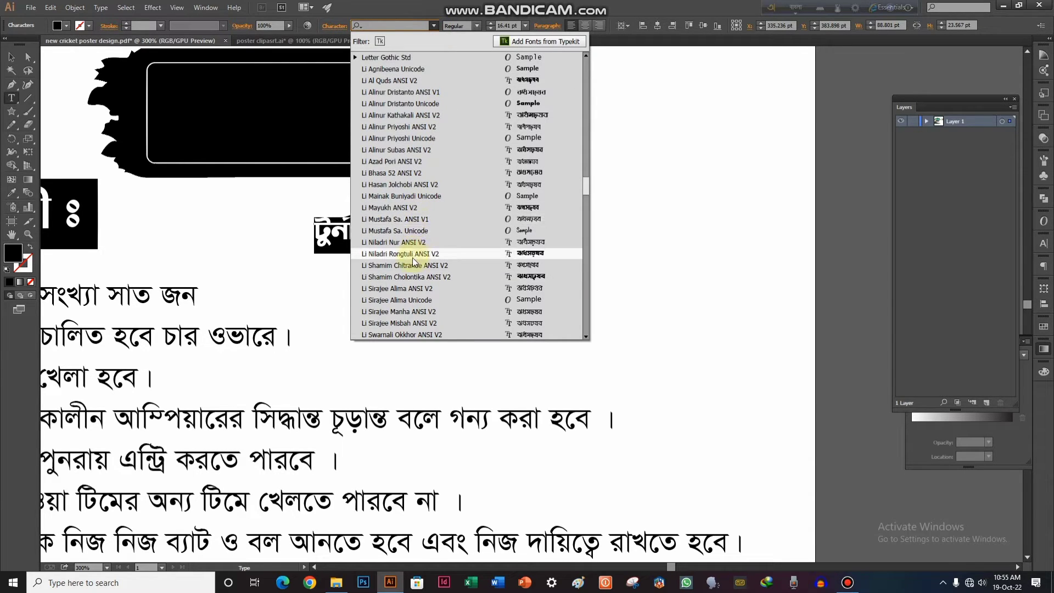
scroll(410, 299, down, 3)
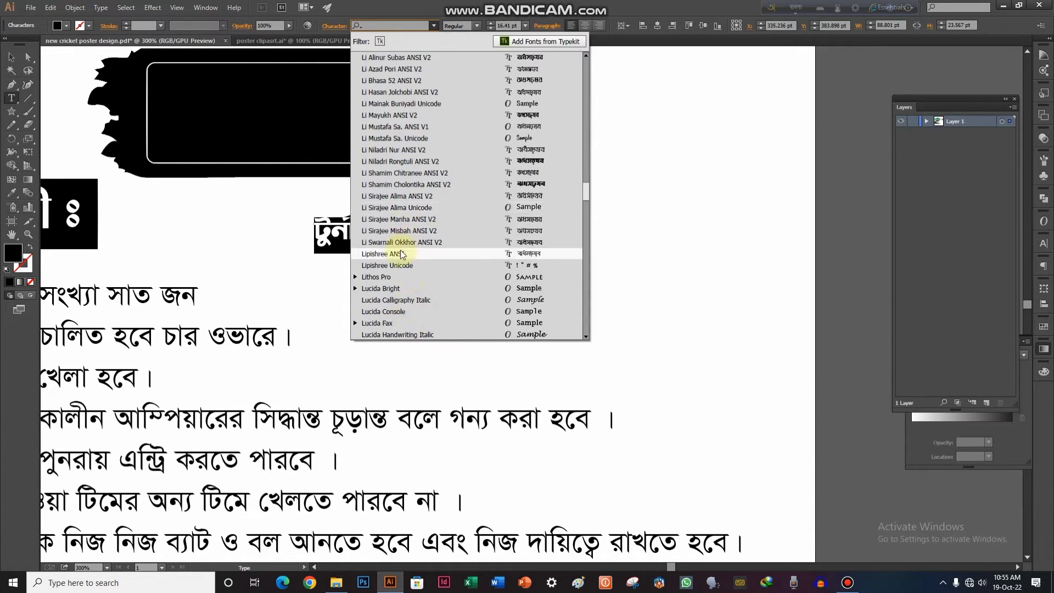
scroll(408, 169, up, 3)
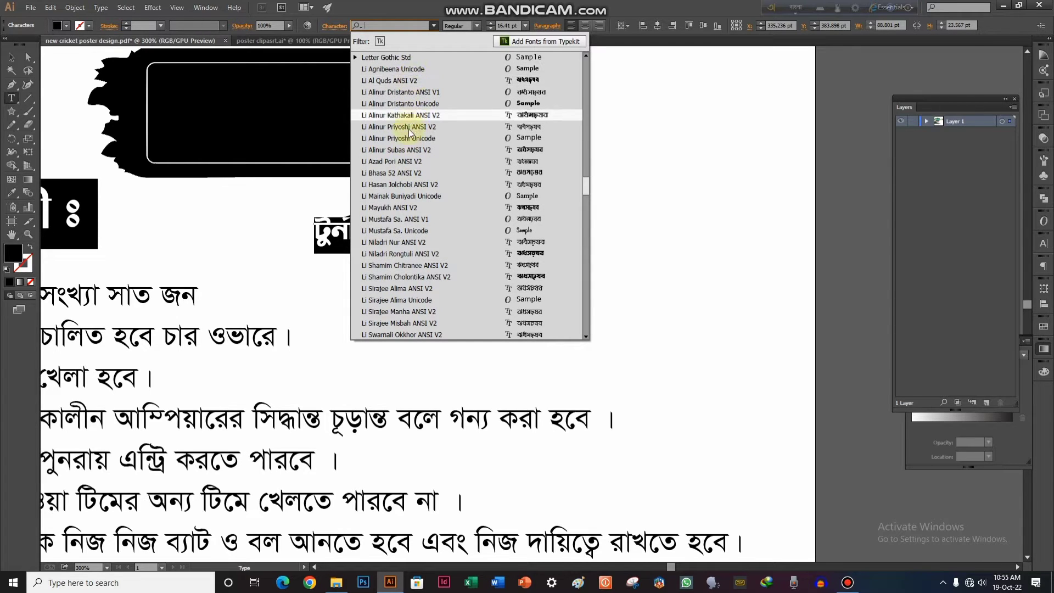
click(399, 185)
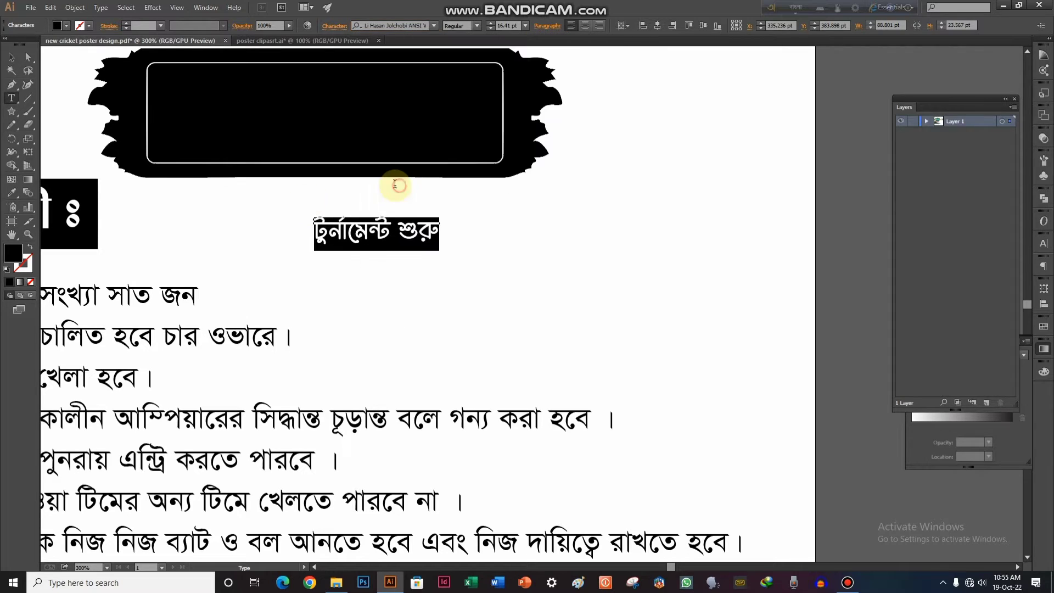
click(11, 56)
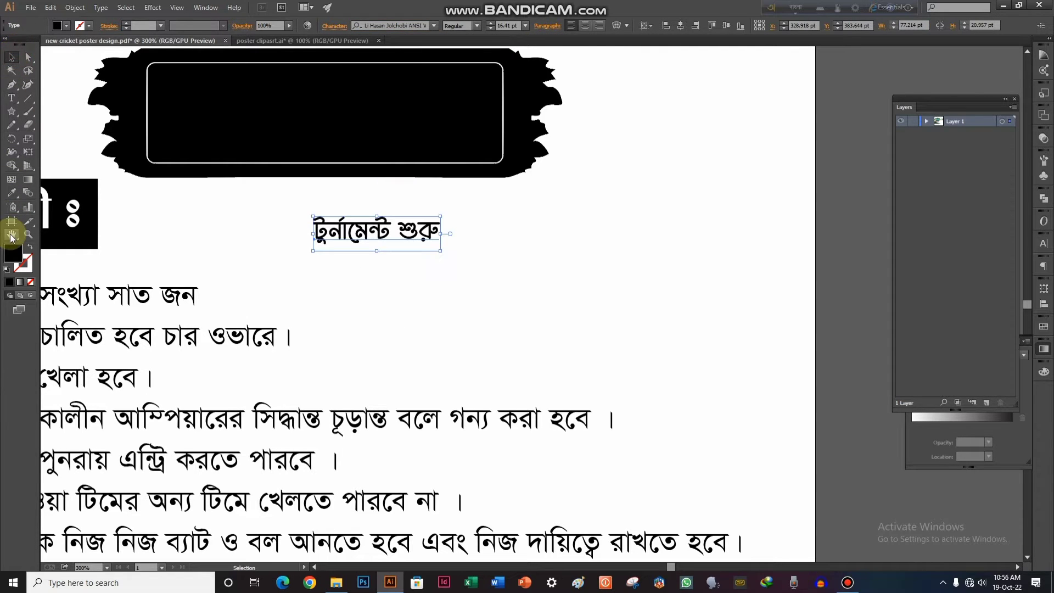
Recolour the "টুর্নামেন্ট শুরু" line red by sampling the red strip of the palette beside the artboard.
double_click(13, 253)
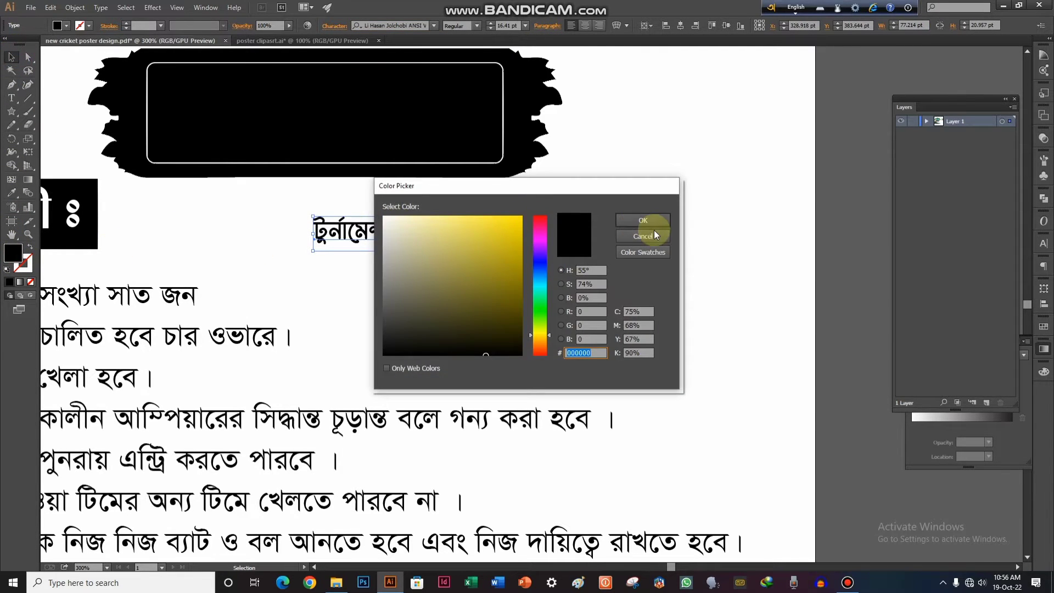
click(643, 220)
key(ctrl+minus)
key(ctrl+minus)
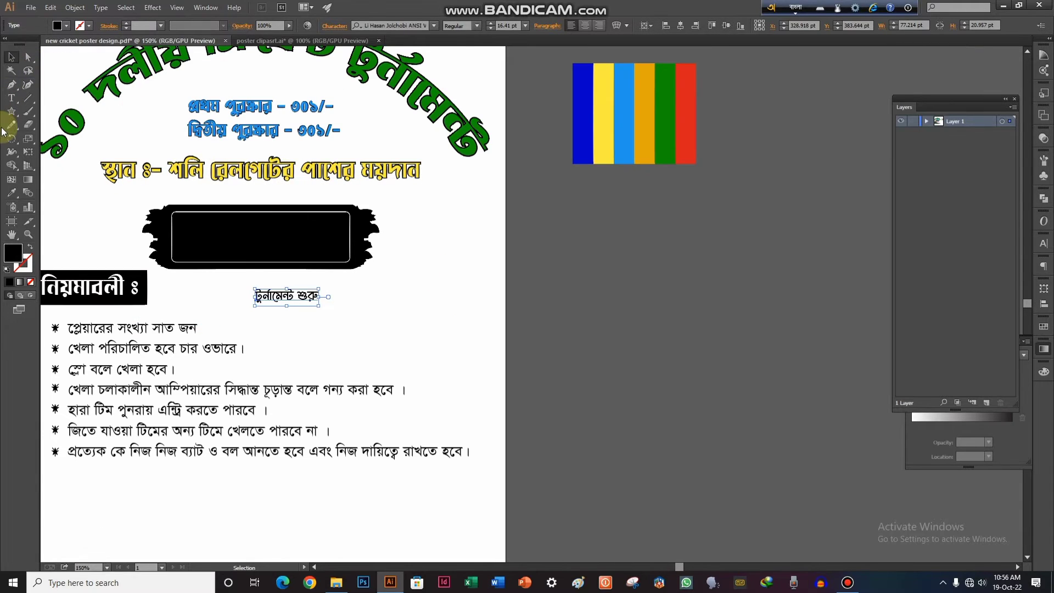
click(11, 195)
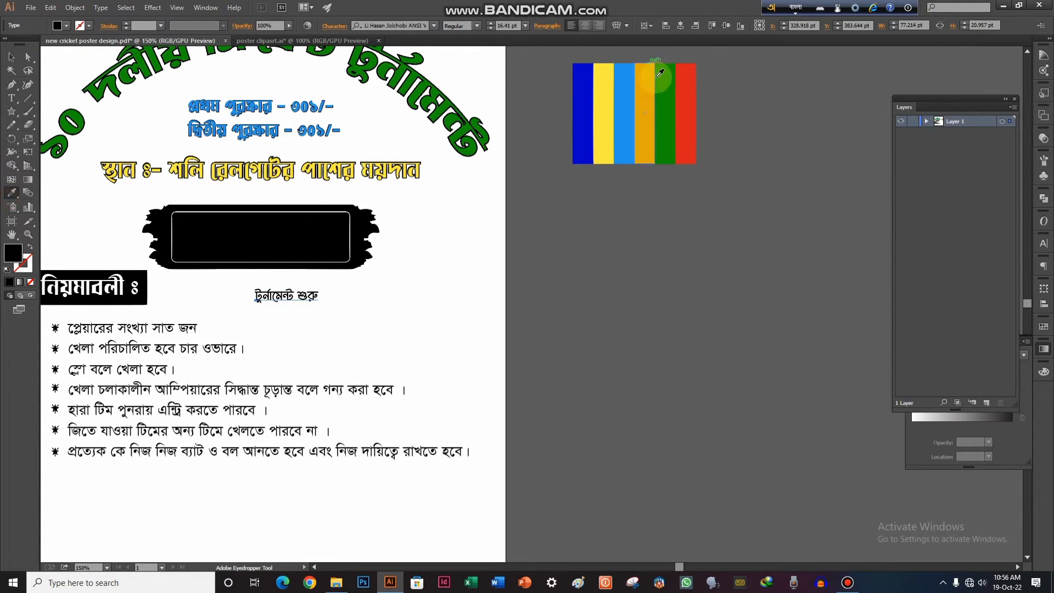
click(686, 82)
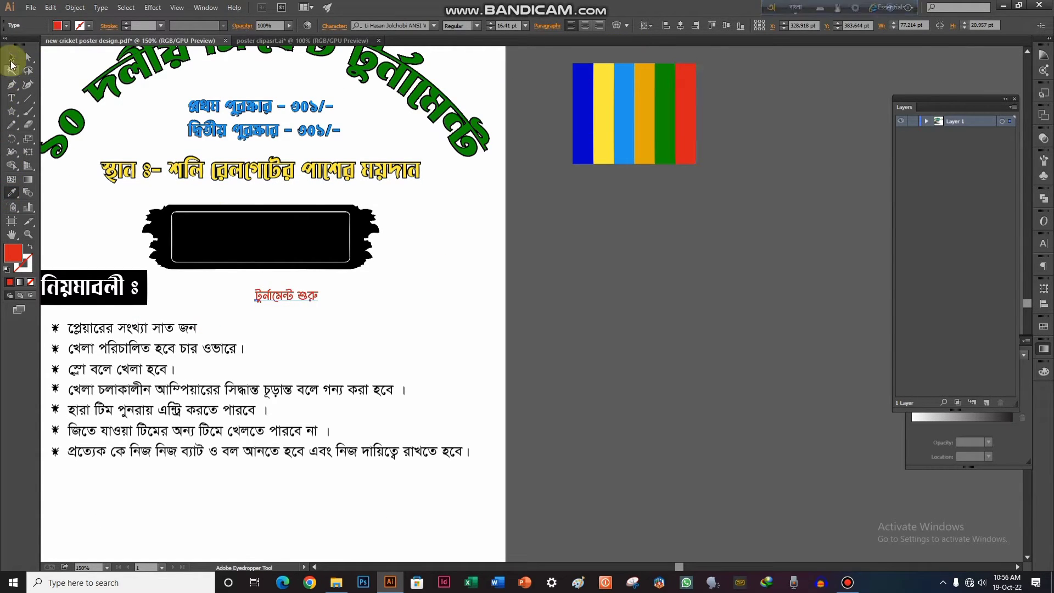
Place the red line in the upper part of the banner's white frame and enlarge it to about 105 pt wide.
click(11, 57)
scroll(160, 201, up, 2)
drag(385, 396, 354, 254)
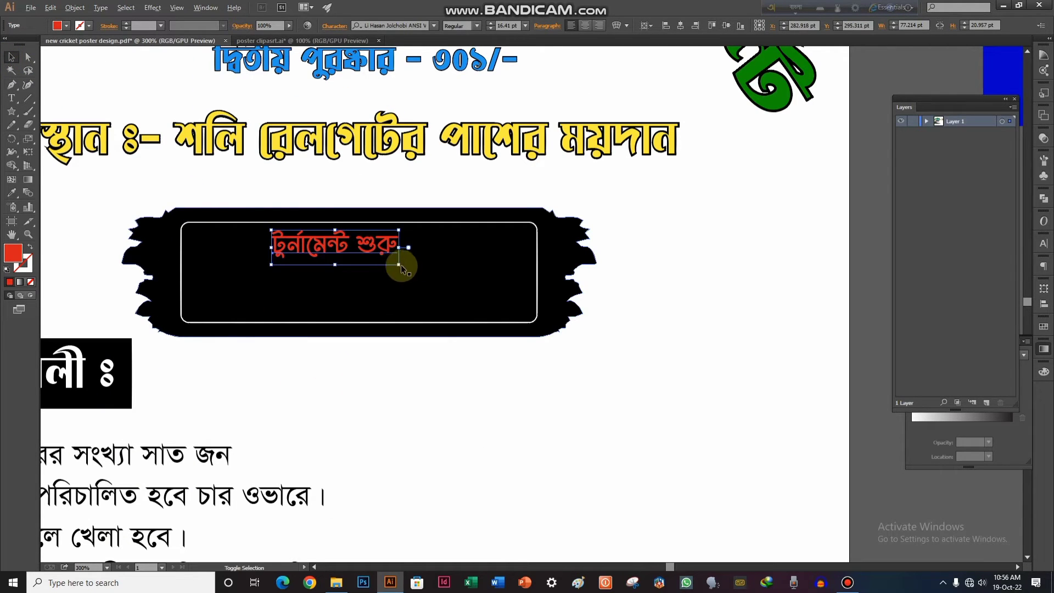
drag(399, 266, 420, 272)
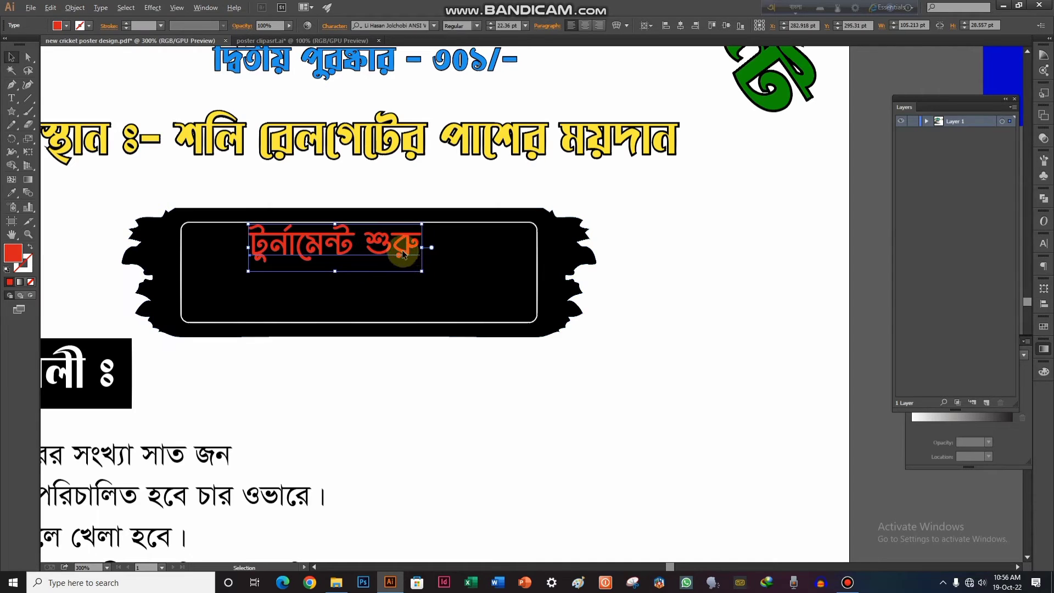
Duplicate the red line just below itself and replace the copy's text with "২৩ অক্টোবর রবিবার সকাল ১০ টায়".
click(400, 295)
drag(392, 240, 201, 276)
double_click(406, 281)
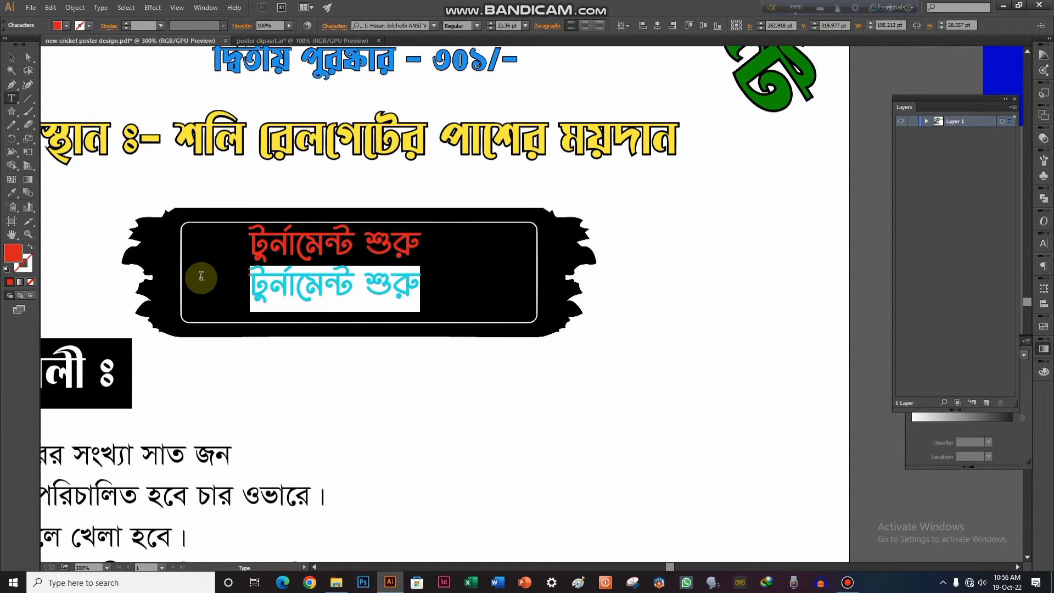
text(২৩)
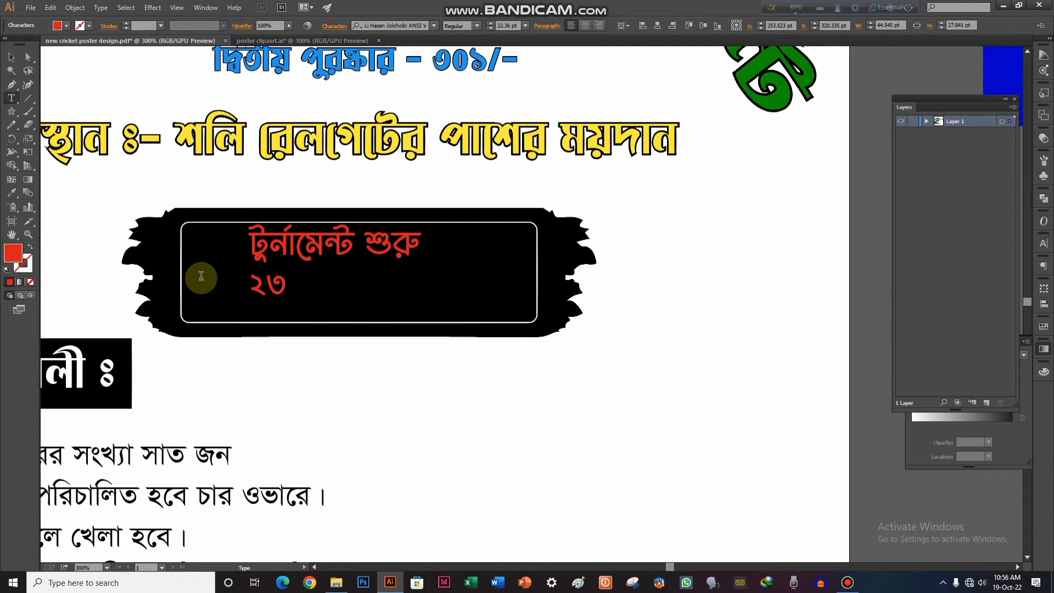
text(ওকে)
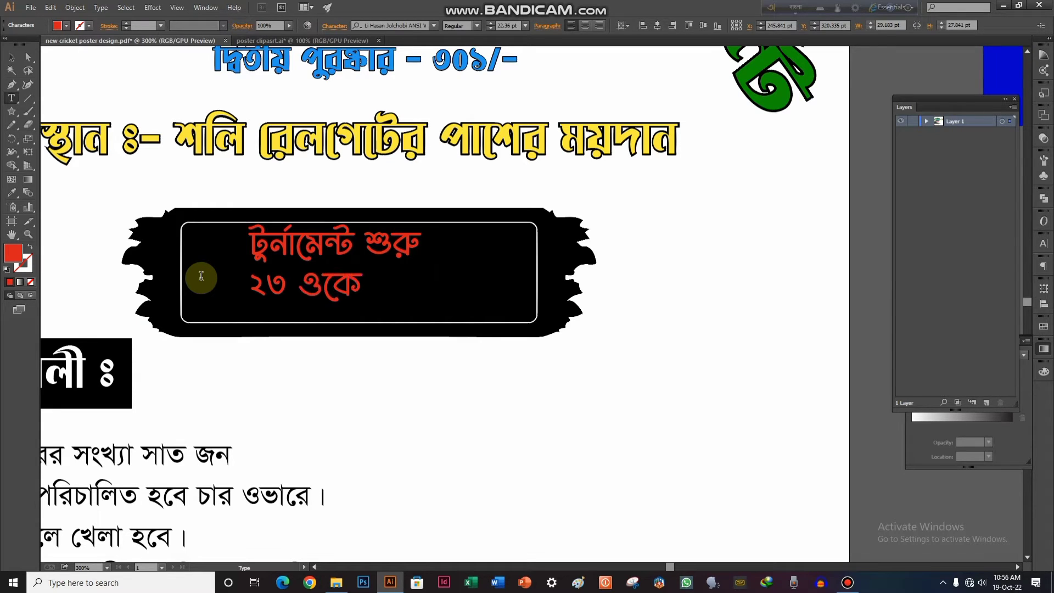
key(ctrl+z)
key(ctrl+shift+z)
key(ctrl+z)
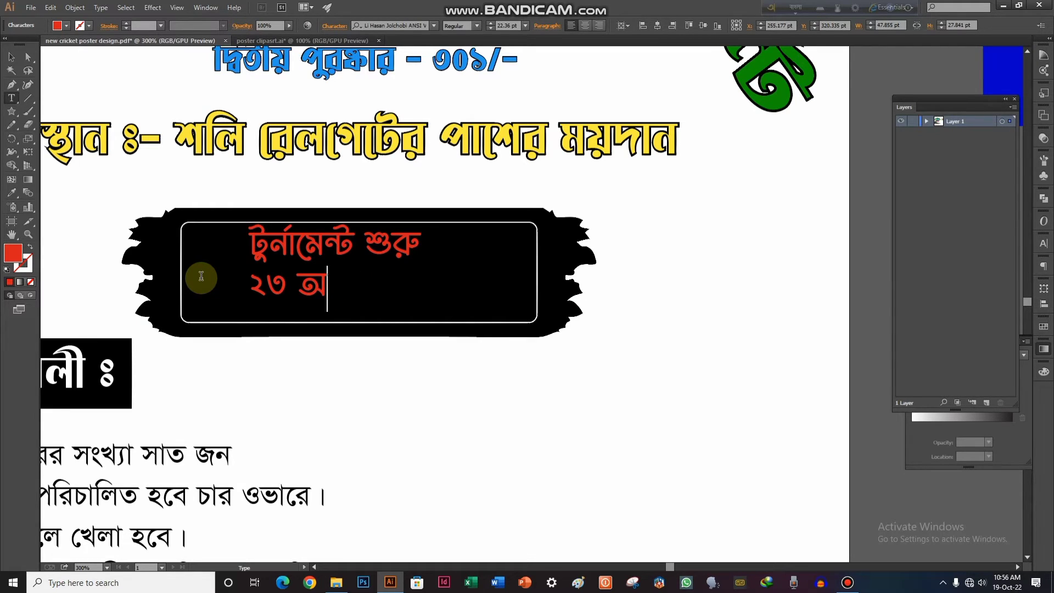
text(ক্টোবর রবিবার সকাল ১০ টায়)
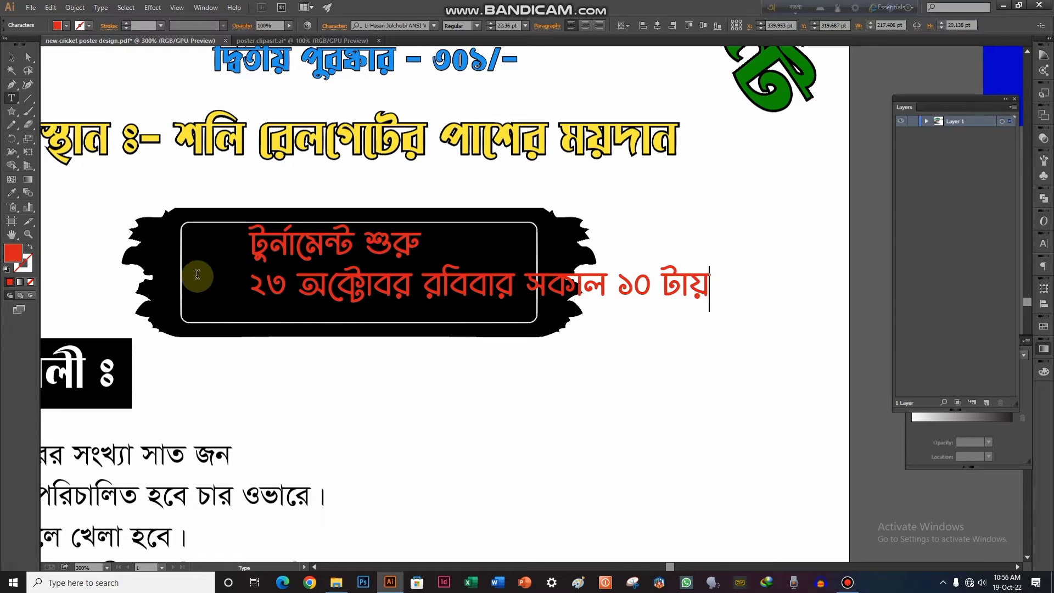
Lower the date line slightly in the banner and recolour it white by sampling the artboard background.
click(11, 57)
click(15, 192)
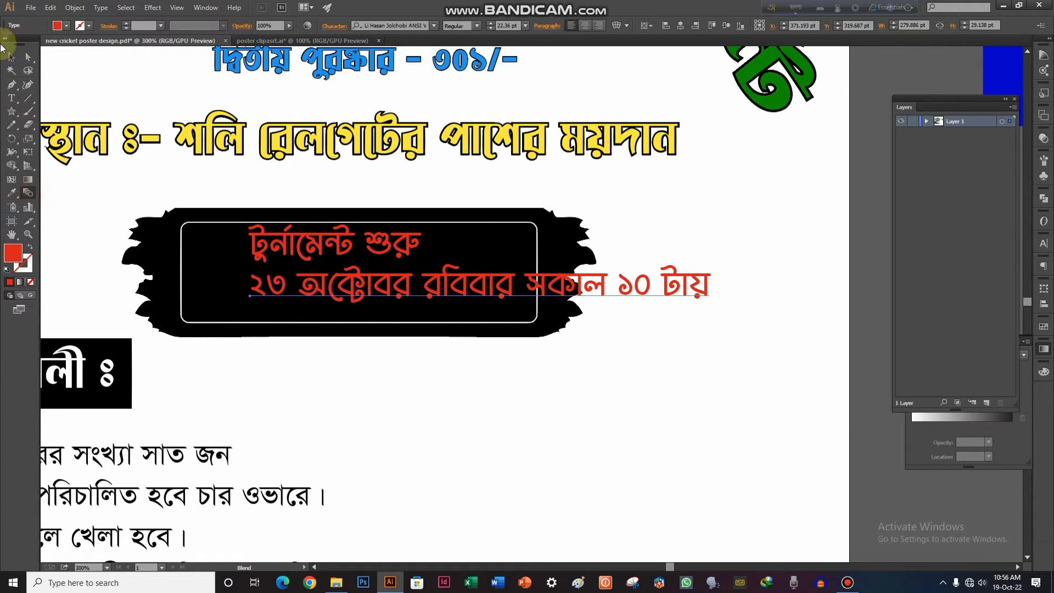
click(11, 57)
click(356, 302)
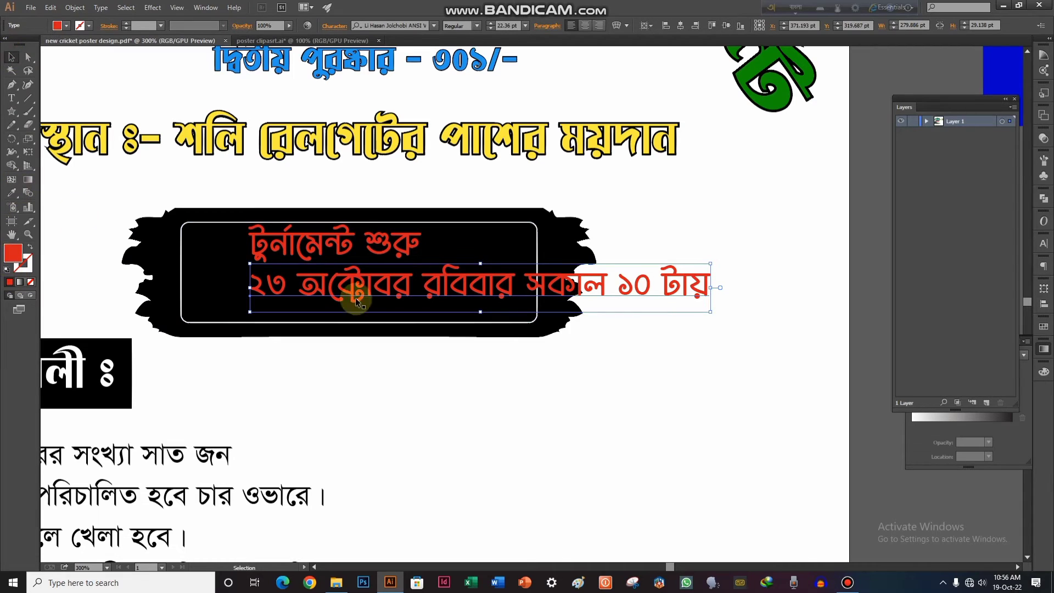
click(11, 192)
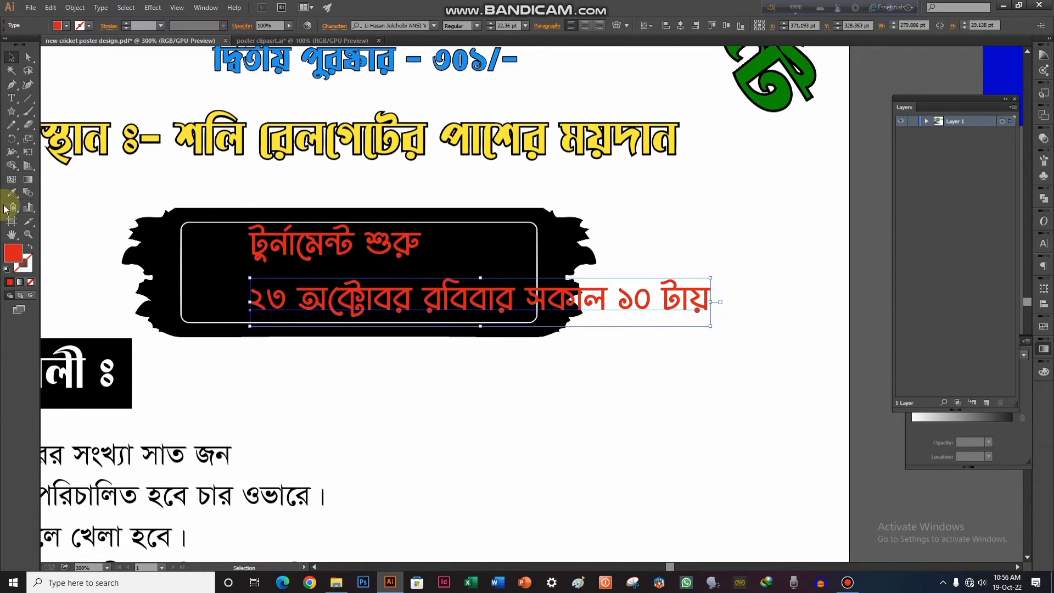
click(73, 173)
click(11, 57)
click(253, 299)
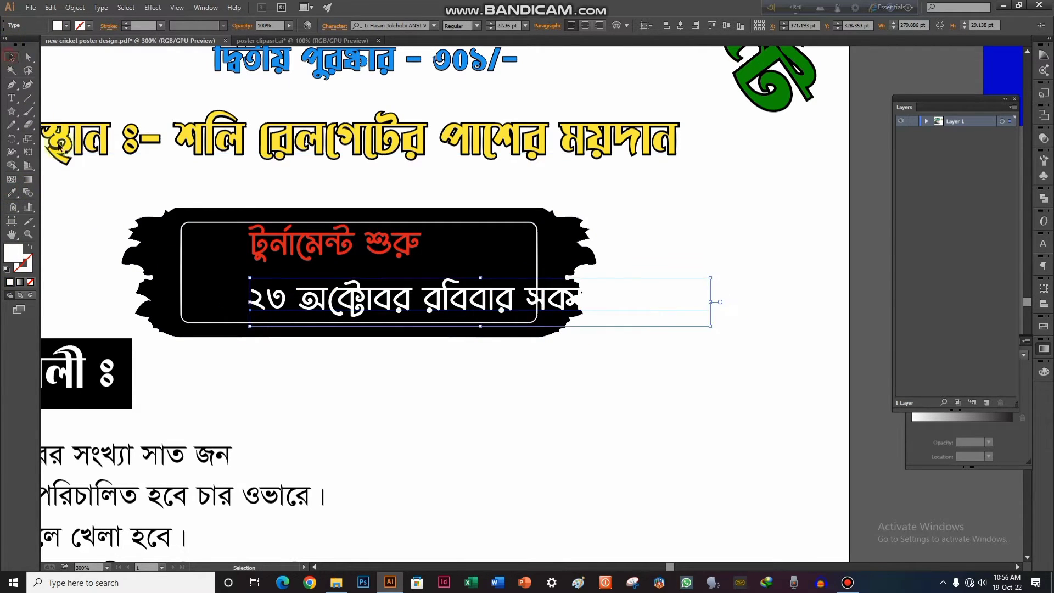
Scale the white date line down to about 183 pt wide and centre it horizontally inside the banner frame.
drag(251, 278, 289, 291)
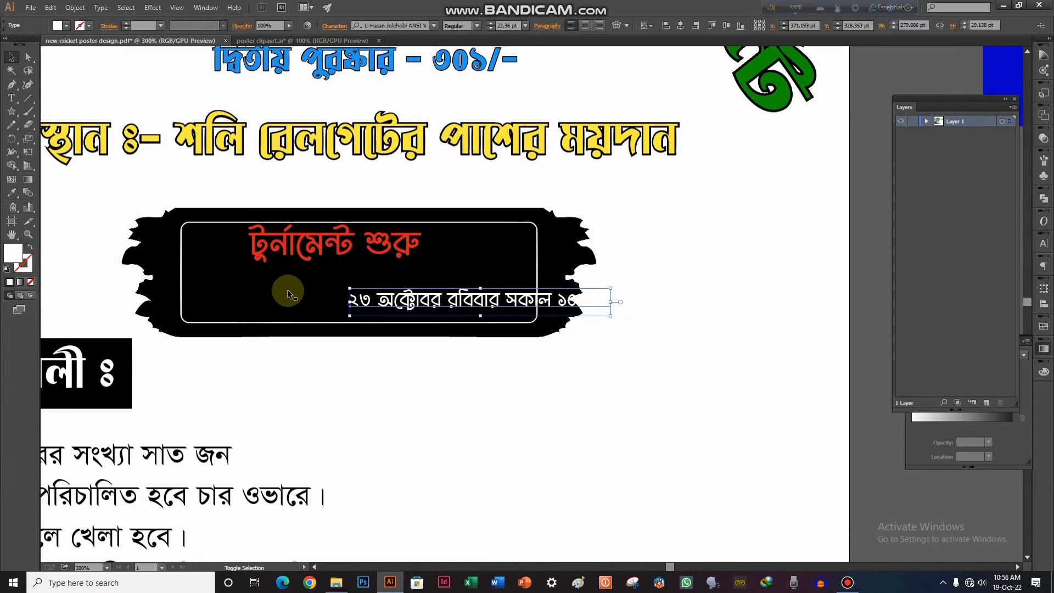
click(680, 25)
scroll(392, 205, up, 2)
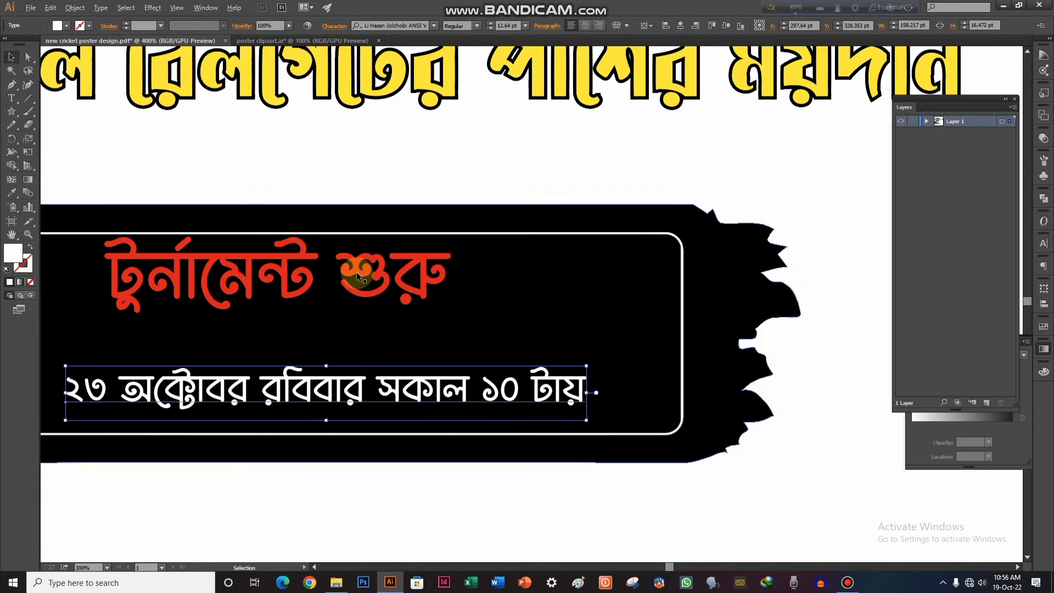
mouse_move(588, 366)
mouse_down()
mouse_move(612, 344)
mouse_move(588, 357)
mouse_up()
key(ctrl+0)
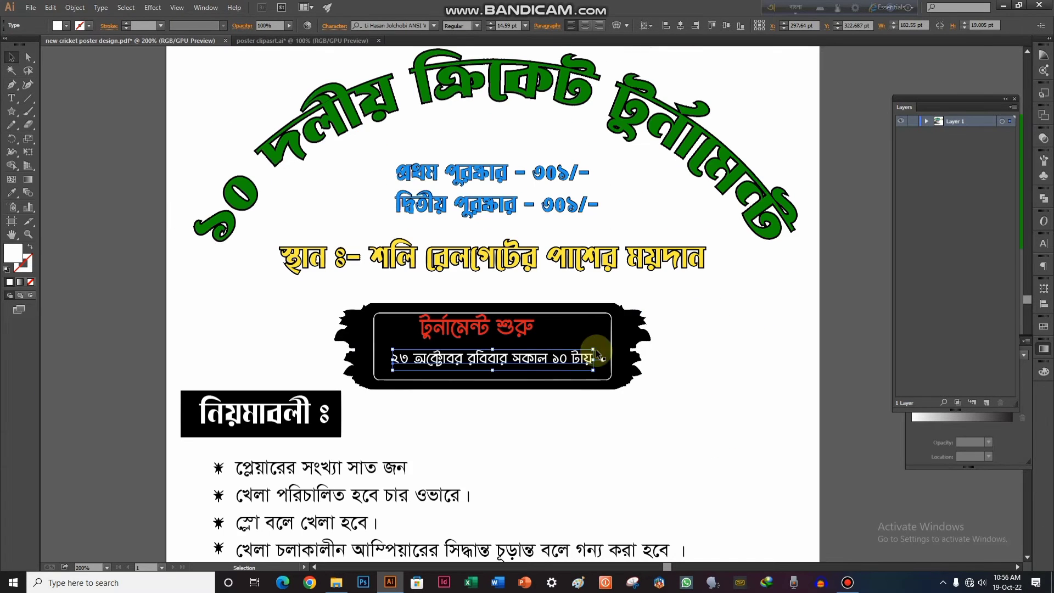
click(683, 342)
Copy the cyan and magenta rounded triangle frame from poster clipasrt.ai into the poster near the brush banner.
scroll(502, 231, up, 2)
scroll(515, 302, left, 2)
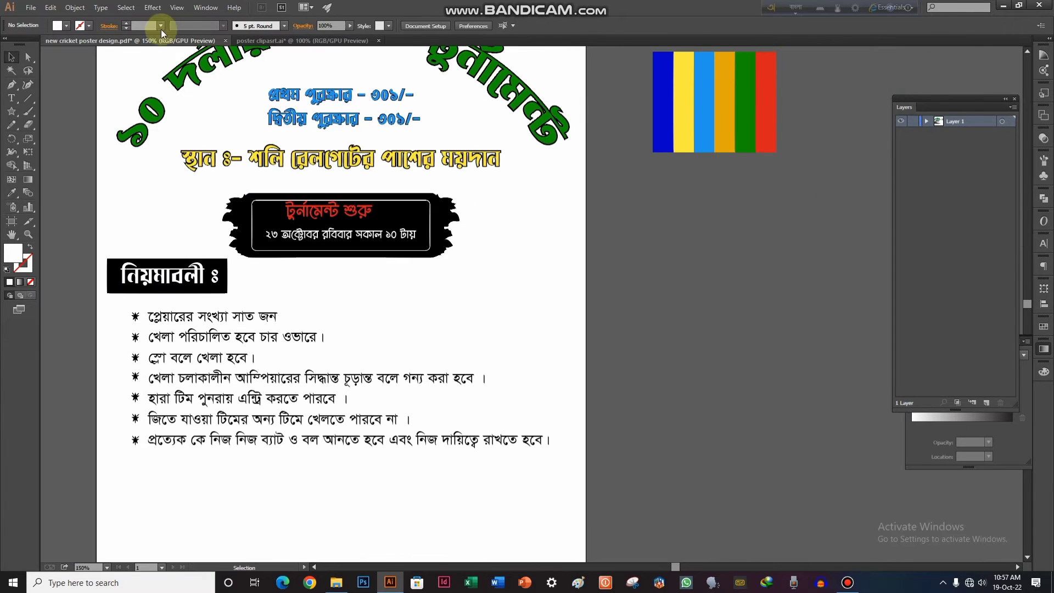
click(243, 41)
drag(493, 369, 465, 455)
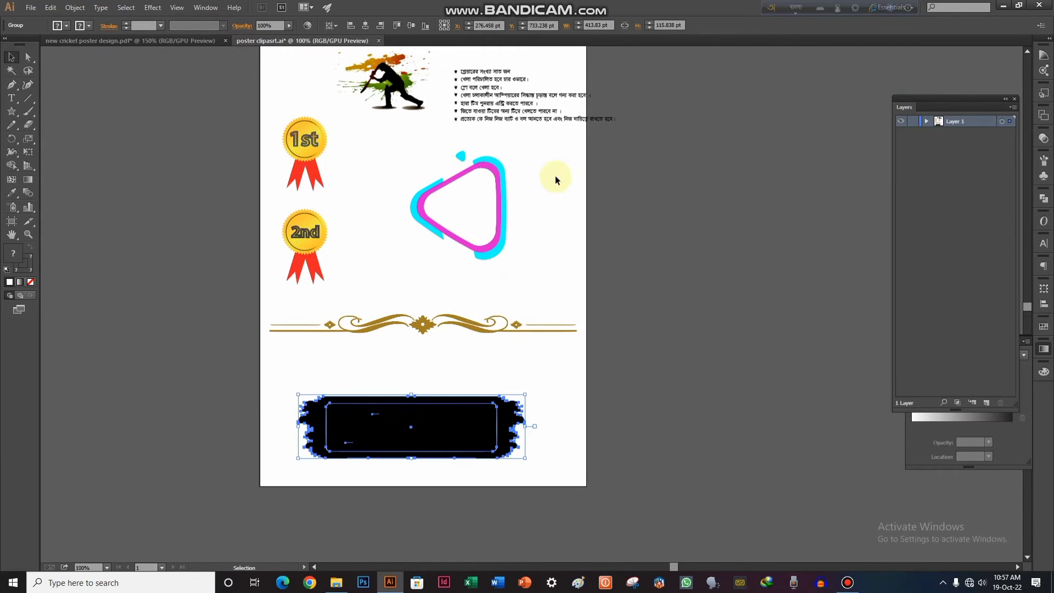
drag(455, 197, 464, 274)
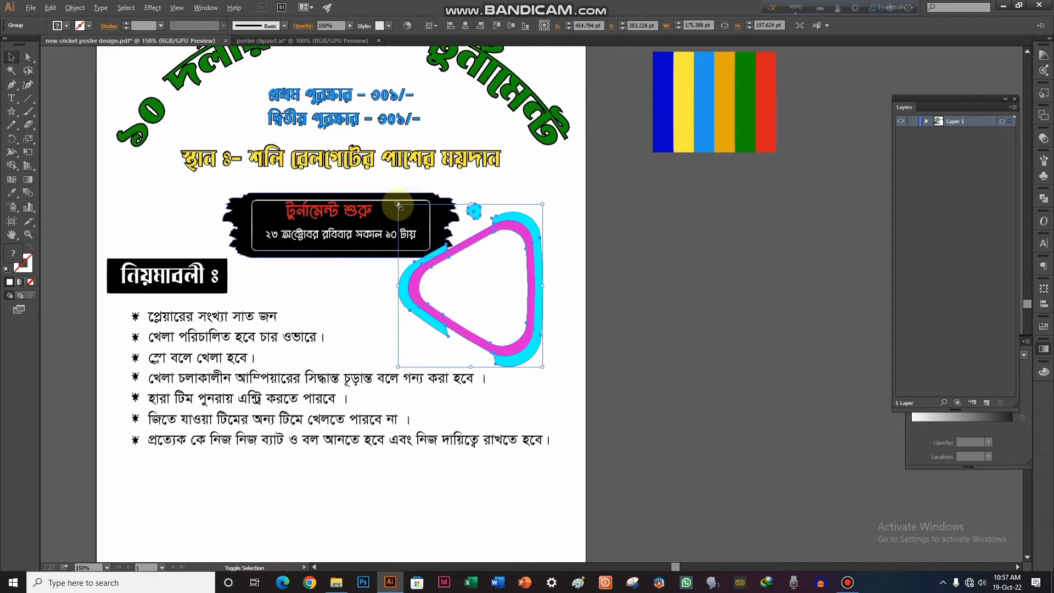
Shrink the triangle frame to about 125 by 141 pt and place it near the artboard's right edge, beside the banner.
drag(398, 204, 419, 223)
drag(493, 300, 527, 295)
click(607, 264)
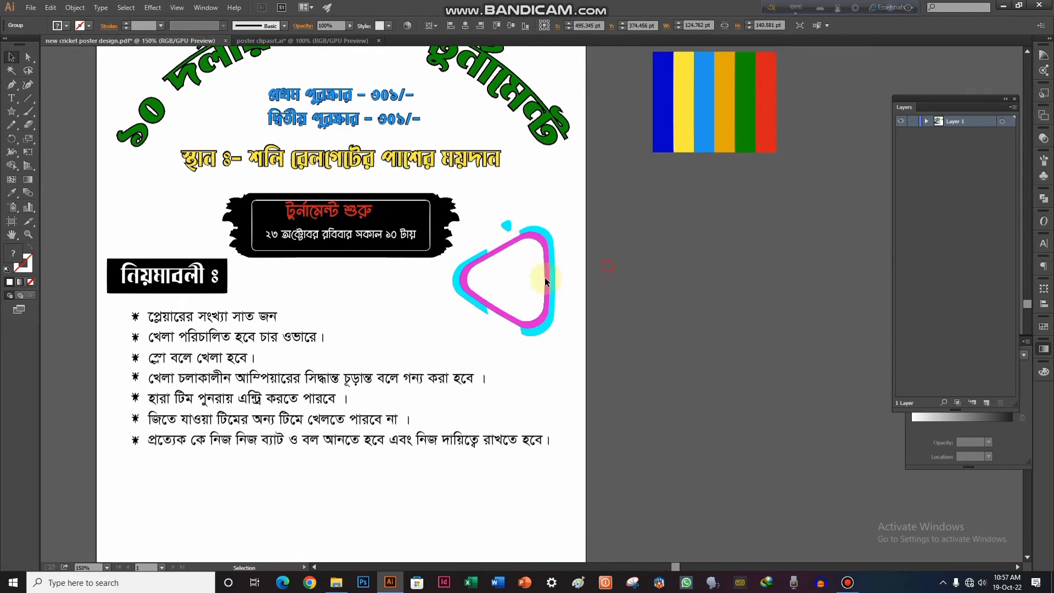
Add a separate text line reading "এন্ট্রি ফি" in the empty space below the brush banner.
scroll(480, 264, up, 1)
drag(472, 252, 432, 200)
click(12, 99)
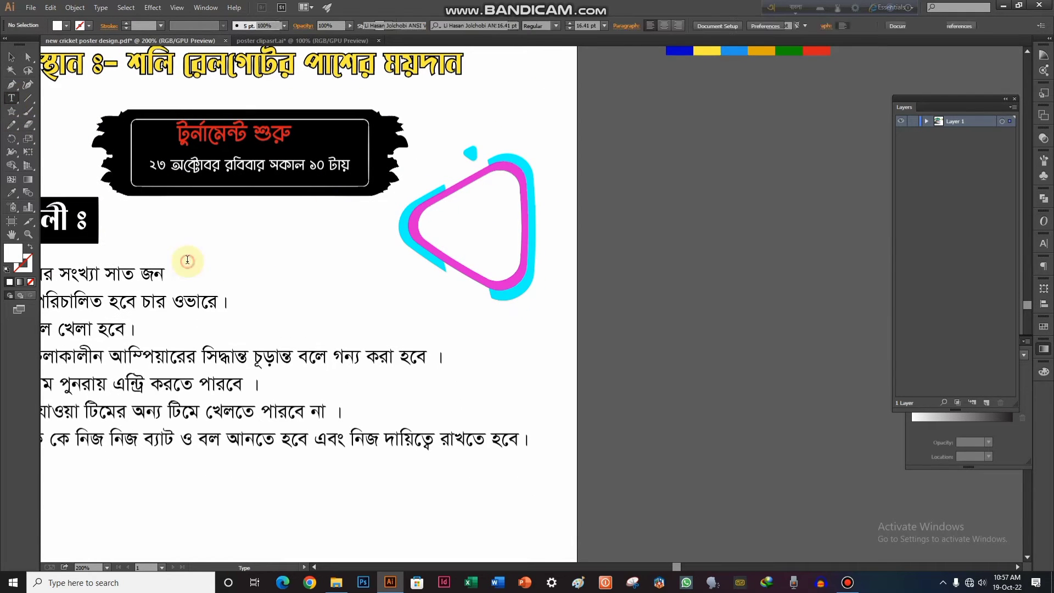
click(188, 258)
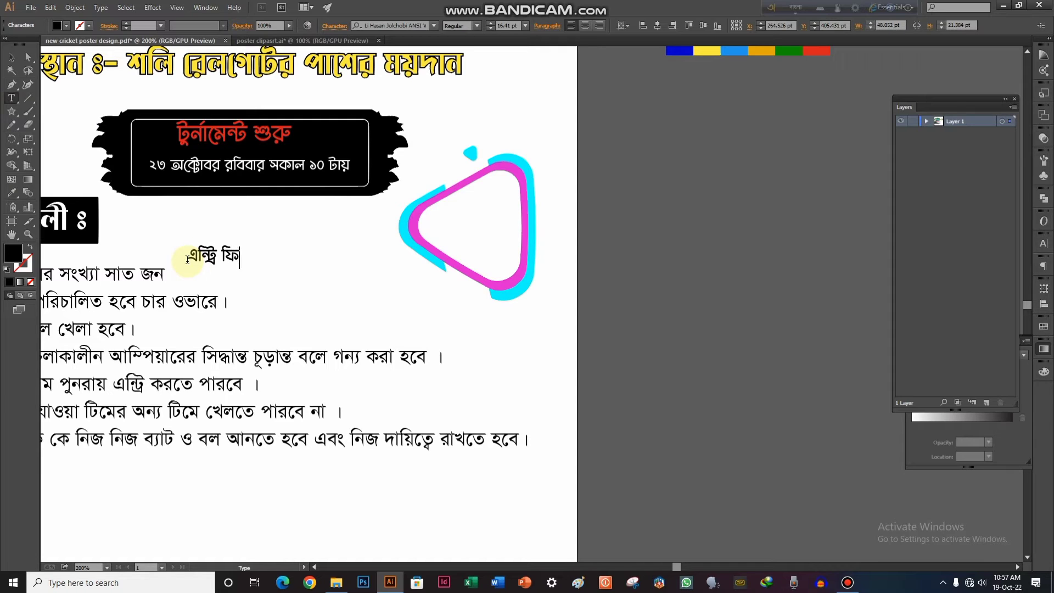
text(এন্ট্রি ফি)
click(11, 57)
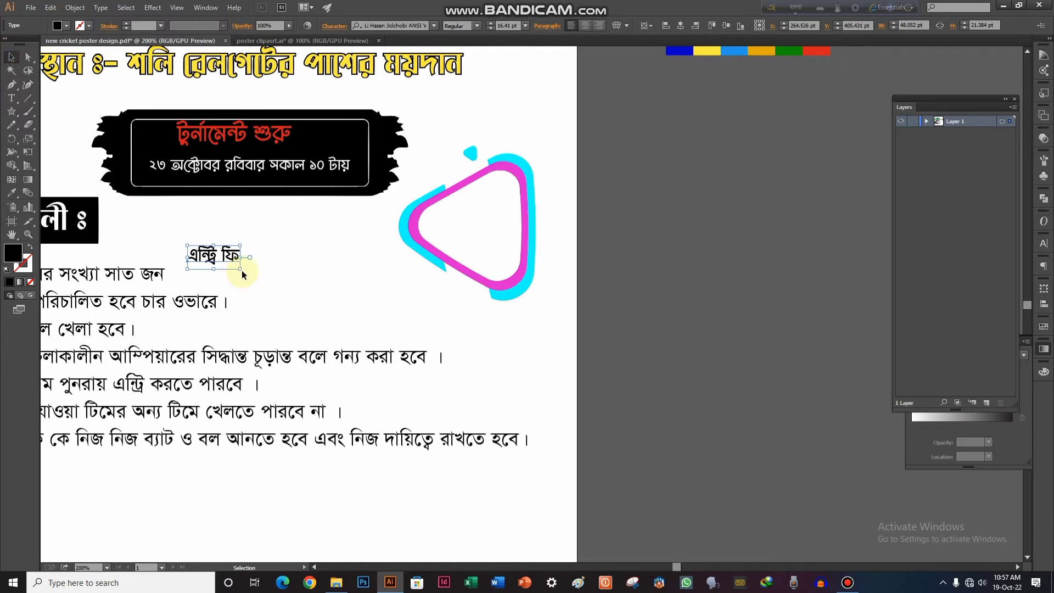
Place the "এন্ট্রি ফি" text inside the triangle frame, slightly enlarged and tilted parallel to the frame's upper slanted edge.
drag(245, 271, 477, 174)
key(ctrl+equal)
key(ctrl+equal)
key(ctrl+equal)
key(ctrl+equal)
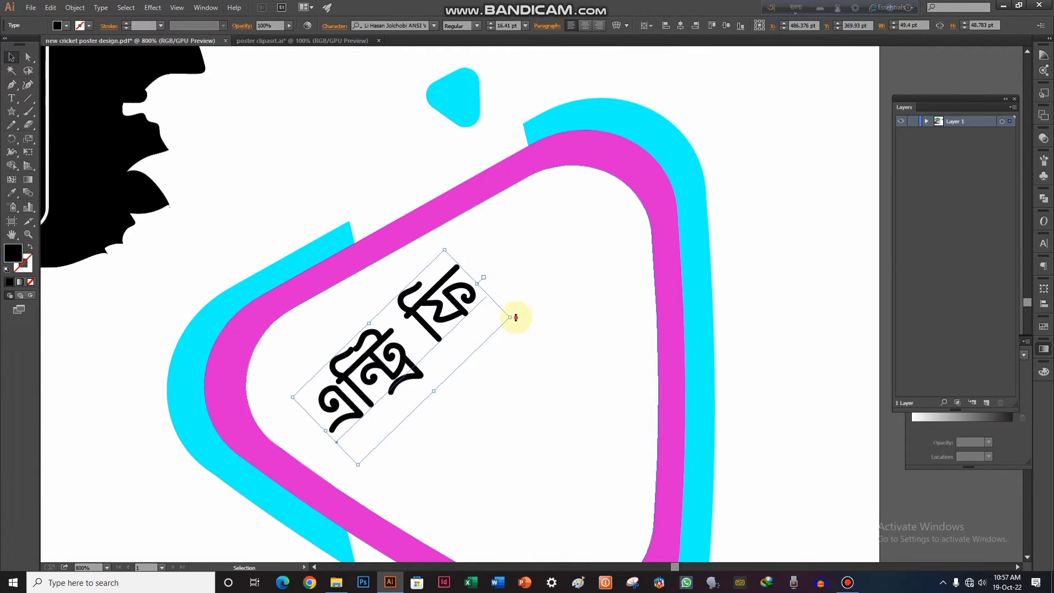
drag(515, 317, 518, 343)
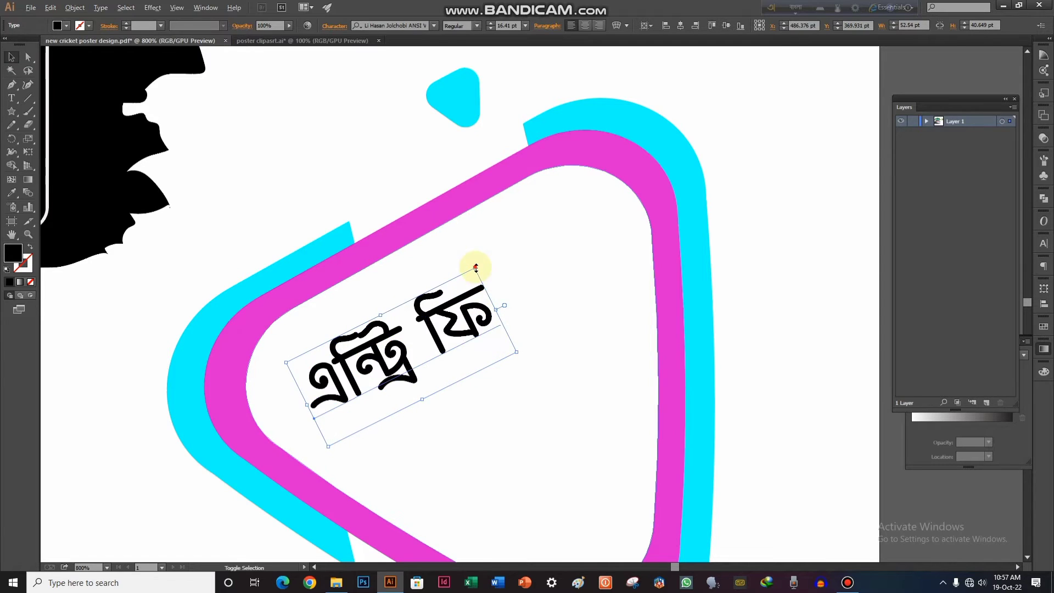
drag(475, 268, 518, 228)
drag(499, 312, 572, 308)
drag(560, 266, 538, 276)
scroll(538, 276, down, 3)
drag(601, 273, 584, 208)
key(ctrl+z)
Add the text "১০১/–", enlarge it to about 24.5 pt and place it tilted beneath "এন্ট্রি ফি" in the triangle frame.
click(601, 221)
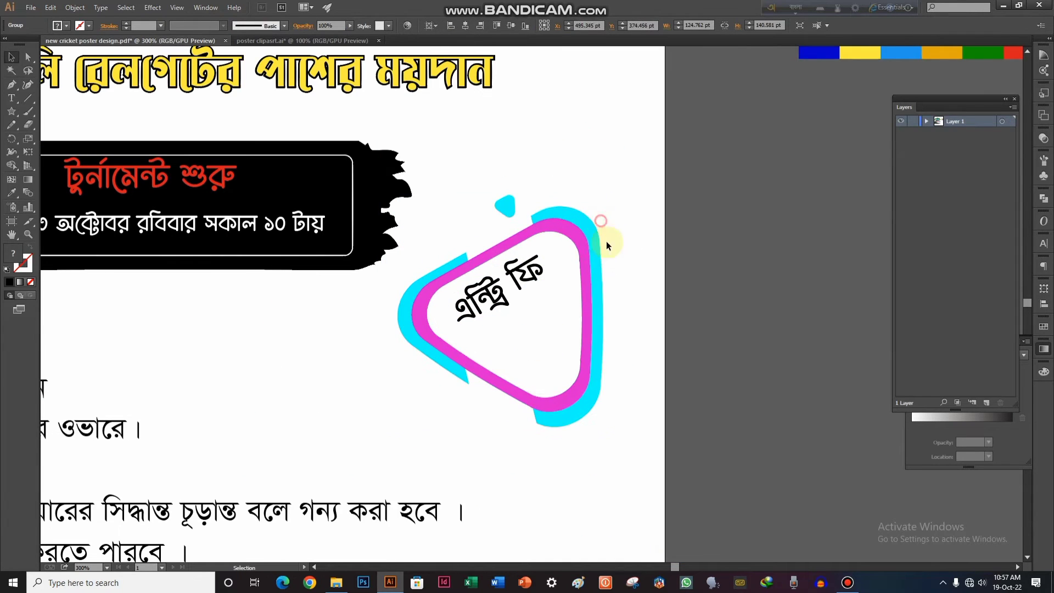
drag(623, 278, 623, 154)
click(11, 98)
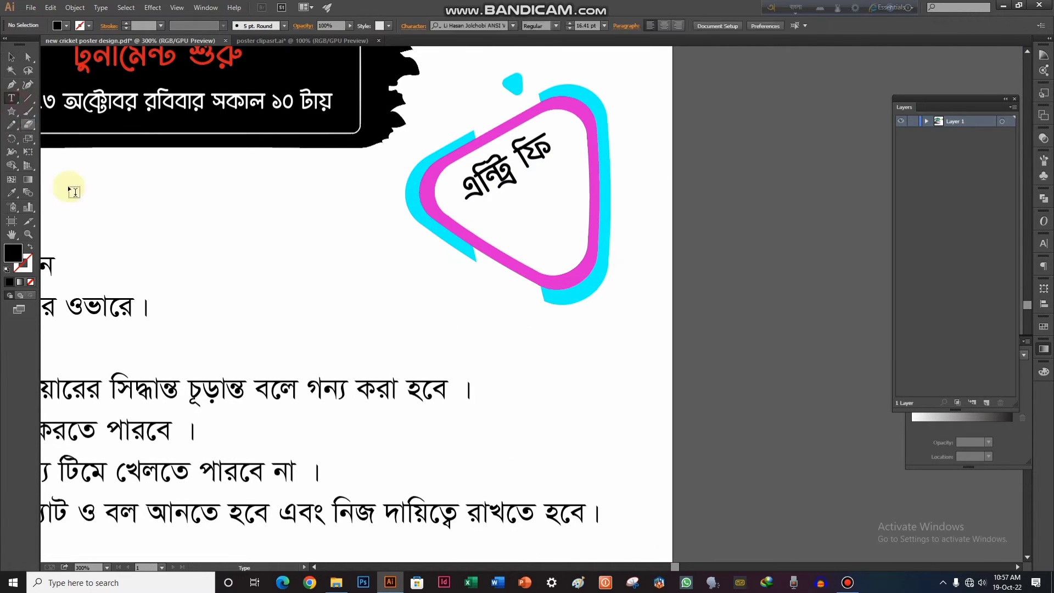
click(180, 270)
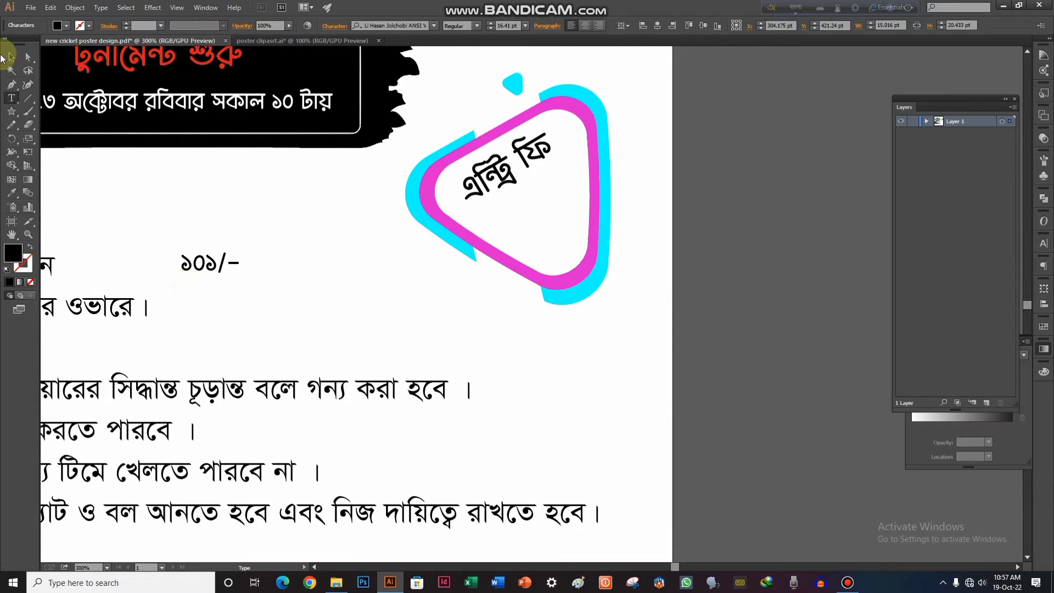
click(9, 56)
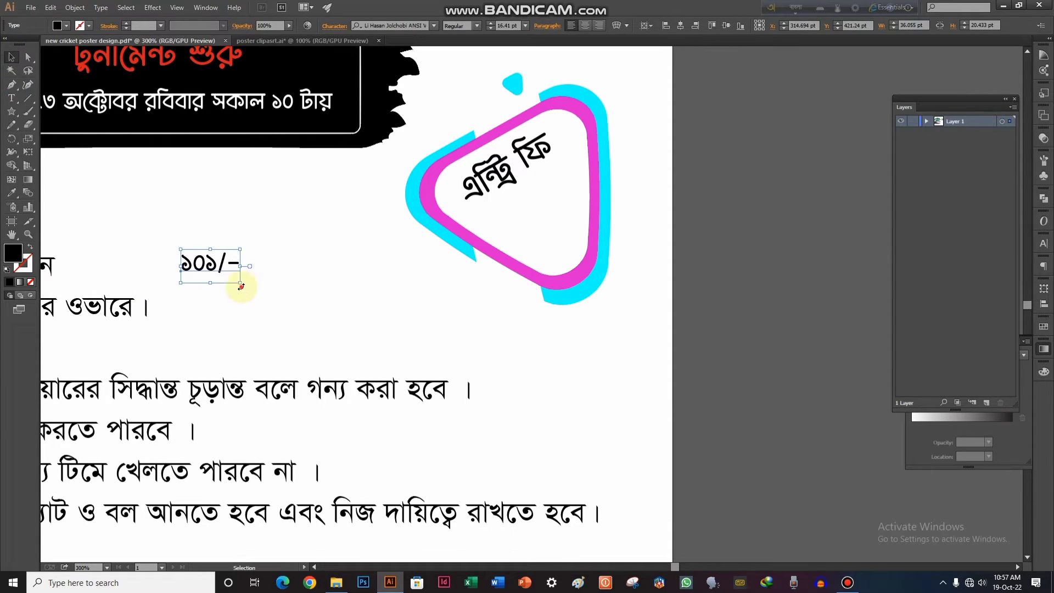
drag(242, 282, 572, 193)
click(675, 169)
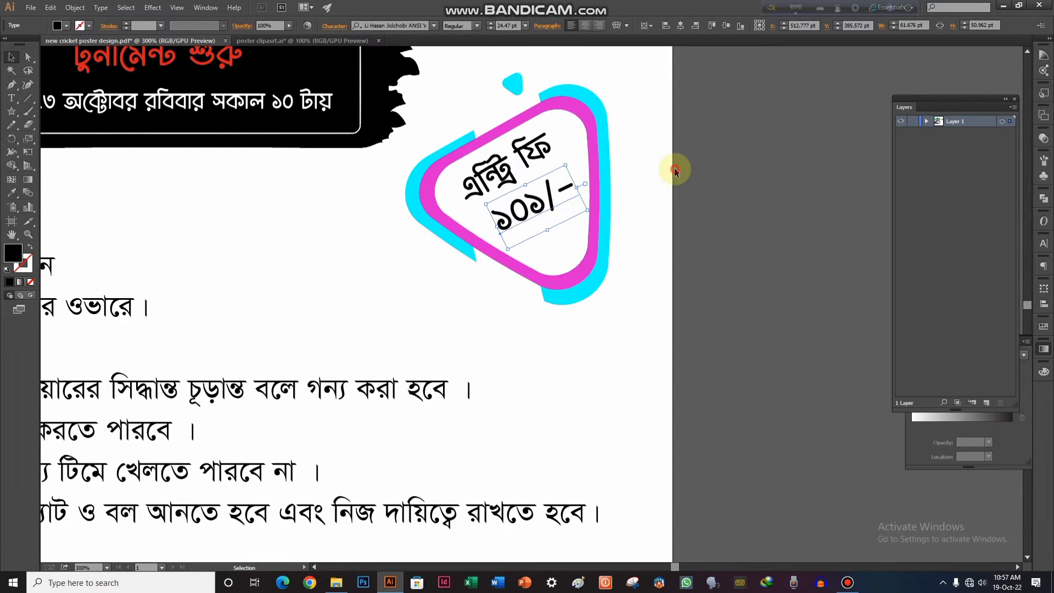
Look over the whole poster, checking the arched title, prize and venue lines, banner and entry-fee frame.
key(ctrl+0)
scroll(652, 188, up, 2)
scroll(489, 212, up, 1)
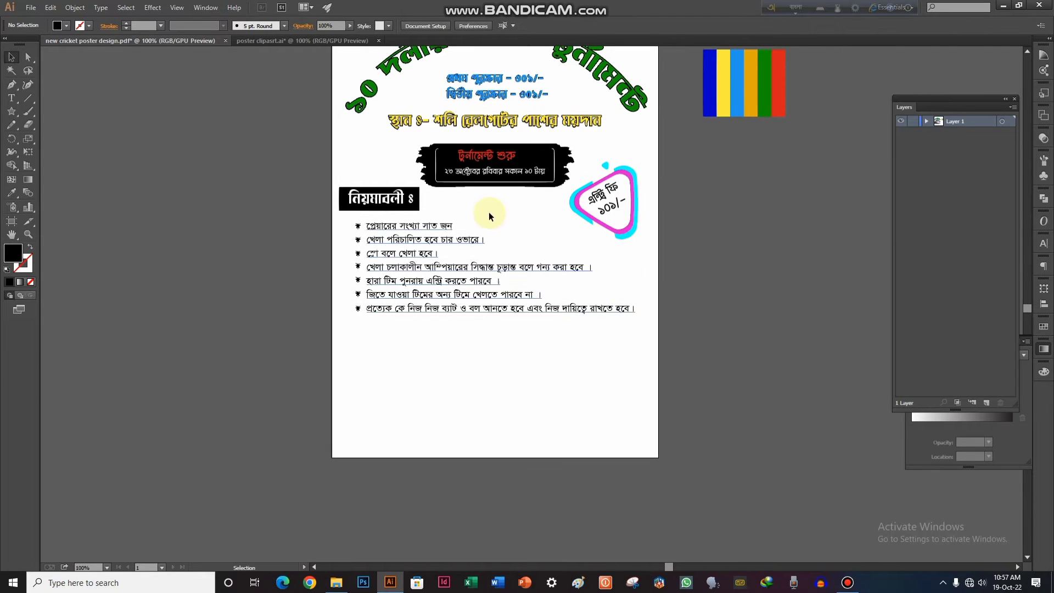
scroll(399, 206, up, 1)
scroll(400, 206, up, 2)
scroll(400, 206, down, 1)
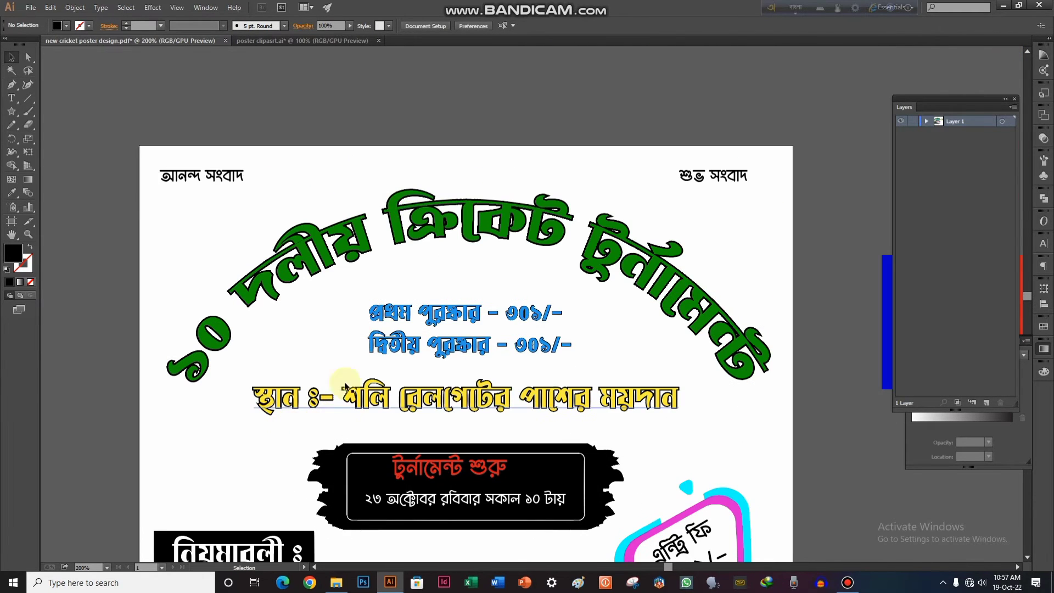
scroll(417, 187, down, 1)
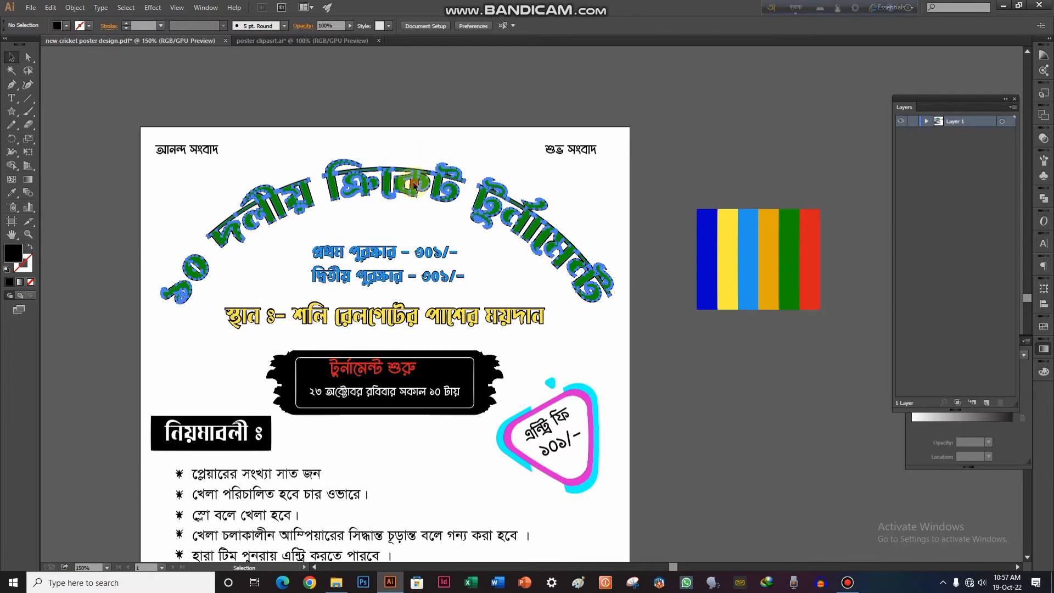
double_click(423, 179)
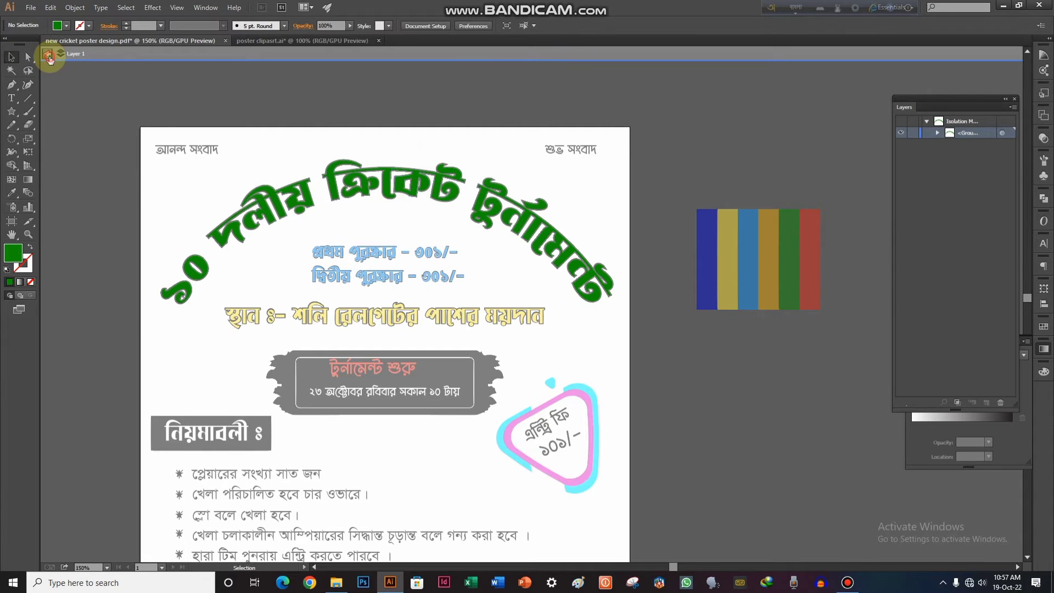
double_click(75, 80)
drag(346, 190, 372, 209)
click(391, 152)
scroll(390, 152, down, 3)
drag(240, 81, 209, 121)
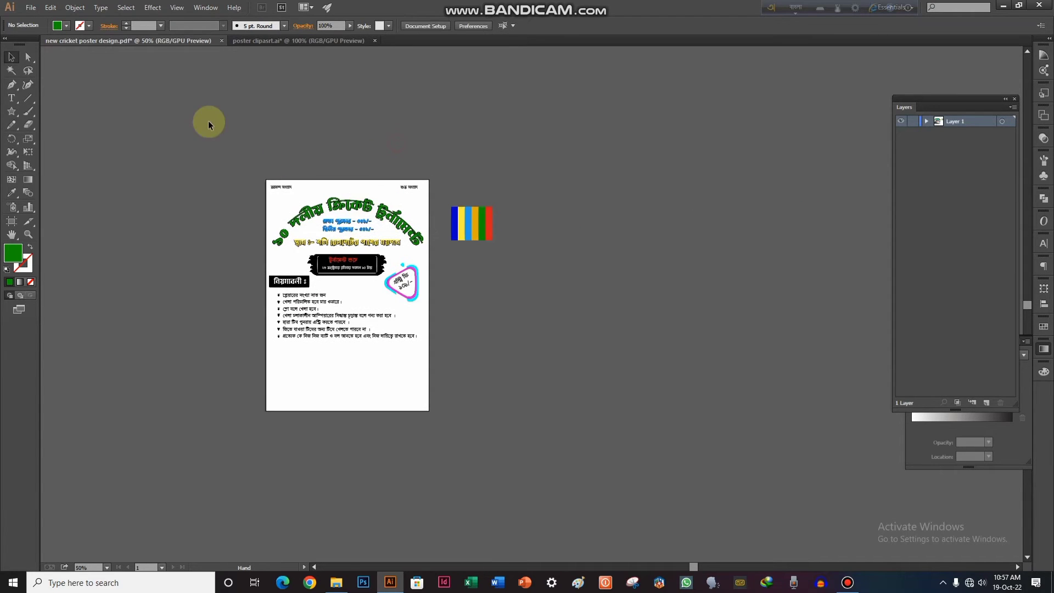
scroll(351, 211, up, 2)
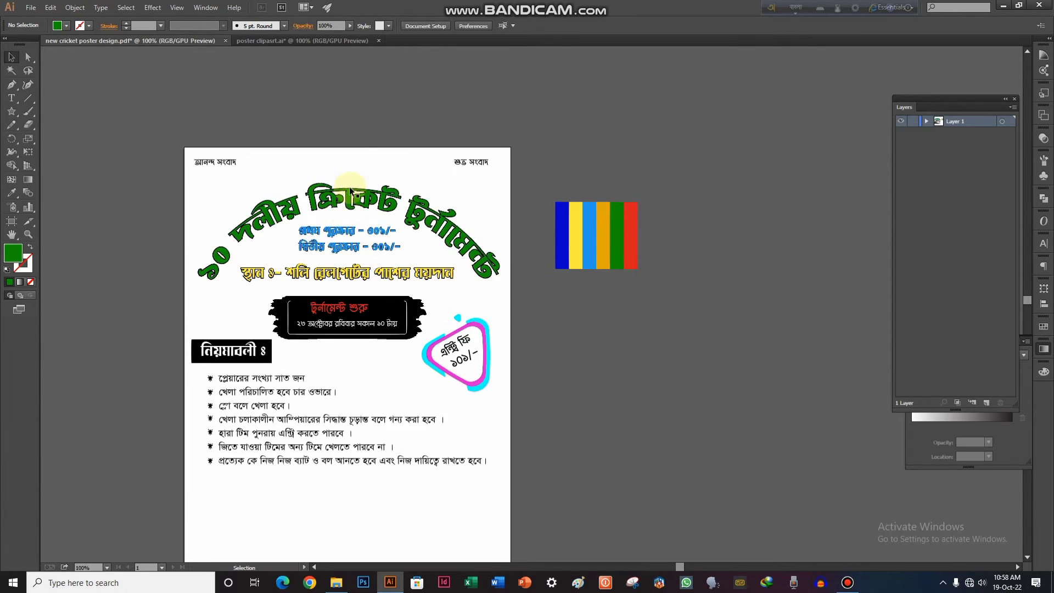
Bring the batsman splash image from poster clipasrt.ai into the poster's upper-left corner and scale it to about 152 pt square.
click(292, 44)
scroll(358, 163, up, 3)
drag(360, 225, 233, 172)
drag(388, 262, 221, 235)
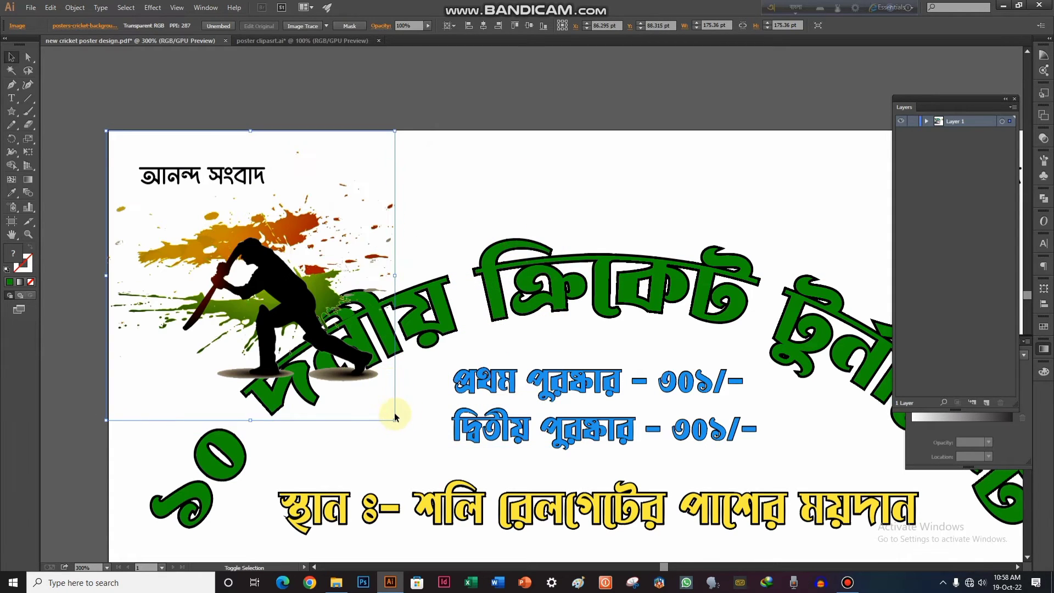
drag(394, 416, 356, 382)
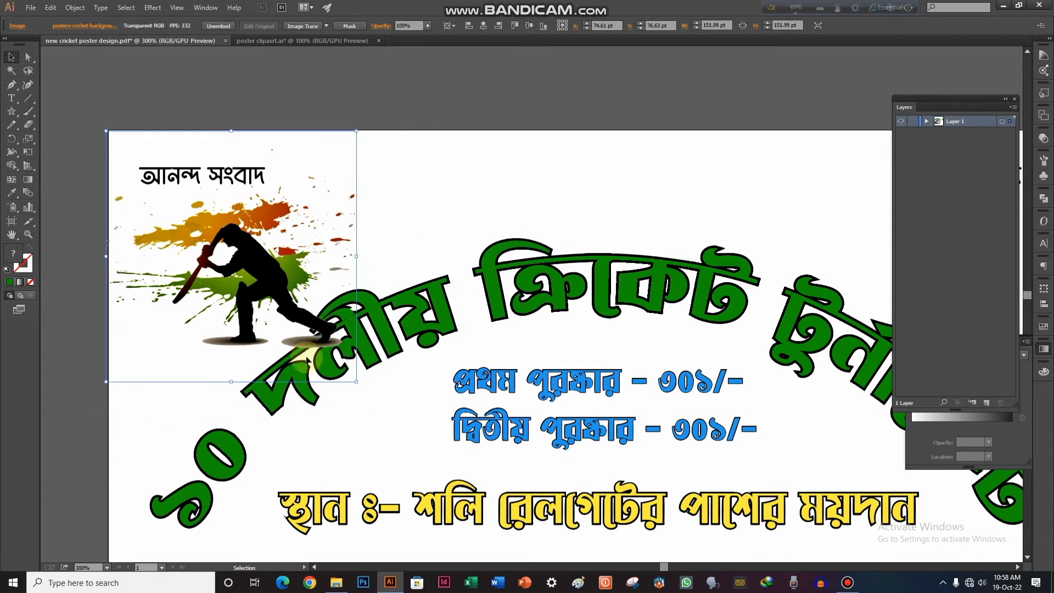
Reflect the batsman image across the vertical axis so the bat points towards the title.
right_click(231, 243)
mouse_move(274, 297)
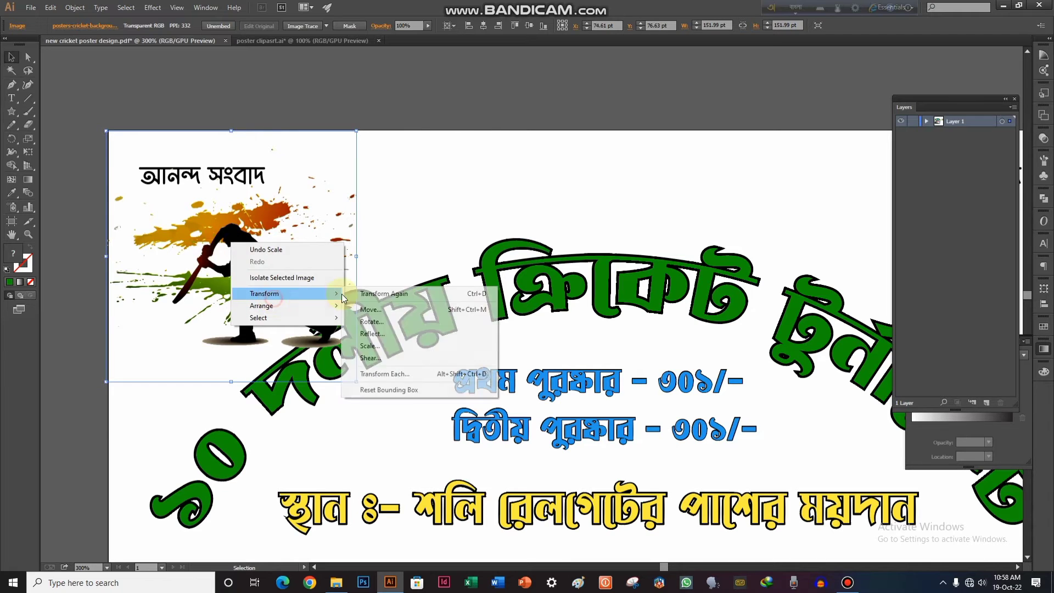
click(371, 333)
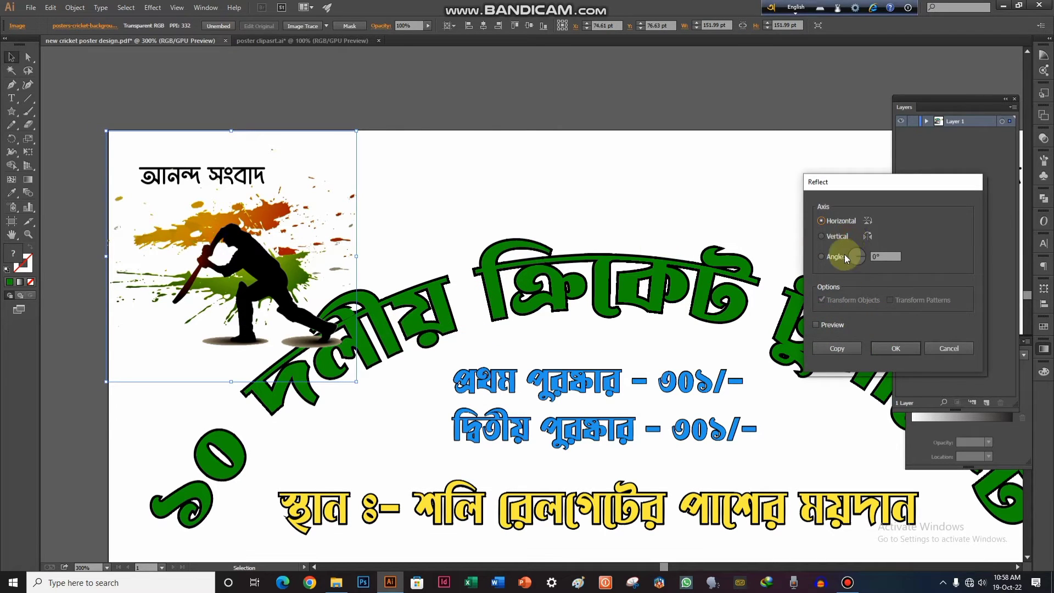
click(826, 236)
click(881, 348)
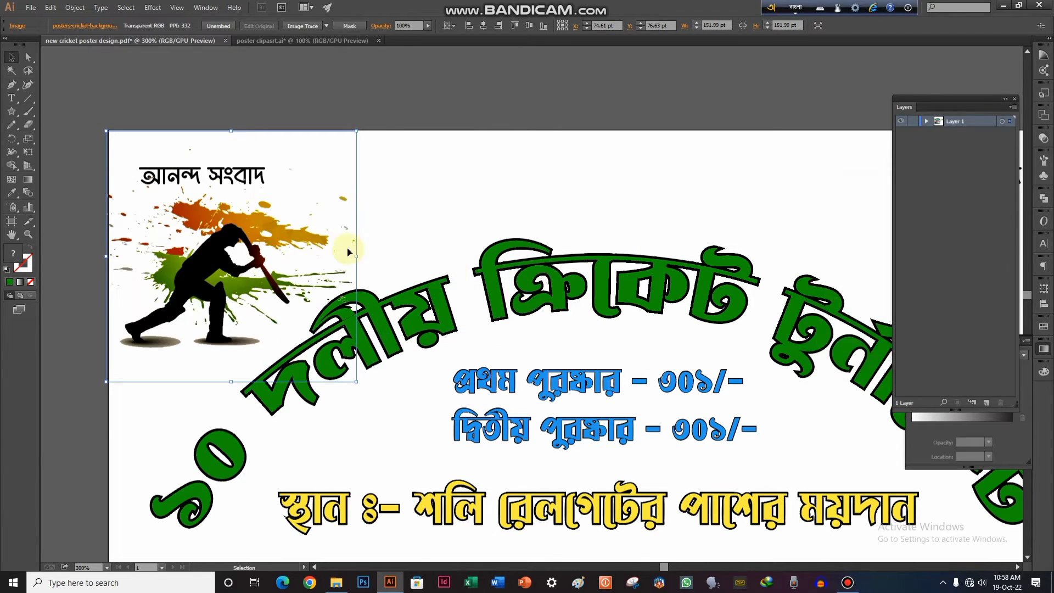
scroll(396, 204, down, 3)
drag(519, 202, 348, 198)
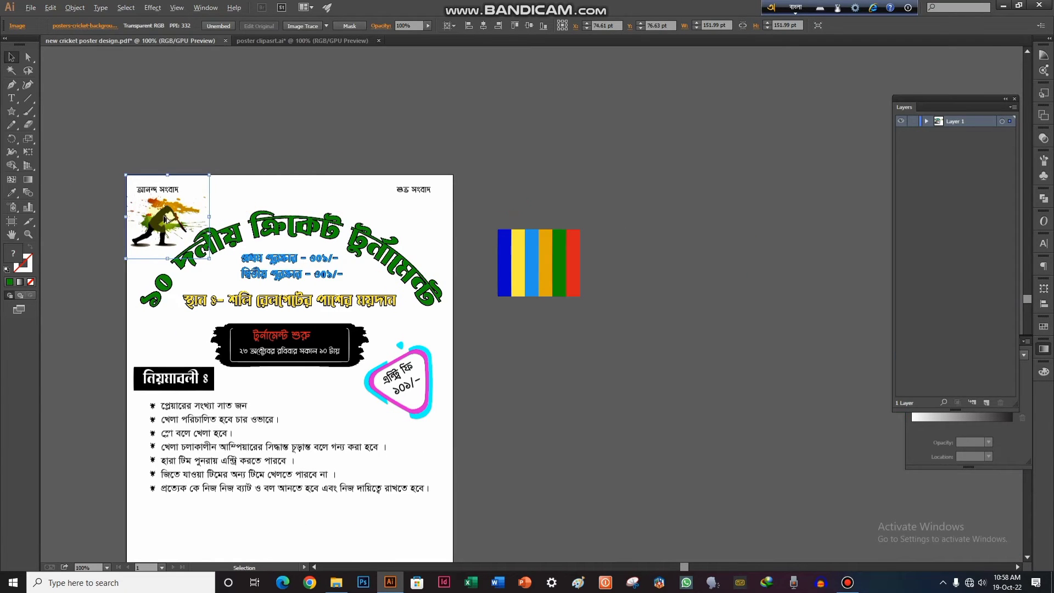
click(354, 205)
Duplicate the batsman image into the artboard's upper-right corner and reflect the copy across the vertical axis.
key(alt)
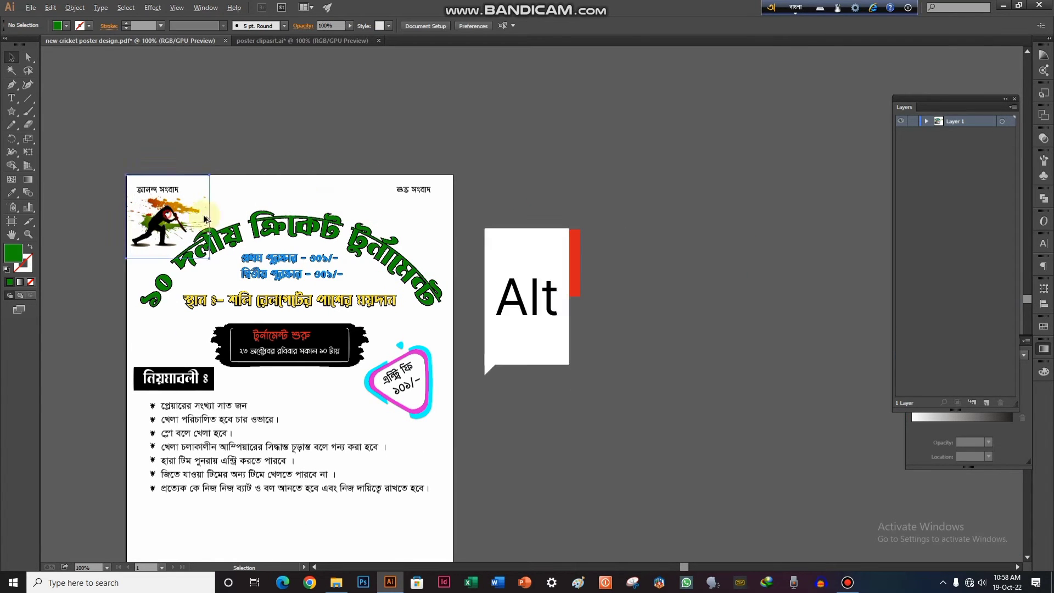
drag(204, 219, 447, 218)
scroll(411, 208, up, 2)
right_click(411, 208)
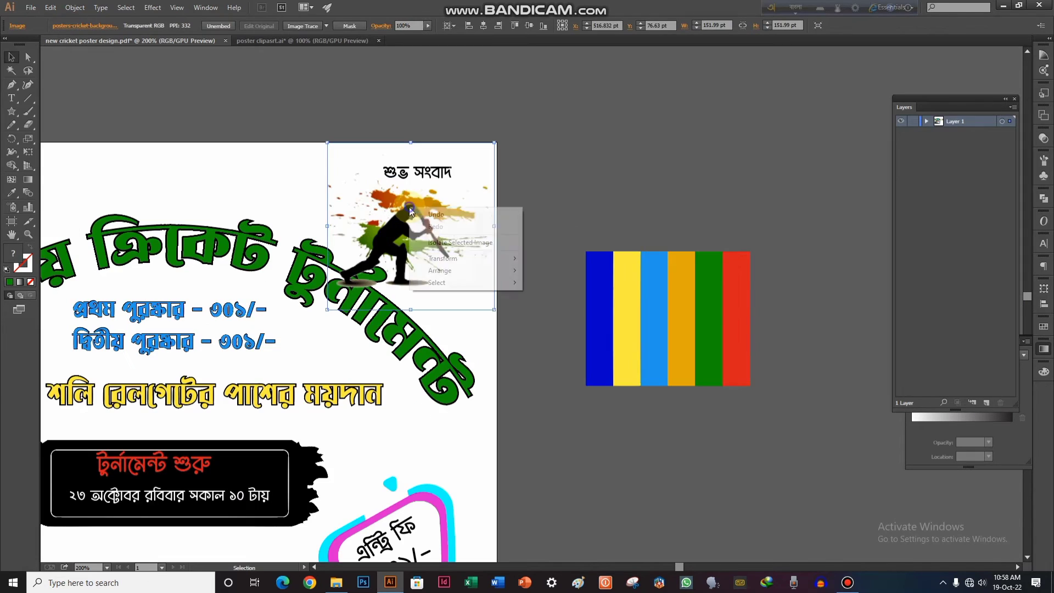
mouse_move(461, 257)
click(577, 298)
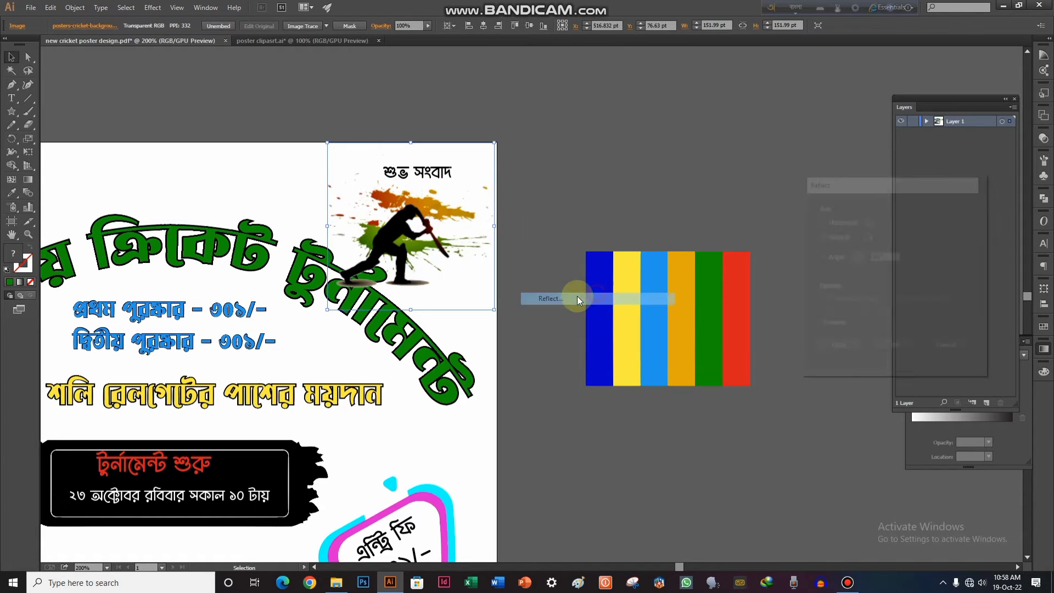
click(900, 348)
scroll(509, 212, up, 1)
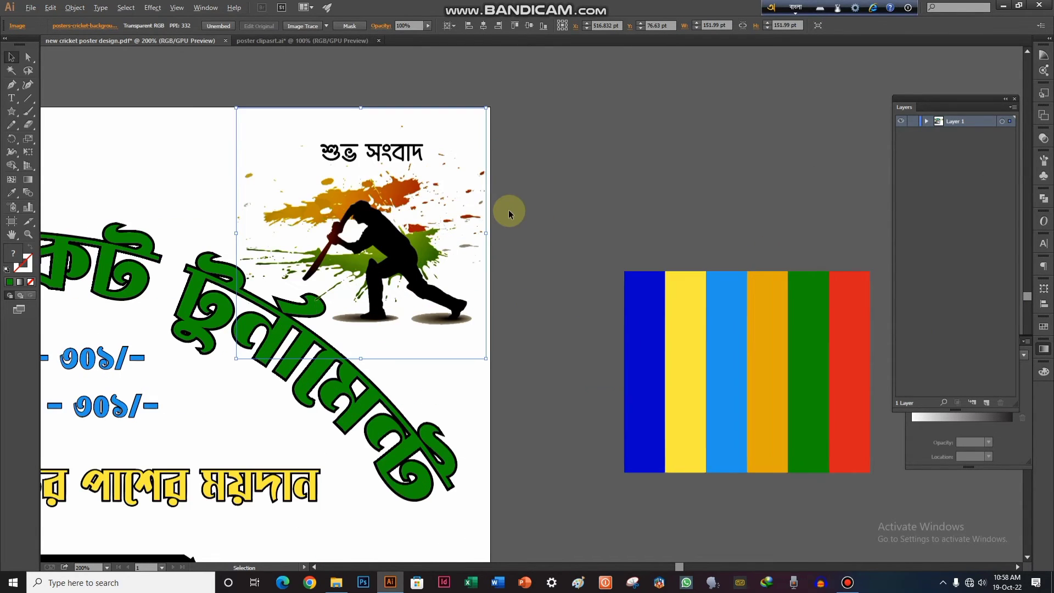
scroll(506, 207, down, 1)
scroll(543, 203, down, 3)
click(611, 184)
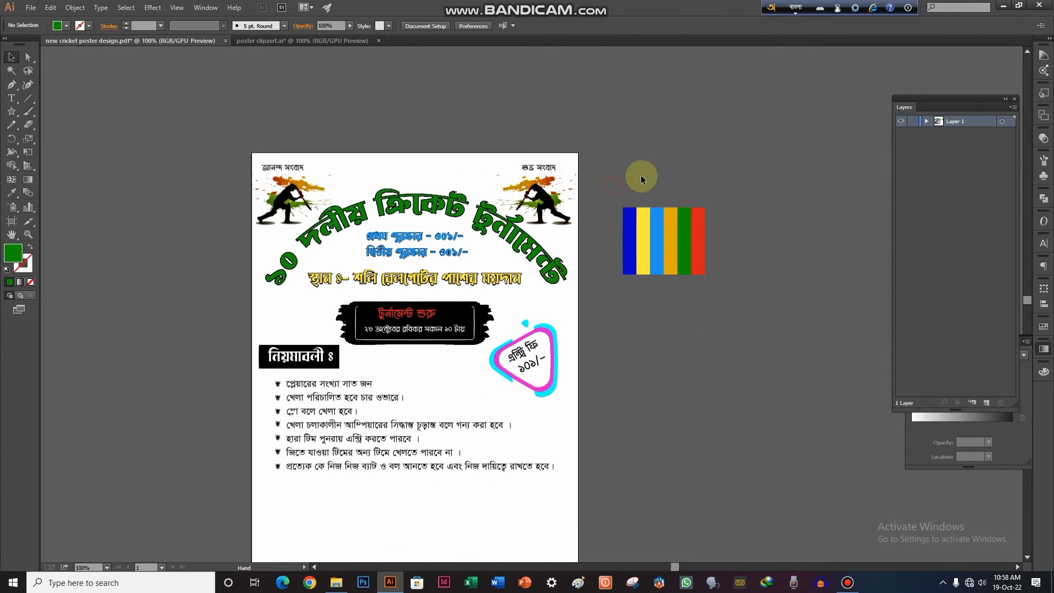
Move the brush banner together with its inner frame and text up by 6 pt.
scroll(626, 180, down, 1)
drag(625, 180, 583, 155)
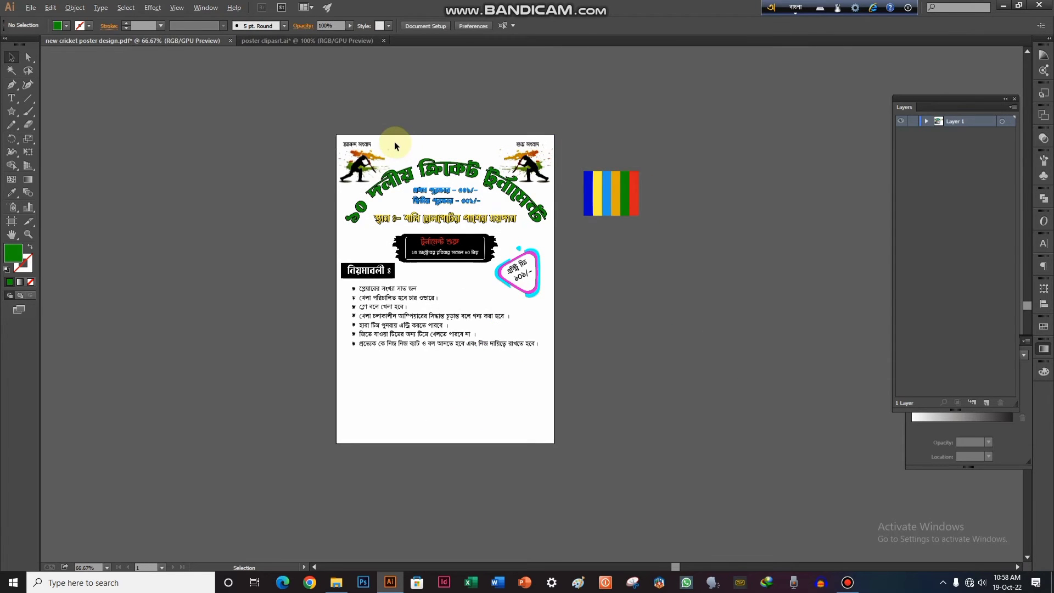
scroll(394, 142, up, 2)
drag(455, 233, 419, 136)
scroll(452, 232, up, 2)
drag(515, 274, 432, 148)
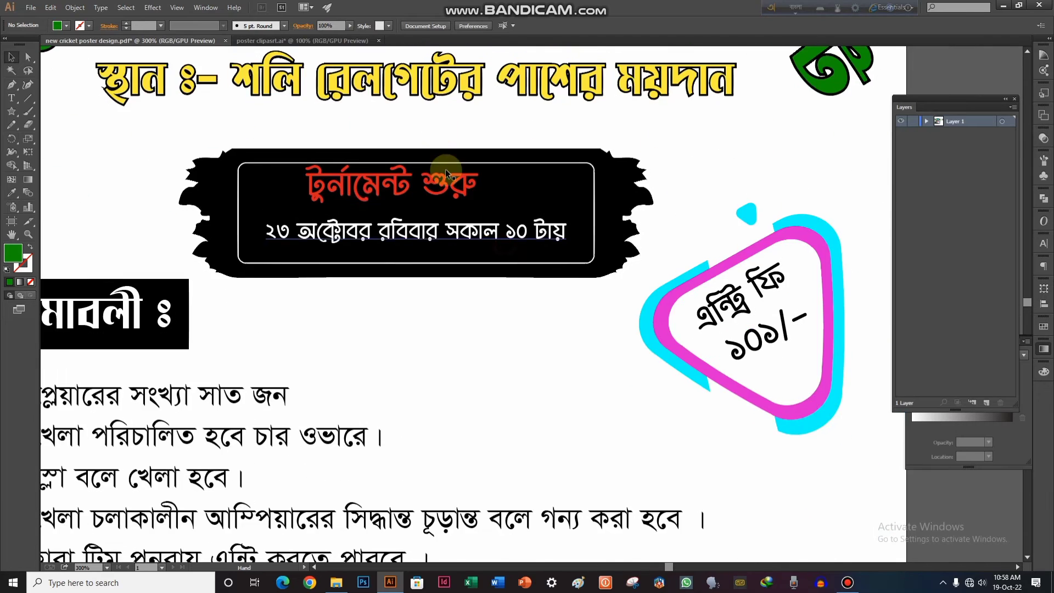
scroll(515, 164, down, 1)
click(449, 241)
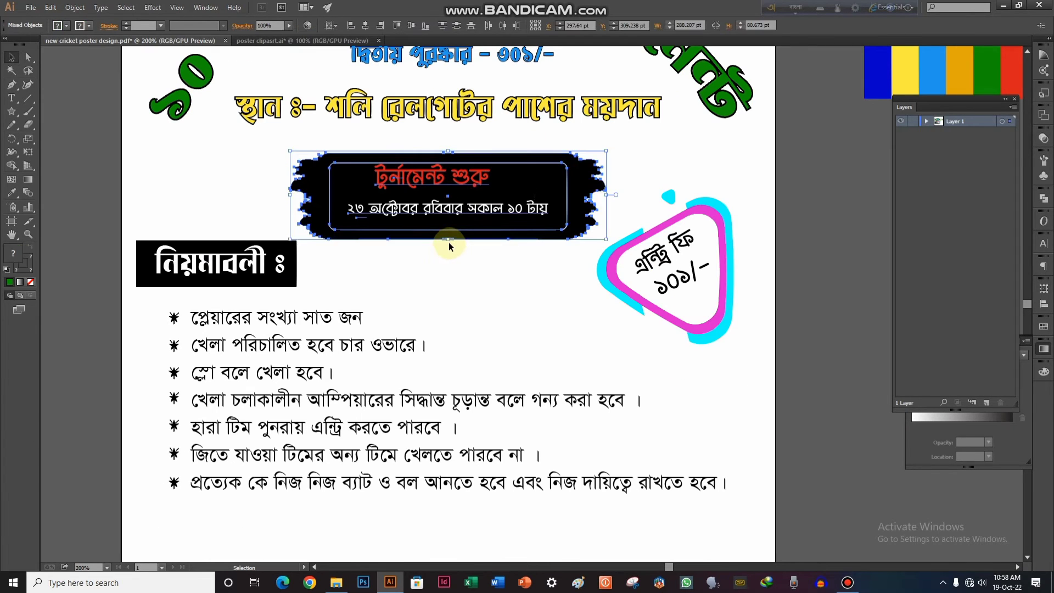
key(Up)
key(Up)
key(Up)
key(Up)
key(Up)
key(Up)
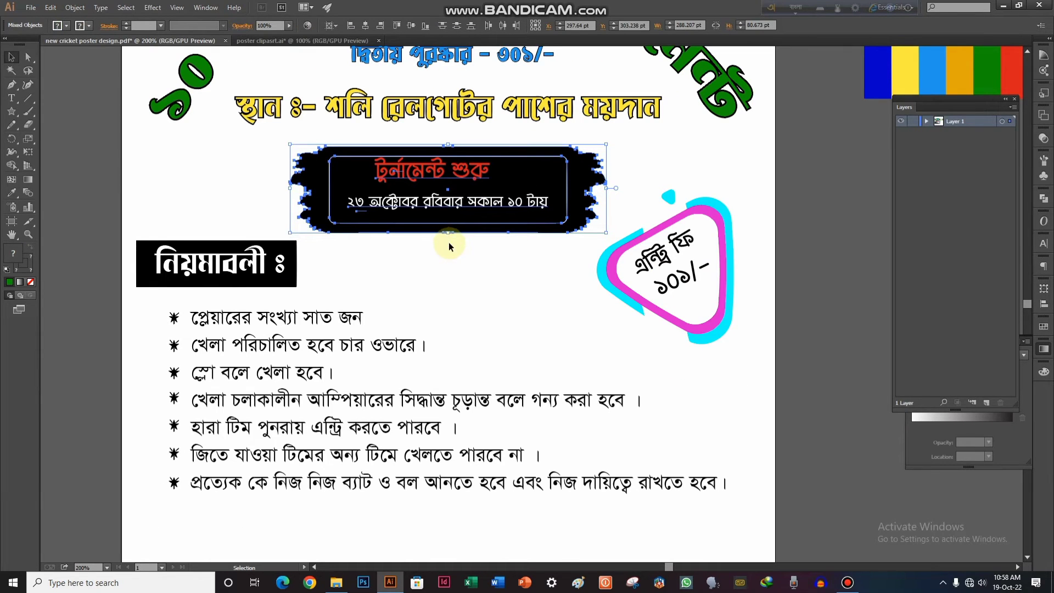
click(447, 285)
Add a note line reading "বিঃ দ্রঃ– বাকি নিয়মগুলি খেলার মাঠে বুঝিয়ে দেওয়া হবে।" below the rules list.
scroll(493, 263, down, 2)
scroll(433, 207, down, 1)
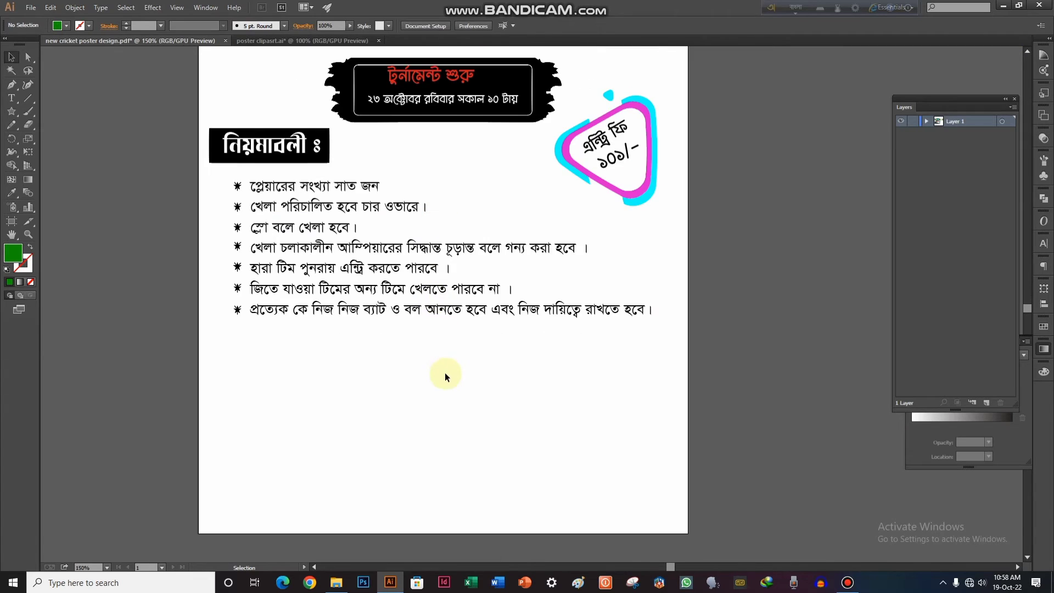
drag(436, 351, 458, 338)
click(417, 322)
click(13, 100)
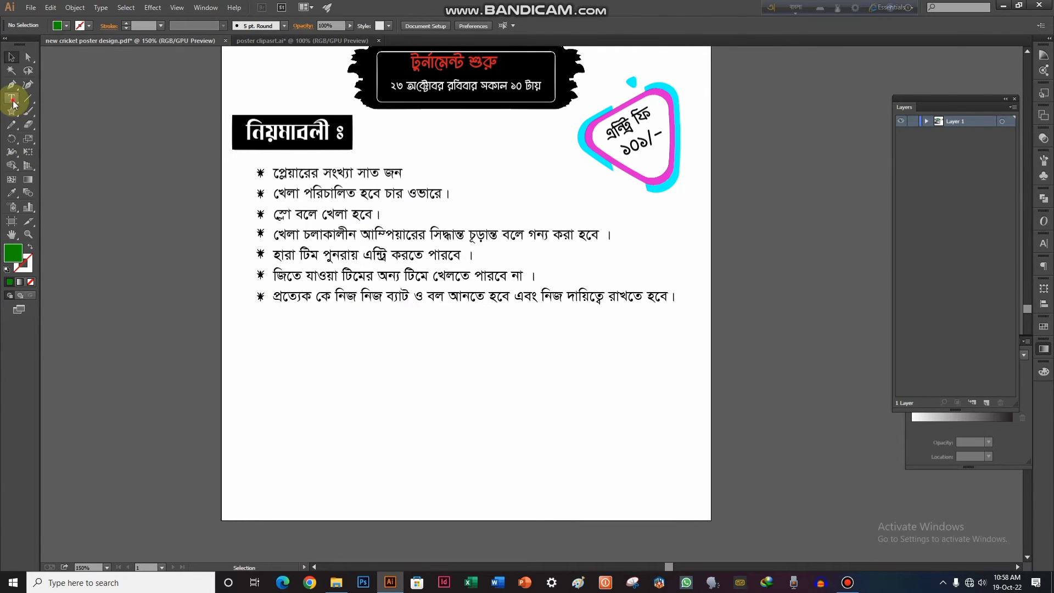
click(300, 367)
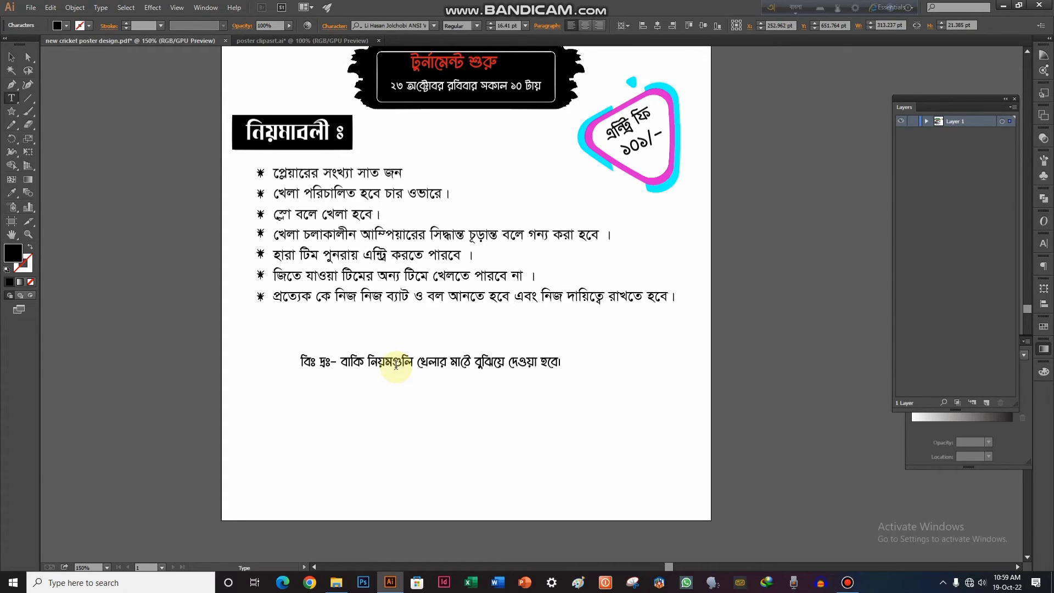
click(11, 57)
Set the note line's font to Li Alinur Subas ANSI V2 and move it up close beneath the last rule.
drag(494, 320, 284, 501)
drag(283, 547, 279, 522)
click(433, 26)
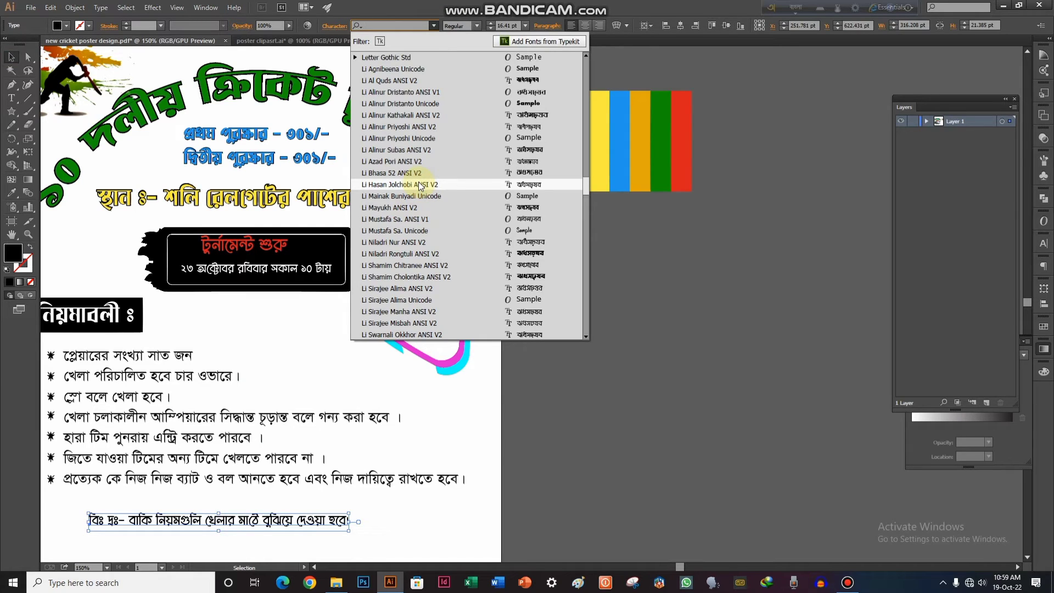
click(420, 149)
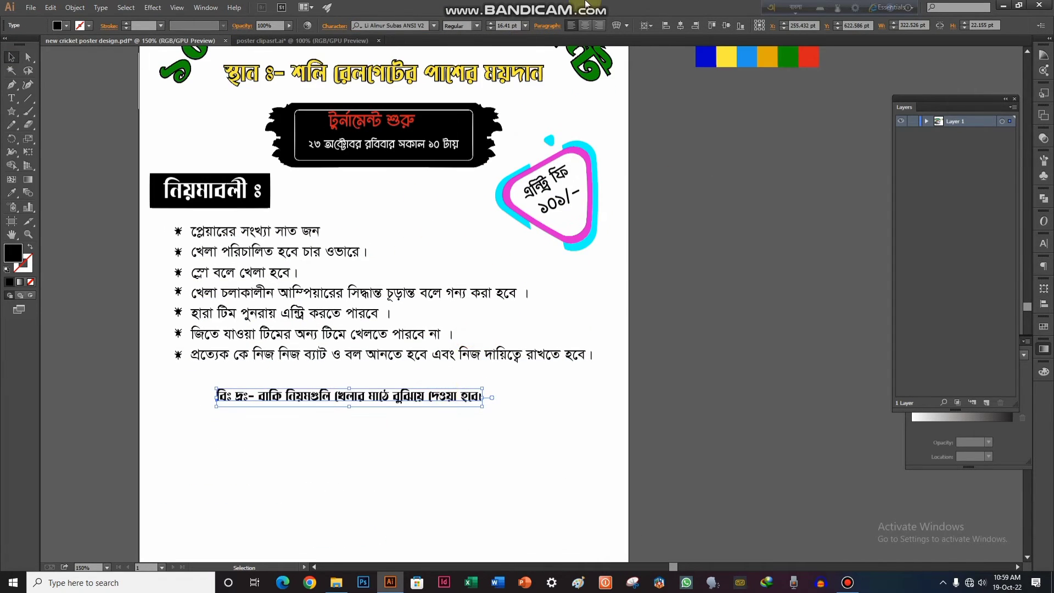
drag(351, 397, 386, 376)
drag(577, 299, 474, 364)
Recolor the note line by sampling the dark blue swatch beside the artboard.
click(236, 449)
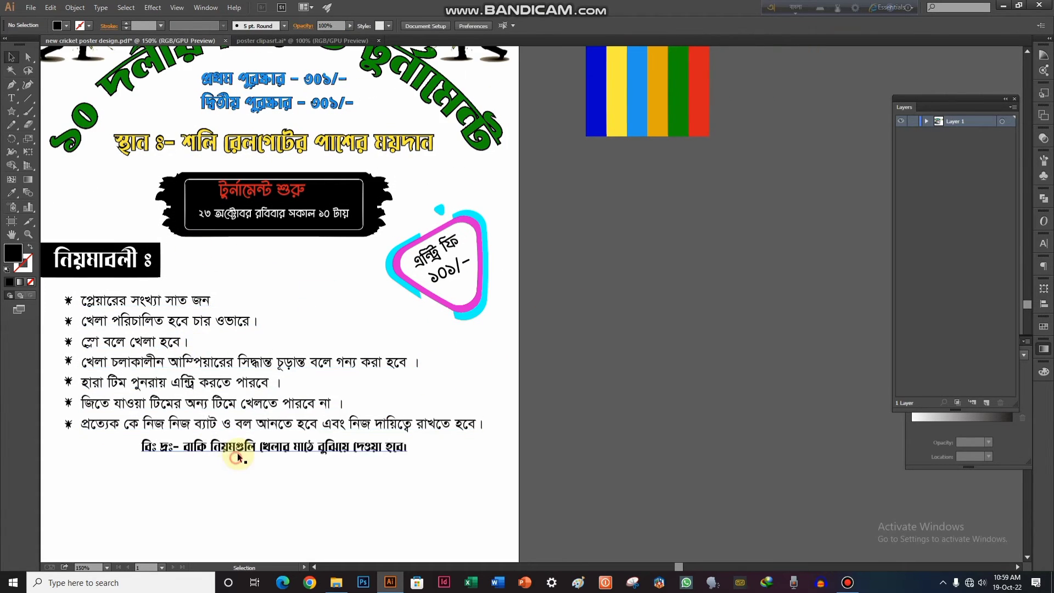
click(12, 197)
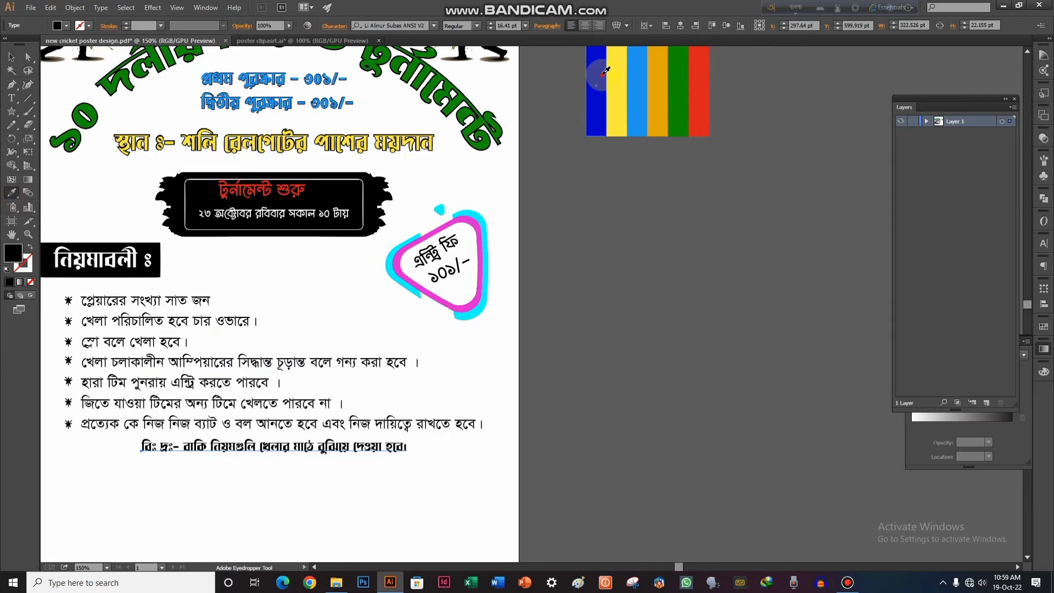
click(590, 76)
click(11, 57)
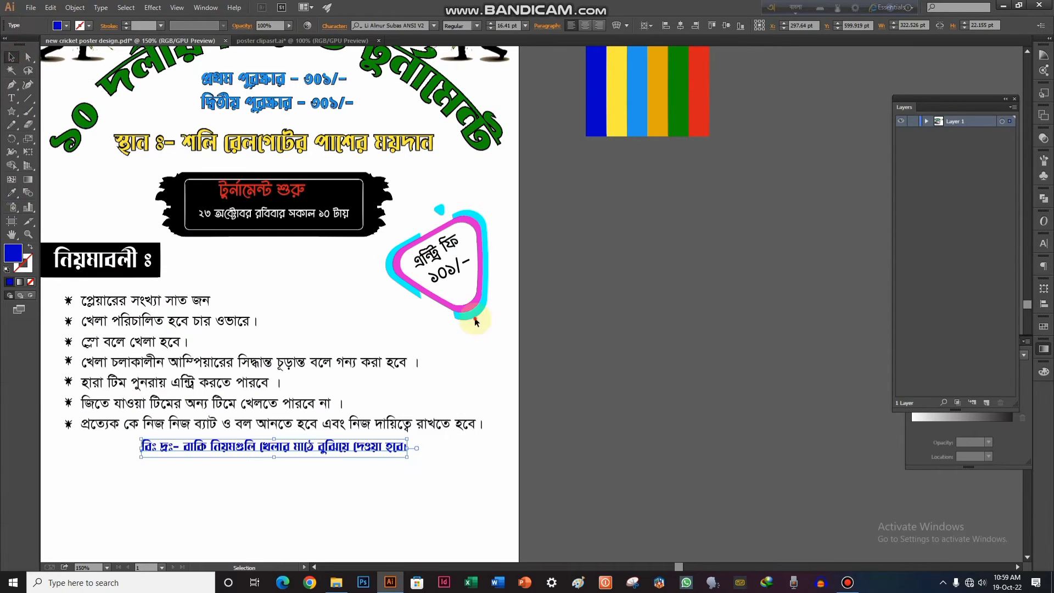
click(474, 317)
scroll(560, 306, down, 3)
click(589, 303)
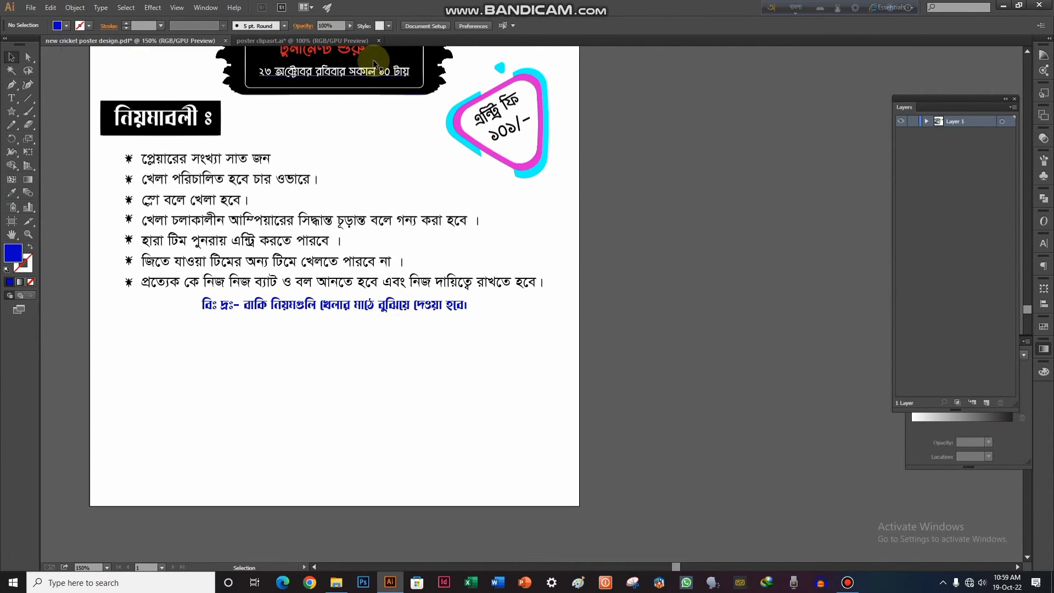
Copy the gold ornamental divider from poster clipasrt.ai into the poster and center it horizontally on the artboard.
click(302, 41)
click(540, 446)
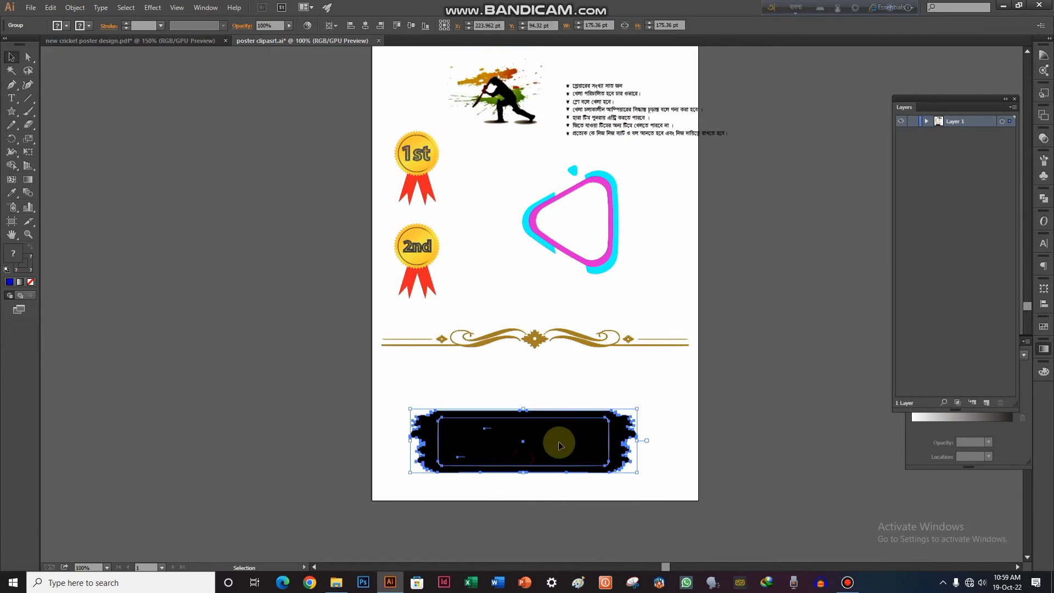
click(604, 336)
drag(226, 117, 428, 264)
click(715, 357)
click(683, 379)
drag(660, 344, 388, 378)
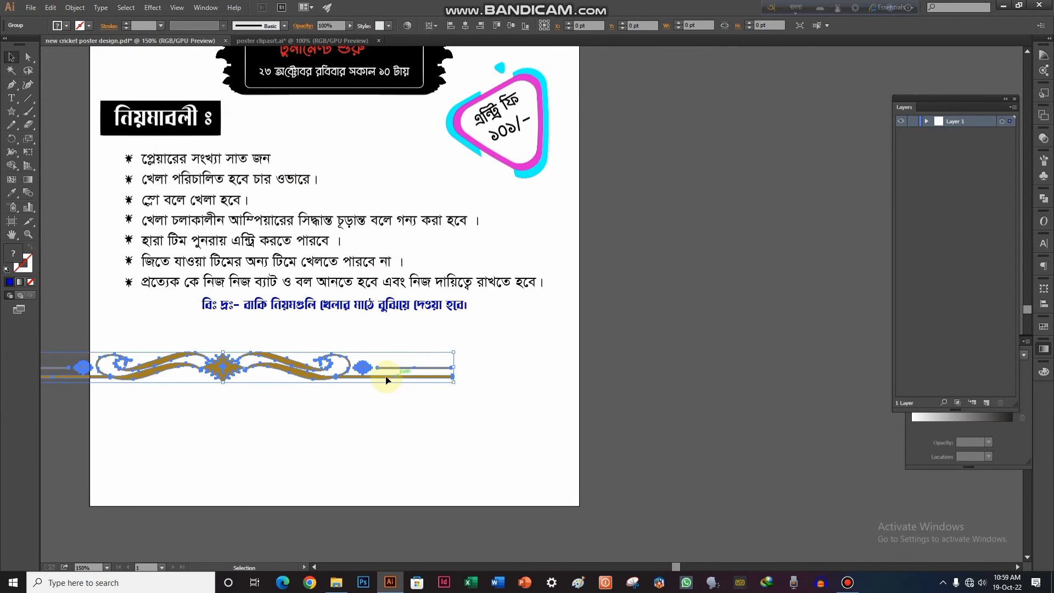
key(ctrl+minus)
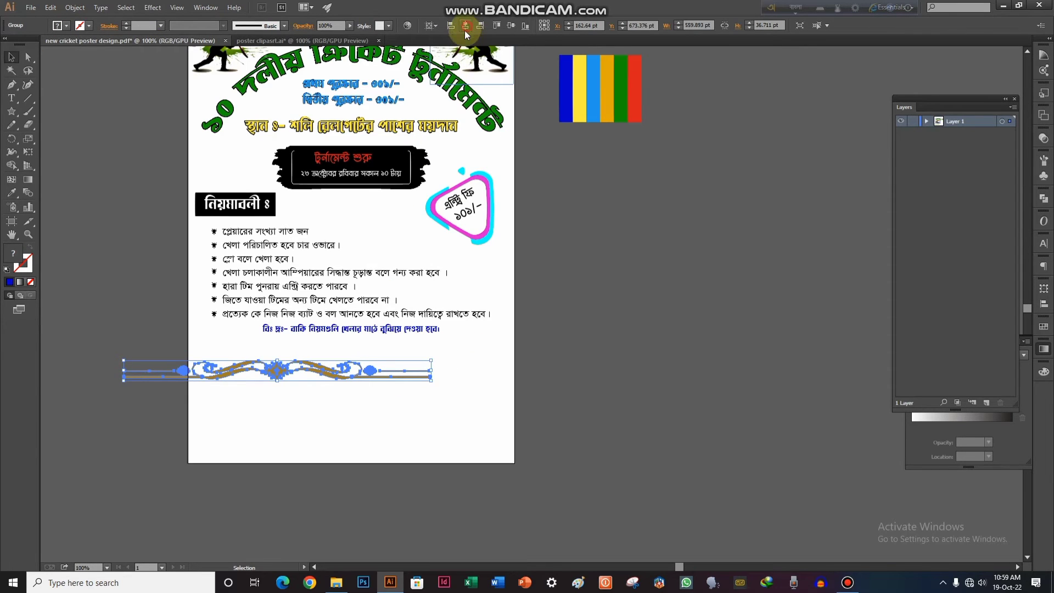
click(465, 27)
Move the gold divider straight up by about 21 pt, closer to the note line.
scroll(449, 394, up, 1)
drag(428, 412, 526, 359)
scroll(394, 321, up, 2)
click(372, 395)
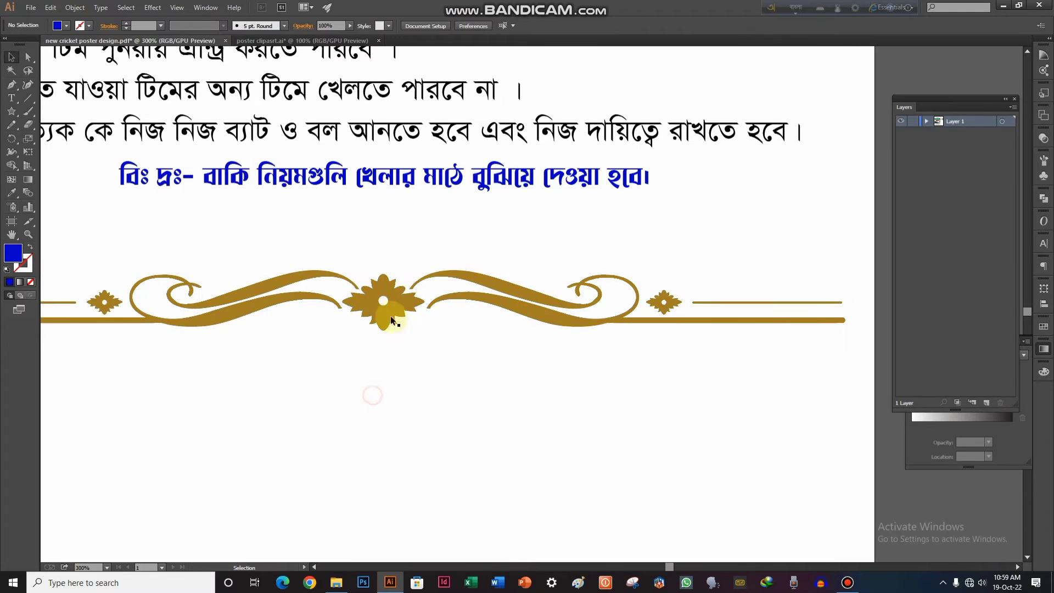
drag(403, 388, 482, 434)
drag(477, 368, 478, 335)
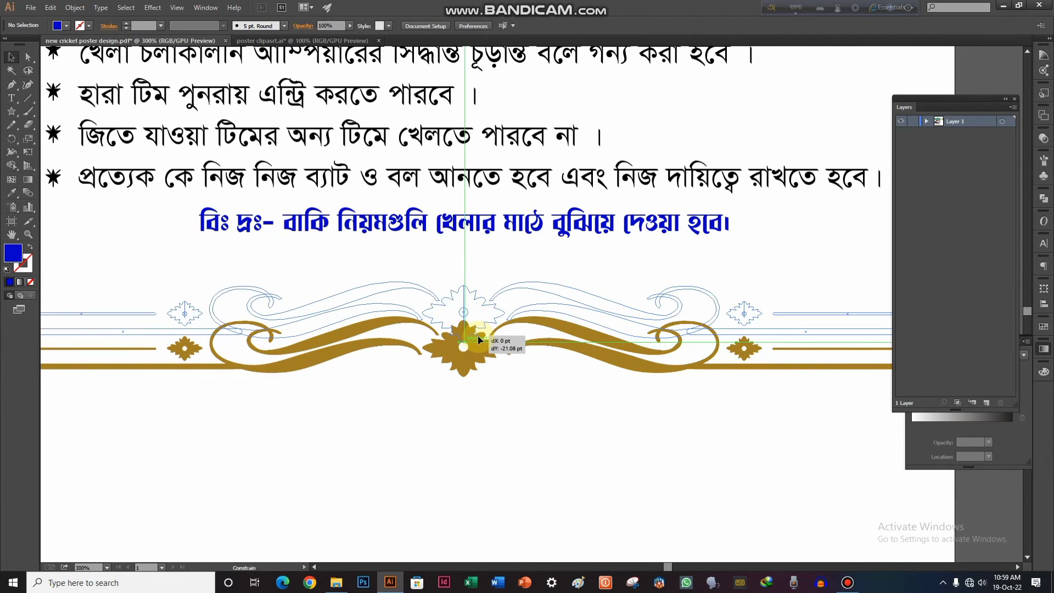
scroll(518, 383, down, 1)
scroll(512, 270, down, 1)
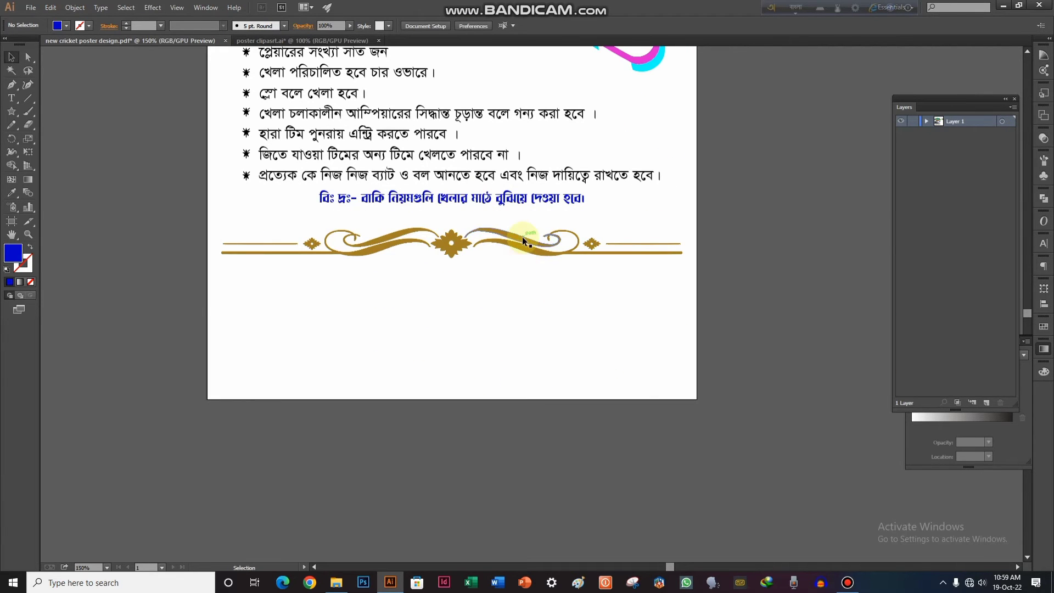
Duplicate the gold divider straight below the original and reflect the copy across the horizontal axis.
drag(522, 240, 522, 327)
right_click(513, 339)
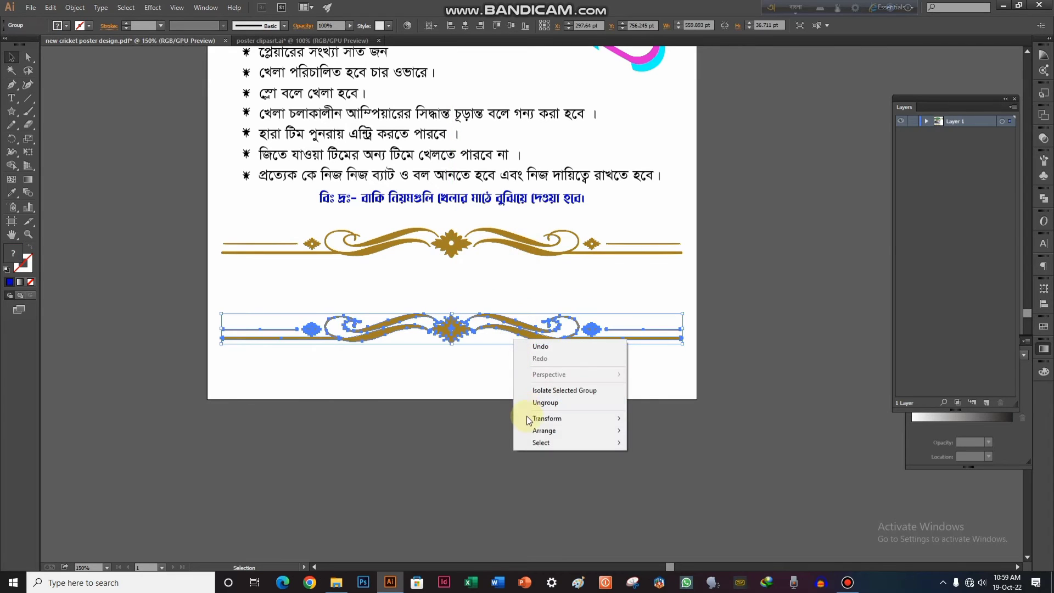
mouse_move(581, 417)
click(682, 469)
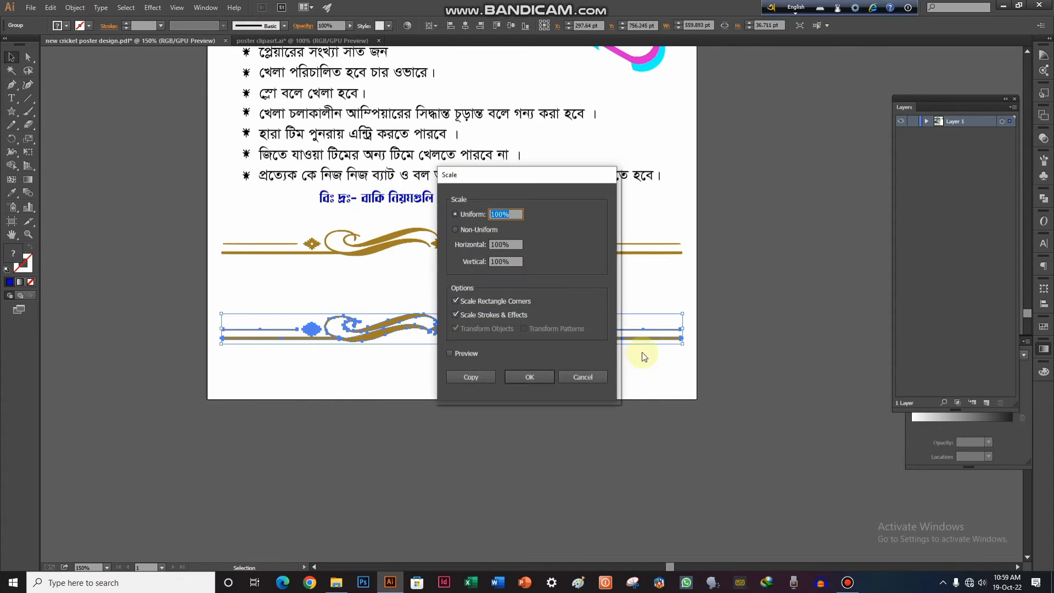
click(581, 368)
right_click(606, 325)
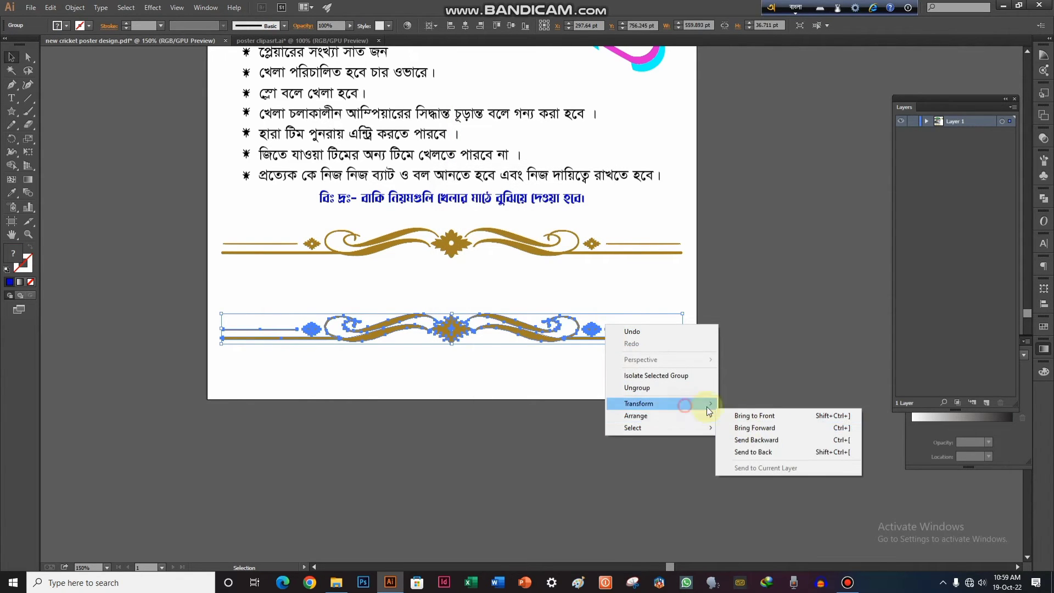
mouse_move(712, 405)
click(746, 443)
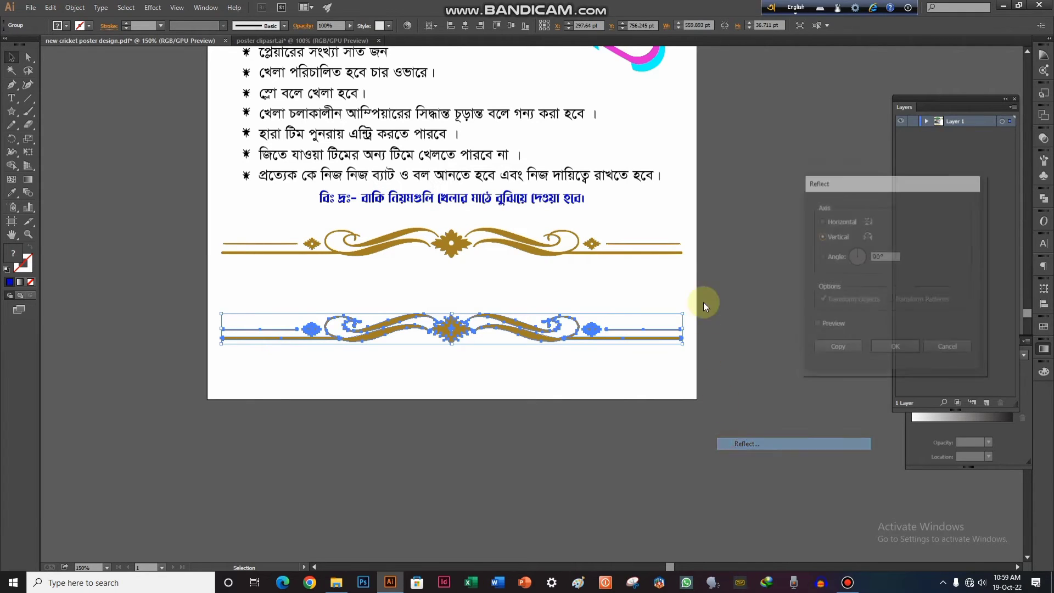
click(892, 345)
Move the reflected divider straight down near the artboard's lower edge.
scroll(549, 362, up, 1)
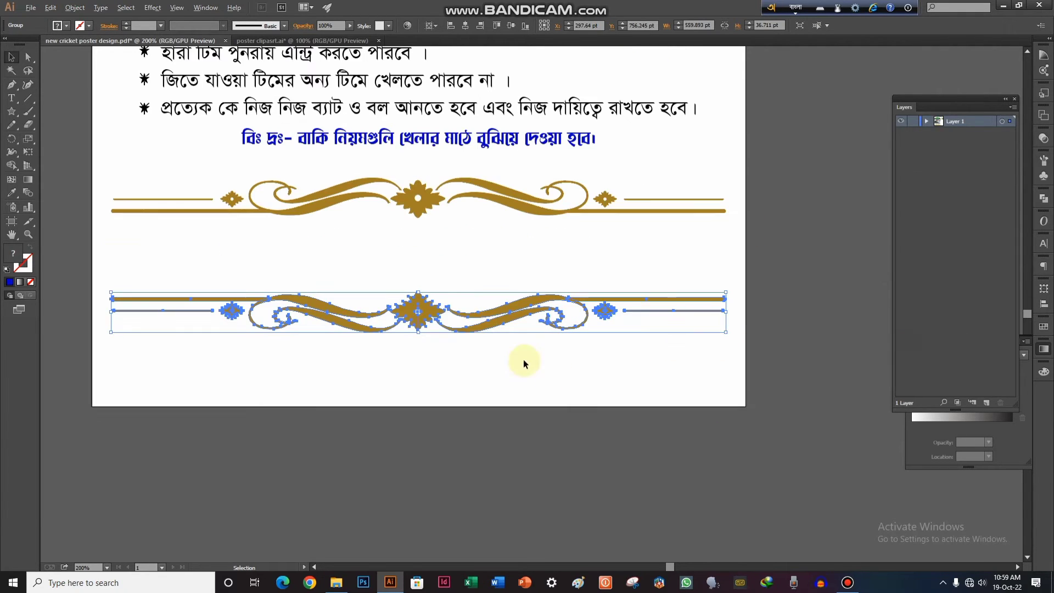
drag(493, 334, 492, 373)
click(516, 275)
scroll(521, 254, down, 1)
scroll(523, 254, down, 1)
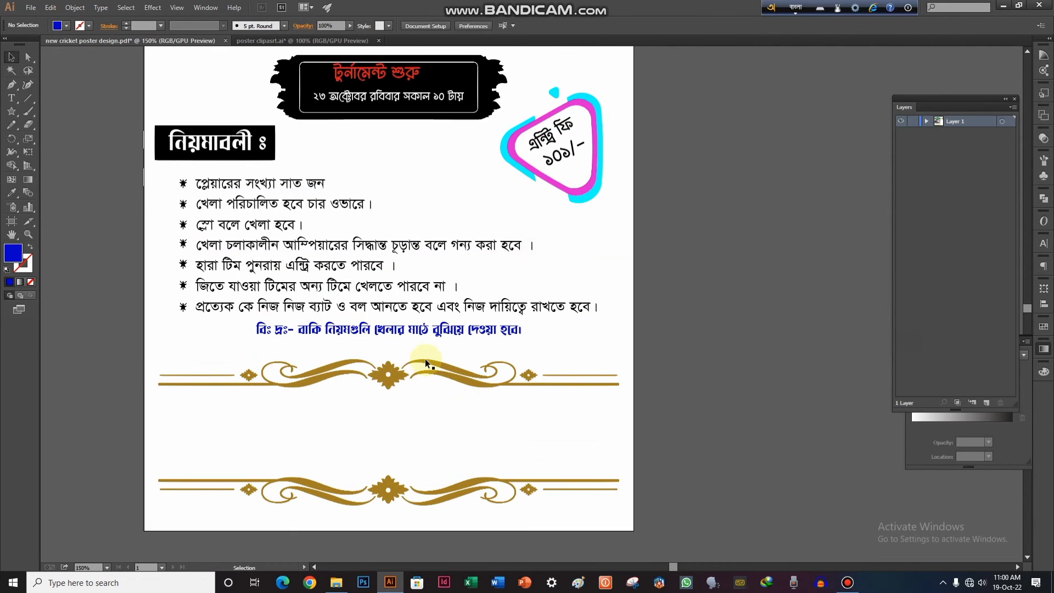
Shift the upper gold divider slightly up so it sits just beneath the note line.
click(454, 385)
drag(453, 380, 454, 370)
click(451, 413)
scroll(489, 364, down, 1)
scroll(516, 379, down, 2)
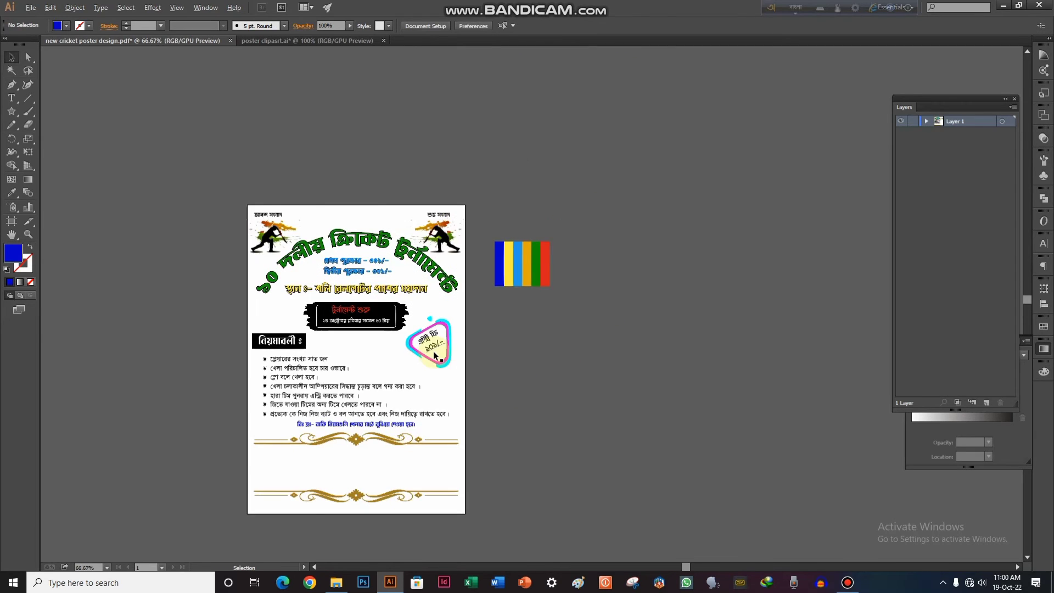
Add a text line reading "আয়জনে" between the two gold dividers.
scroll(501, 259, up, 3)
scroll(362, 278, down, 5)
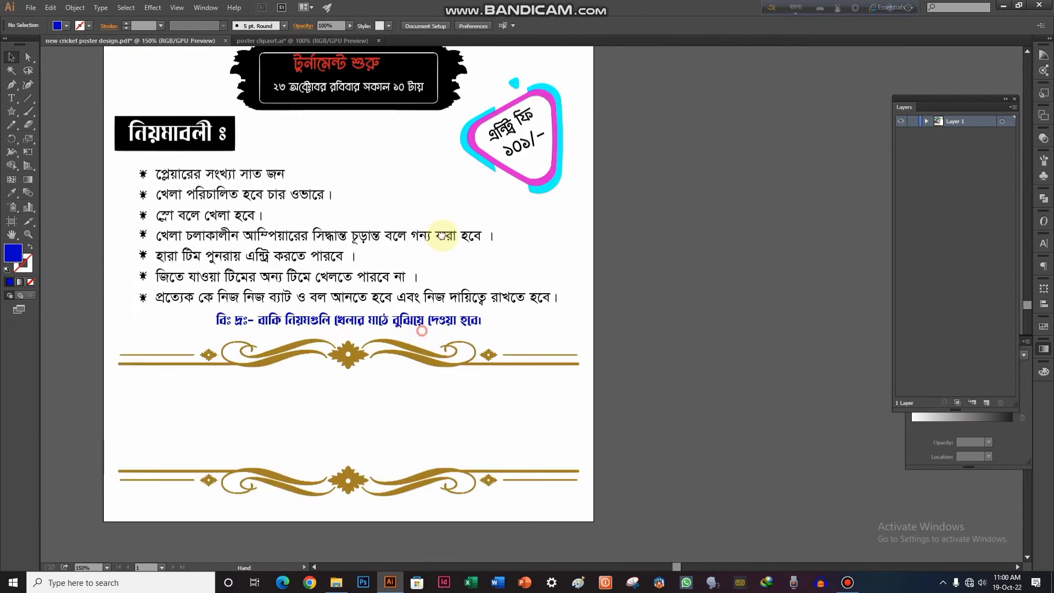
scroll(367, 344, up, 1)
click(11, 98)
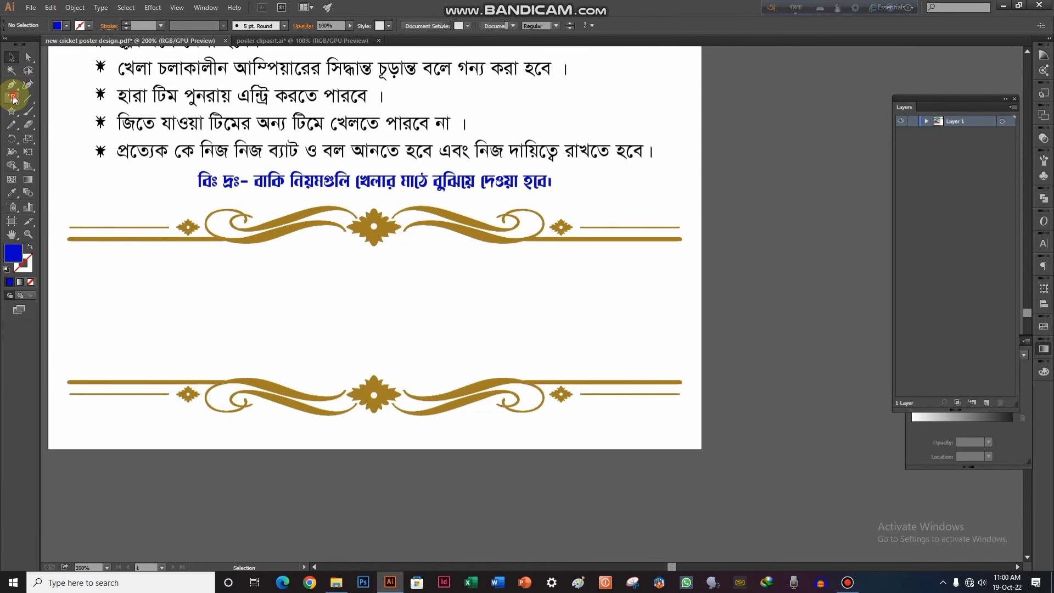
click(227, 296)
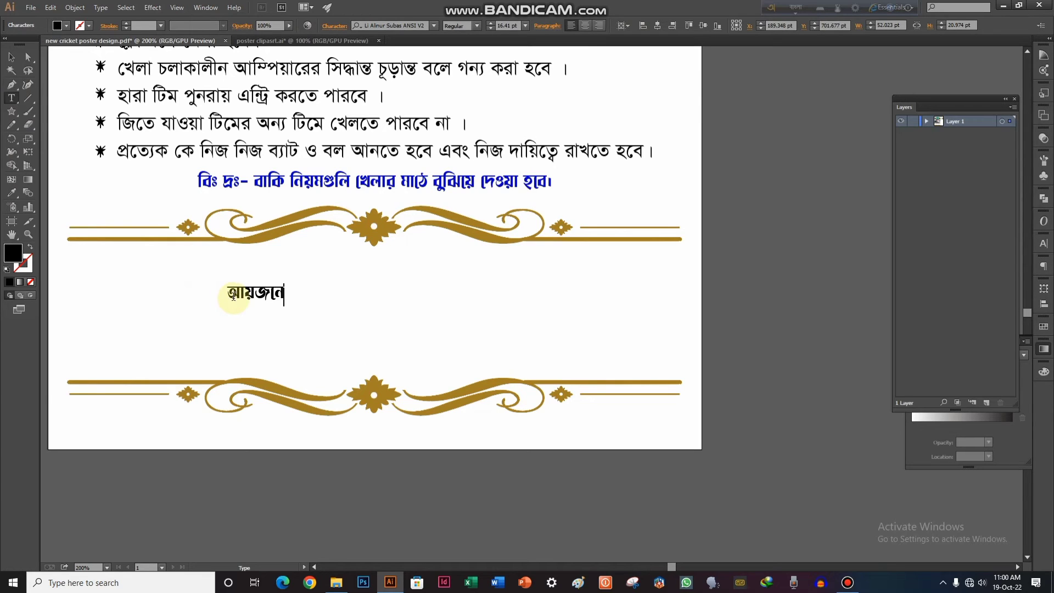
Set the font of the "আয়জনে" text to Li Shamim Cholontika ANSI V2.
drag(234, 296, 299, 287)
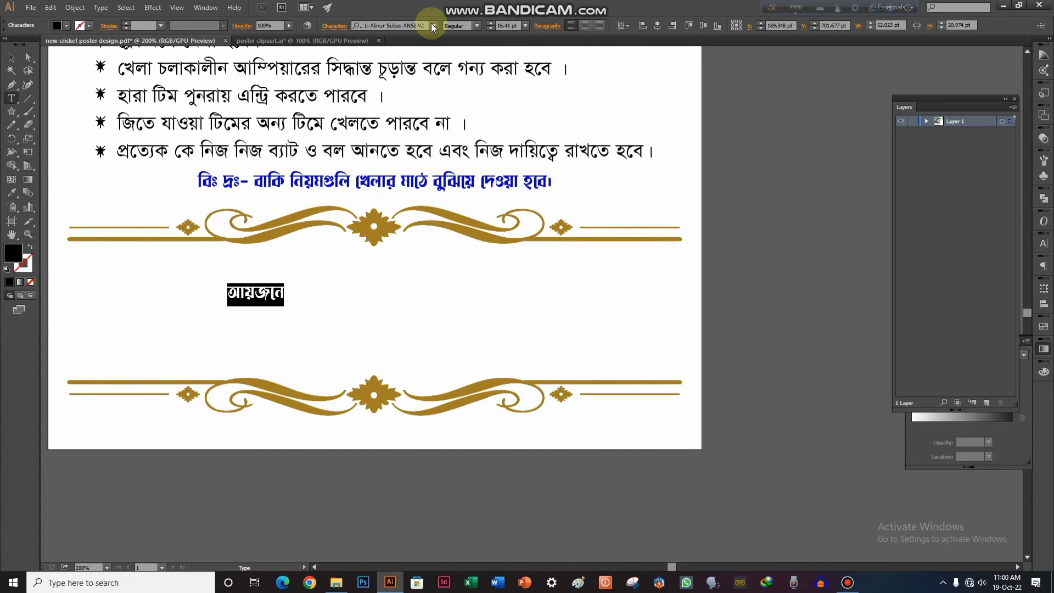
click(433, 25)
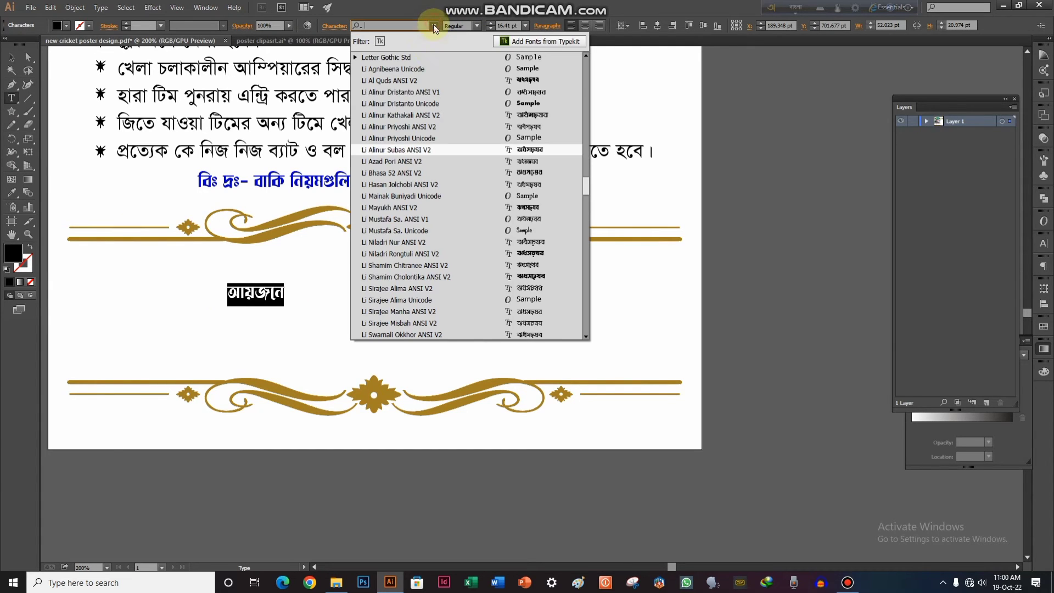
click(406, 268)
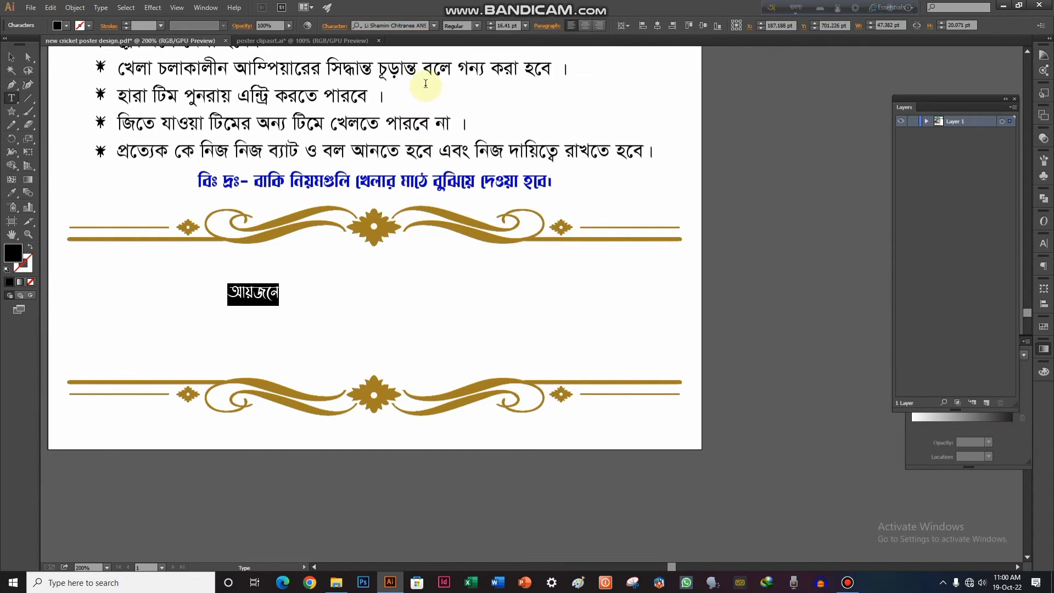
click(416, 25)
key(Down)
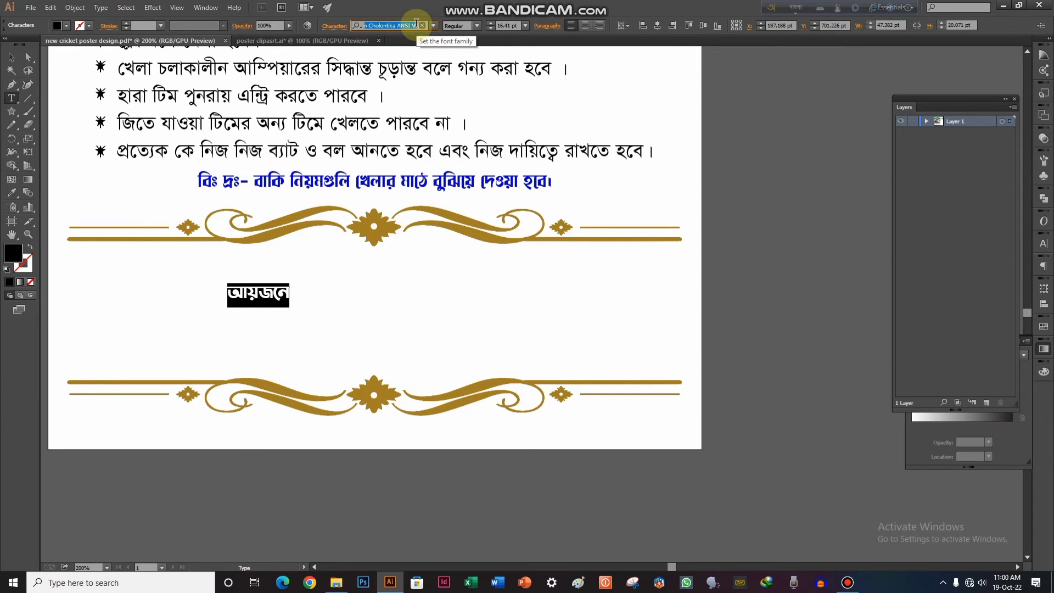
click(11, 56)
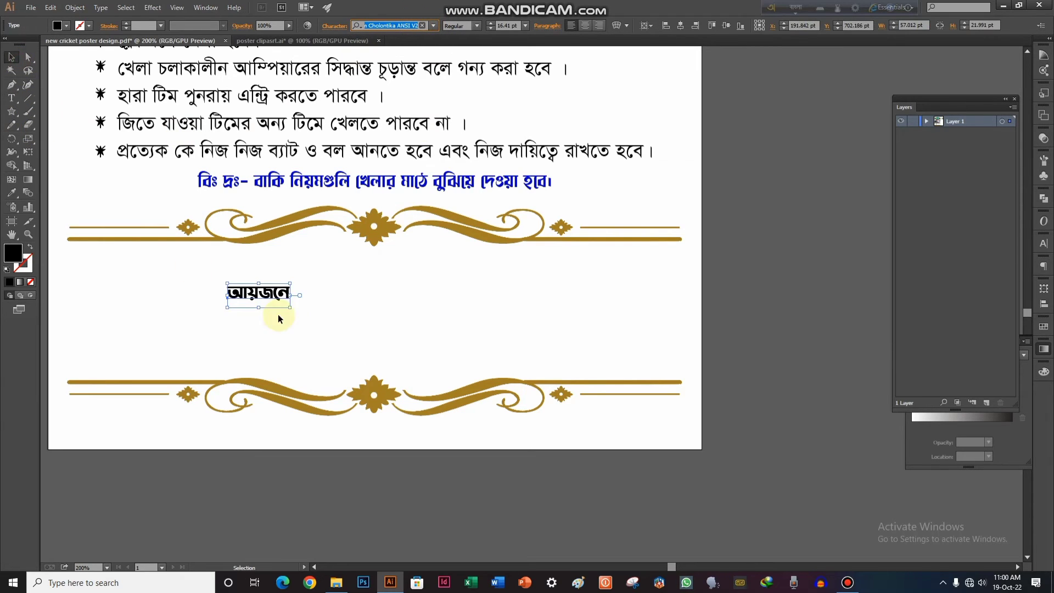
Enlarge the "আয়জনে" text to about 27.35 pt and place it directly beneath the middle of the upper divider.
drag(290, 310, 379, 265)
click(386, 302)
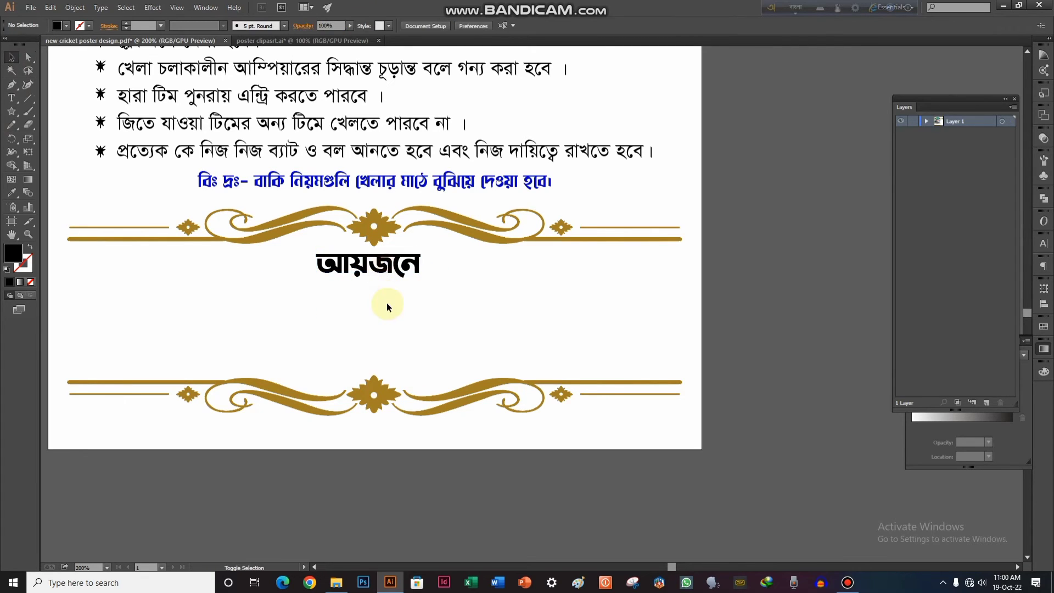
click(387, 269)
click(381, 281)
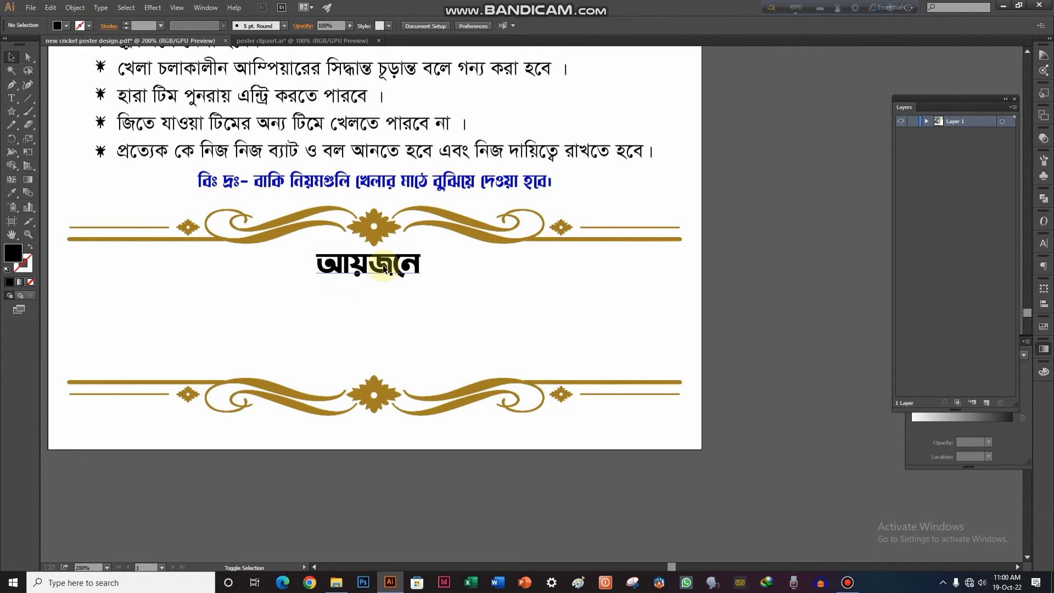
Duplicate the "আয়জনে" line just below itself and change the copy's text to "চড়কপোতা ছোটোভাই ক্লাব সঙ্ঘ".
drag(382, 282, 381, 319)
double_click(417, 301)
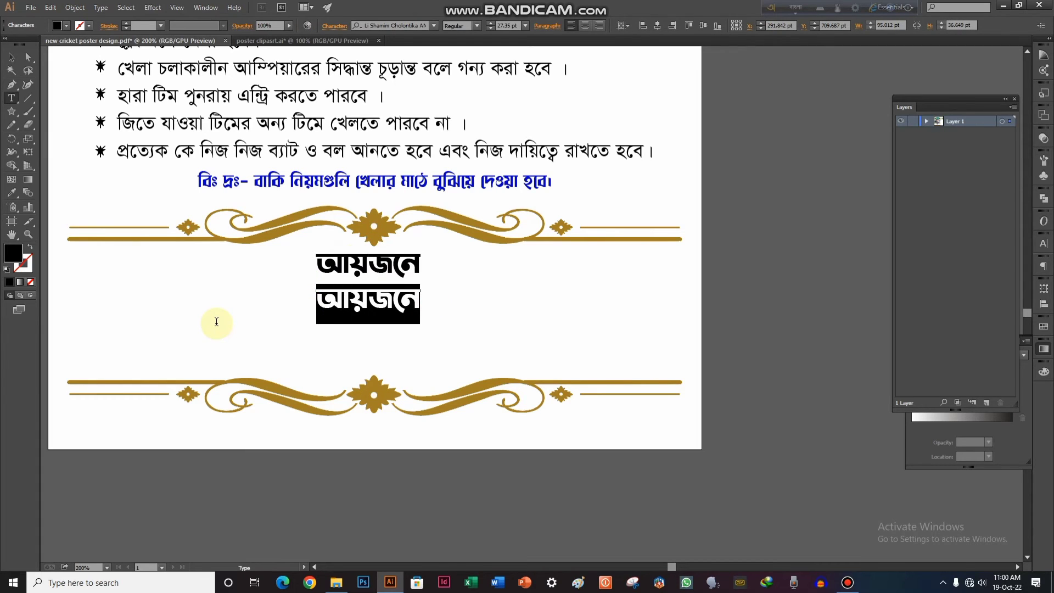
text(চোড়)
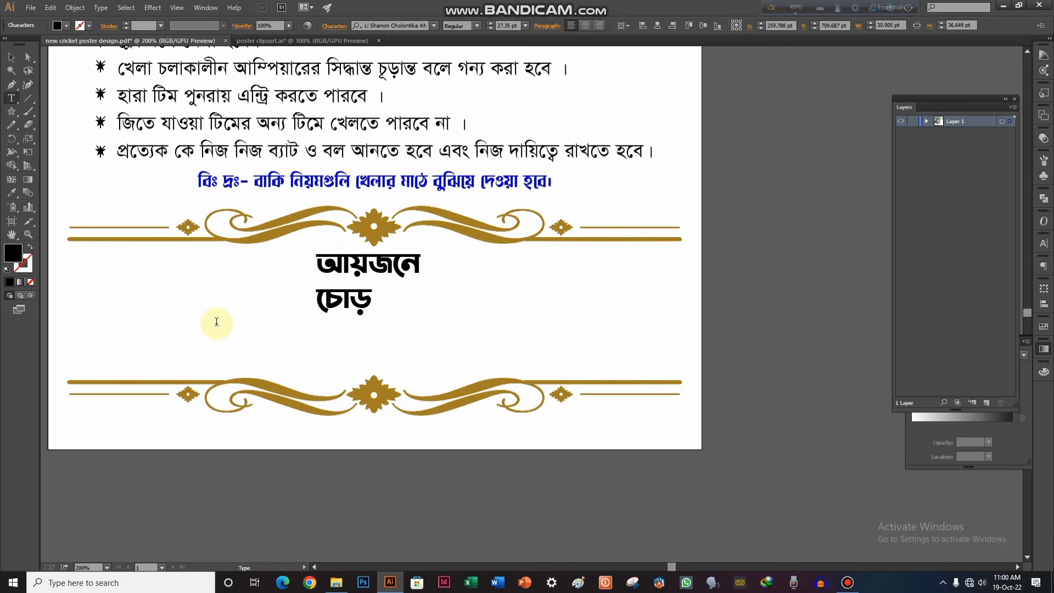
key(BackSpace)
key(BackSpace)
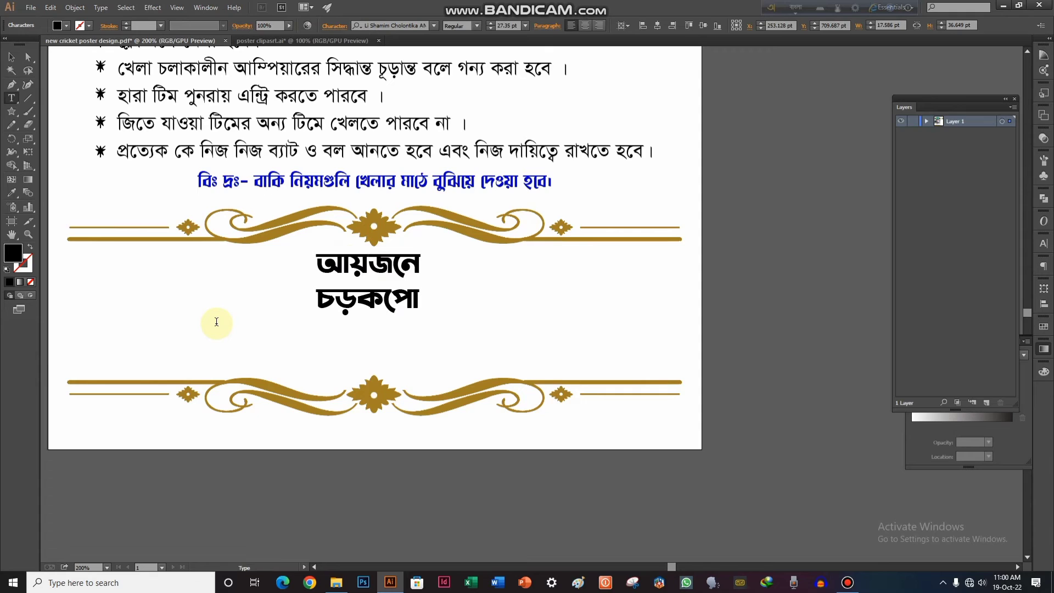
text(ছোট)
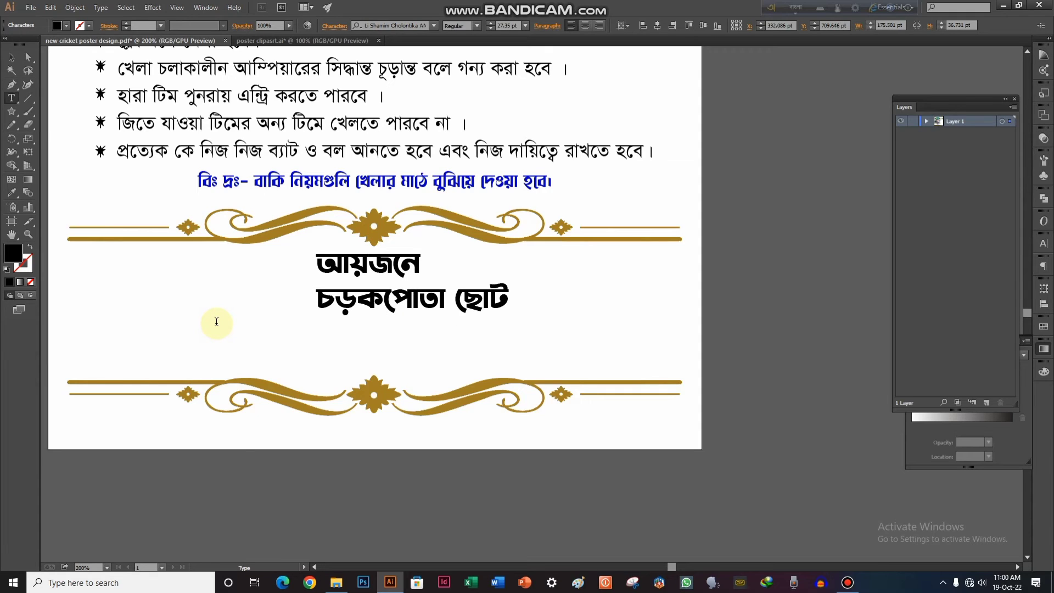
text(োভাই ক্লাব সঙ্ঘ)
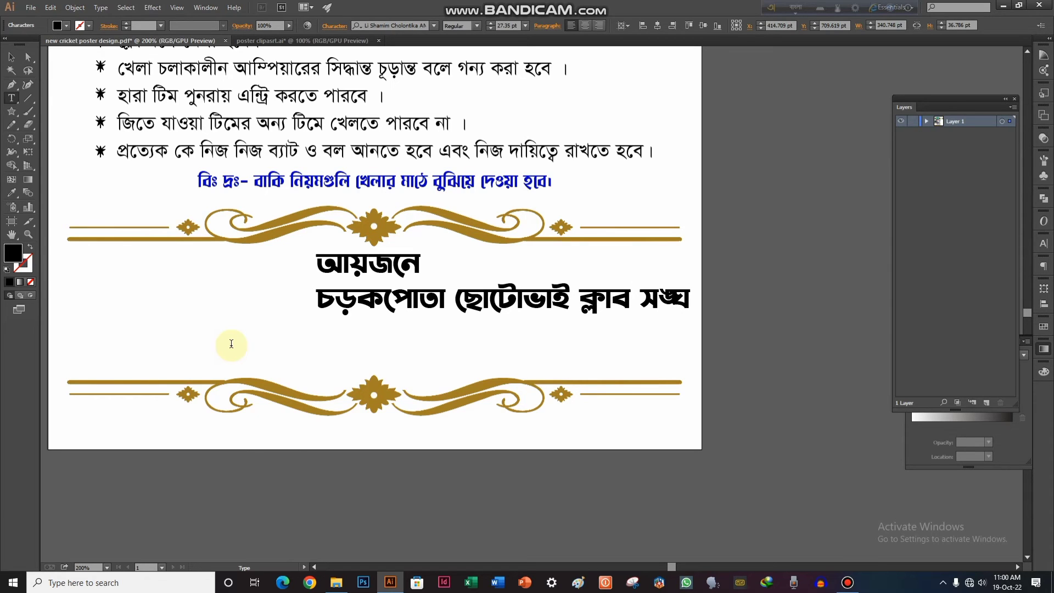
click(11, 57)
drag(240, 354, 222, 373)
key(ctrl+minus)
key(ctrl+minus)
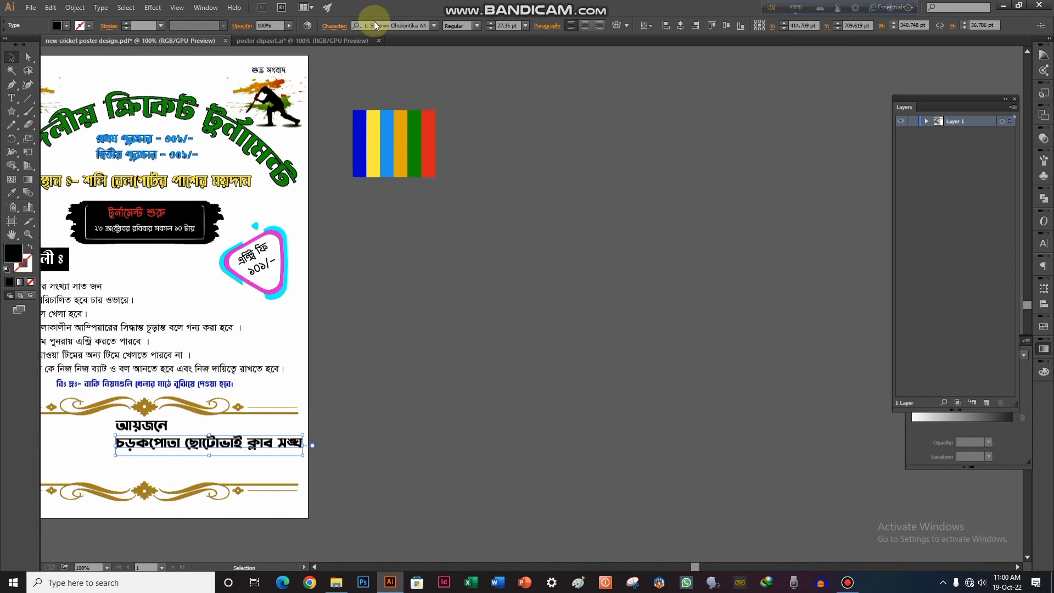
Recolour the club-name line orange by sampling the orange stripe of the colour palette beside the artboard.
click(11, 193)
click(392, 120)
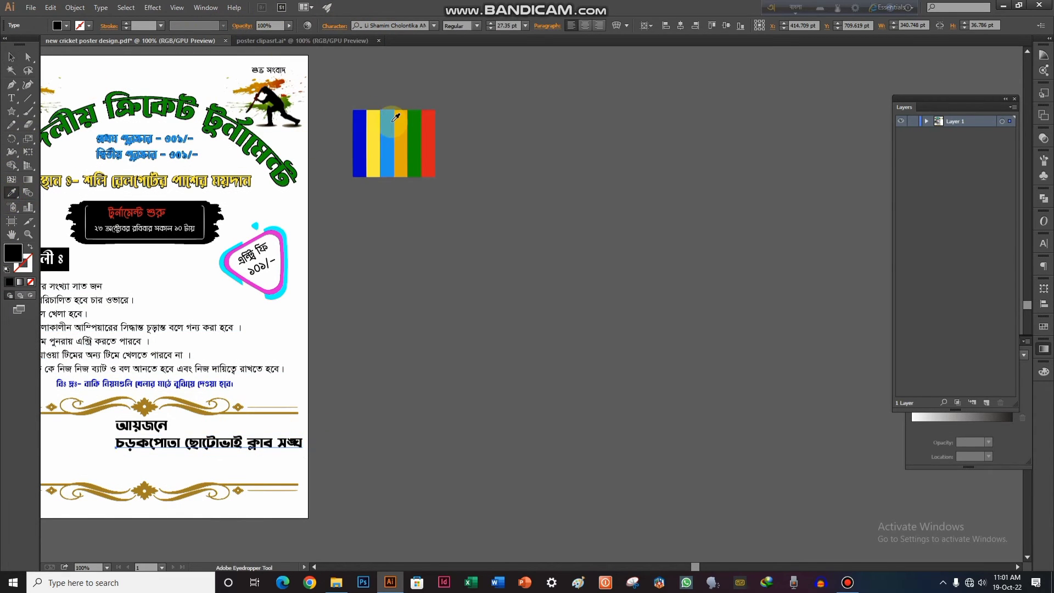
click(400, 124)
click(11, 56)
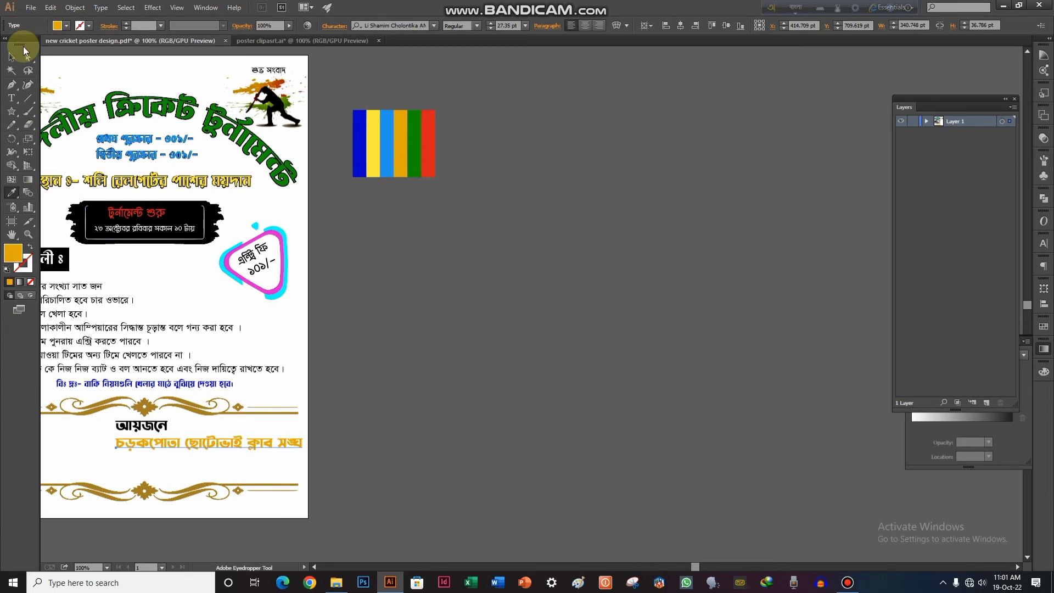
Recolour the "আয়জনে" line green by sampling the green stripe of the colour palette.
click(135, 426)
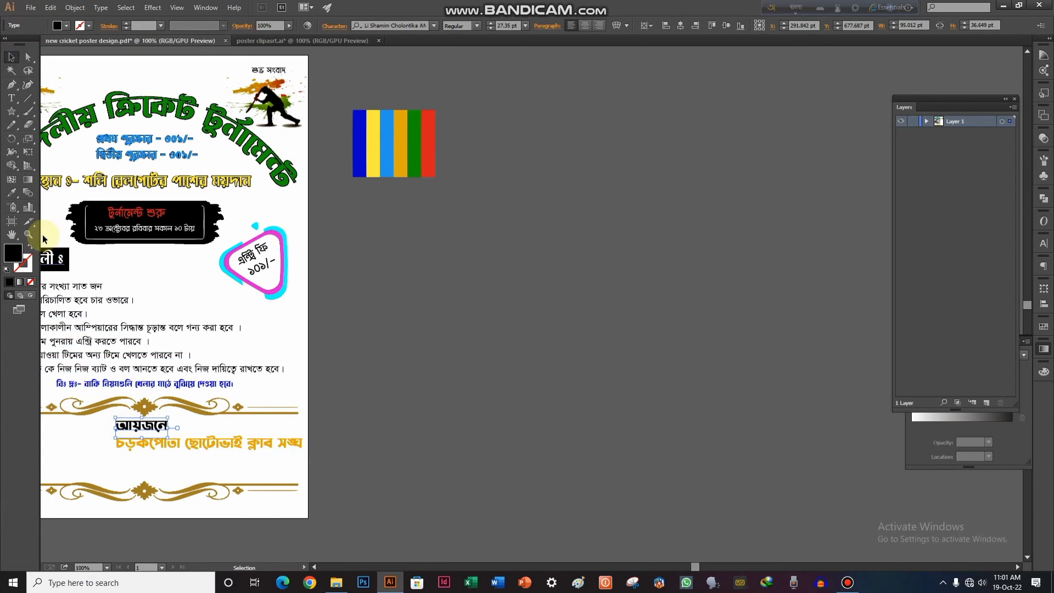
click(19, 199)
click(415, 144)
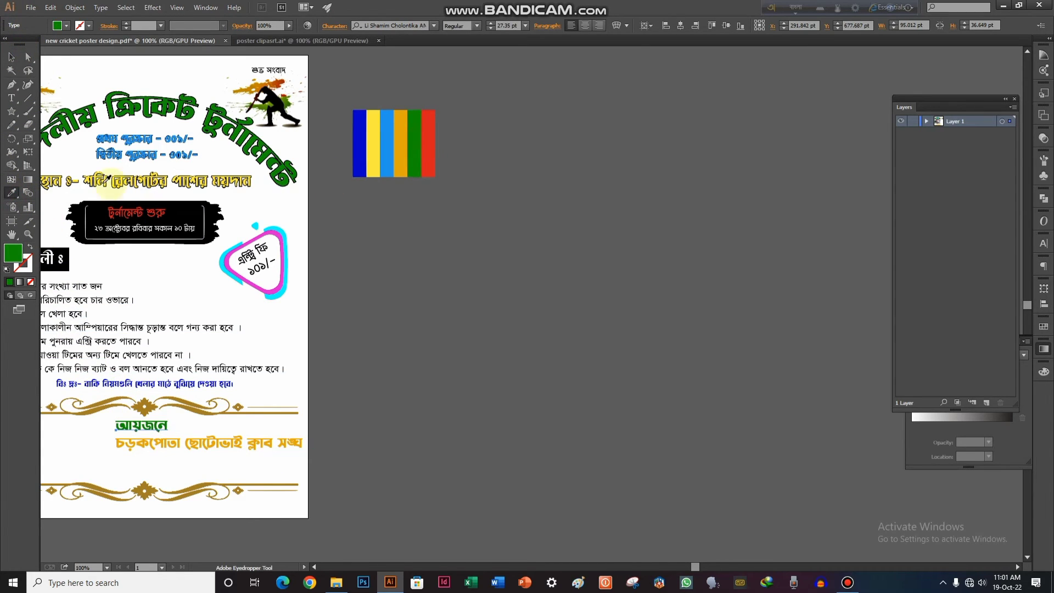
click(12, 57)
Centre the club-name line horizontally on the artboard and enlarge it to about 34.09 pt.
click(251, 445)
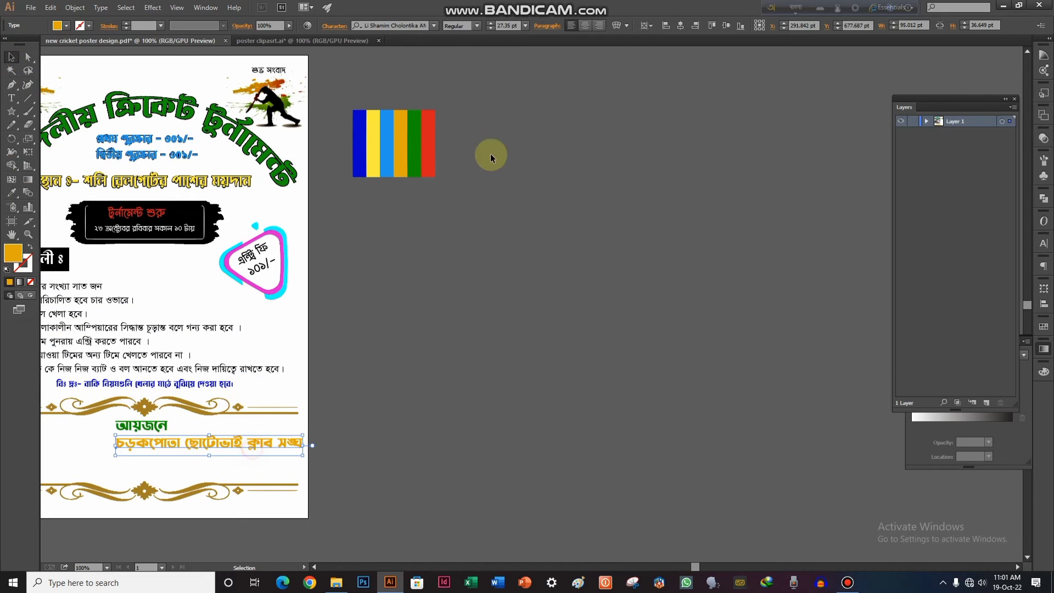
key(ctrl+plus)
key(ctrl+plus)
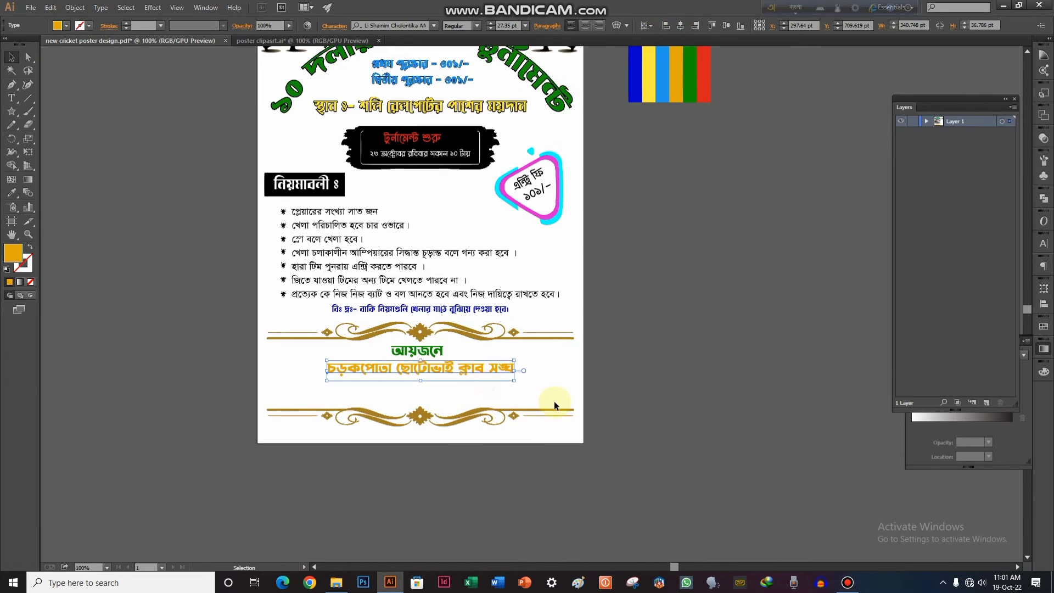
drag(486, 365, 533, 371)
click(424, 384)
Duplicate the club-name line straight down into the space above the lower divider.
scroll(423, 384, down, 3)
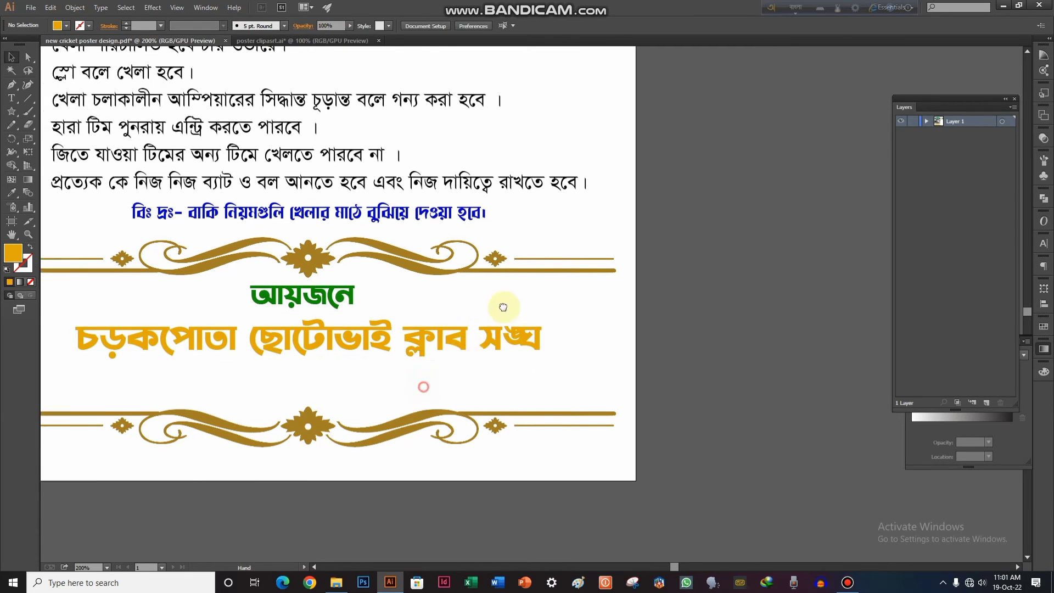
scroll(388, 292, left, 3)
drag(396, 279, 404, 321)
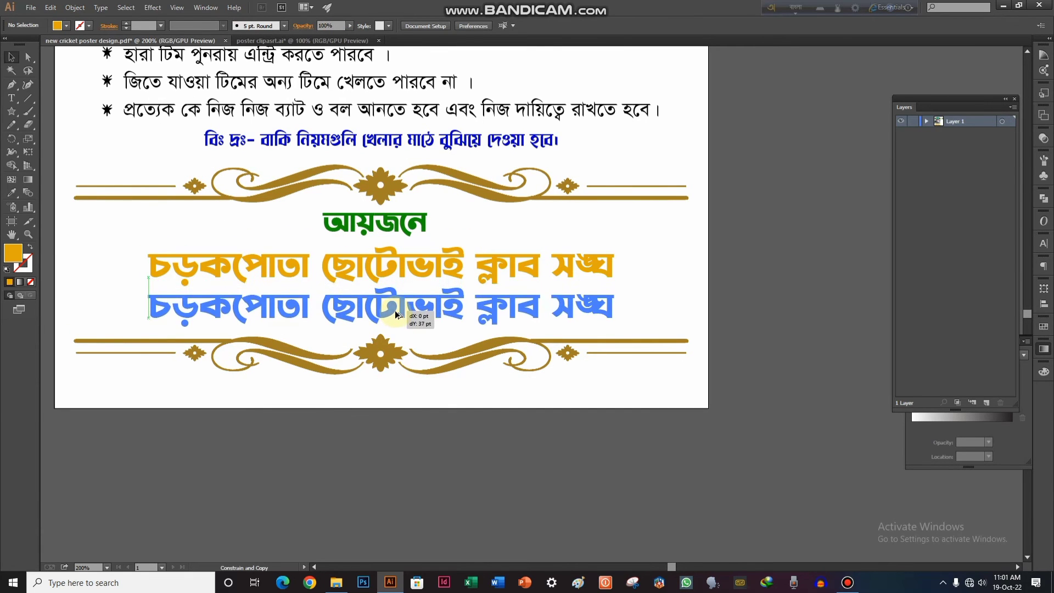
Replace the copied line's text with "যোগাযোগ-" followed by the contact phone number in Bengali digits.
key(t)
drag(612, 305, 3, 322)
text(একত্র)
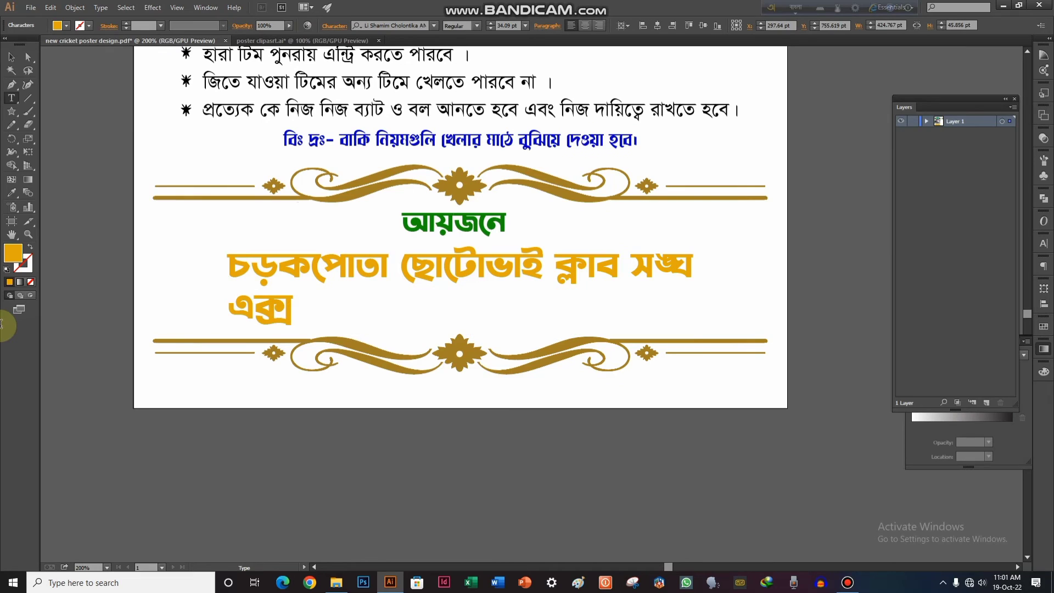
key(BackSpace)
key(BackSpace)
key(BackSpace)
key(BackSpace)
key(BackSpace)
text(যোগাযোও)
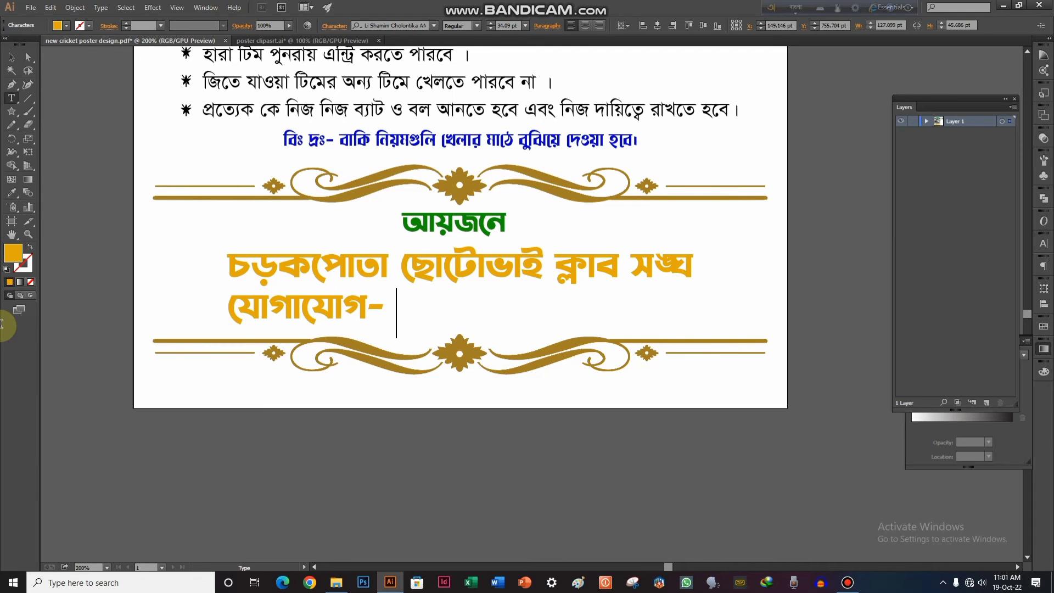
text(১২৩)
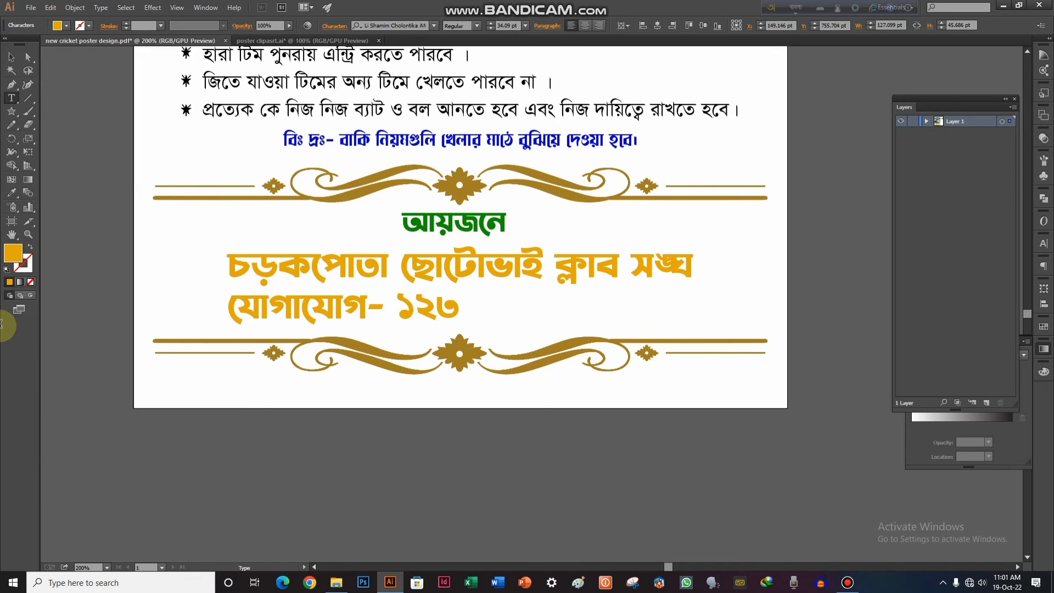
text(৪৫৬৭৮৯১)
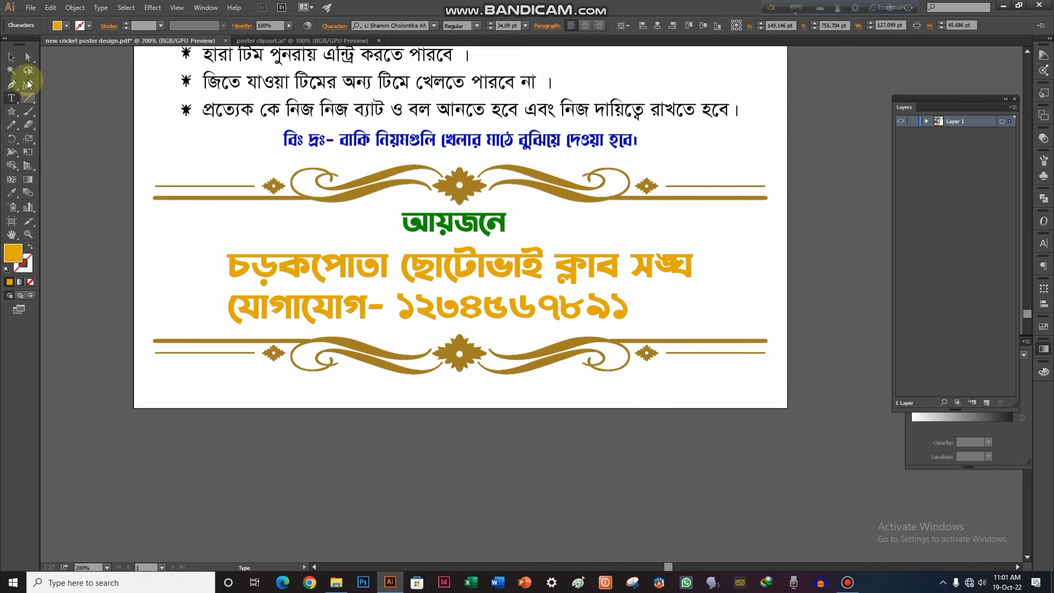
Centre the contact line horizontally on the artboard and shrink it to about 25.89 pt.
click(11, 56)
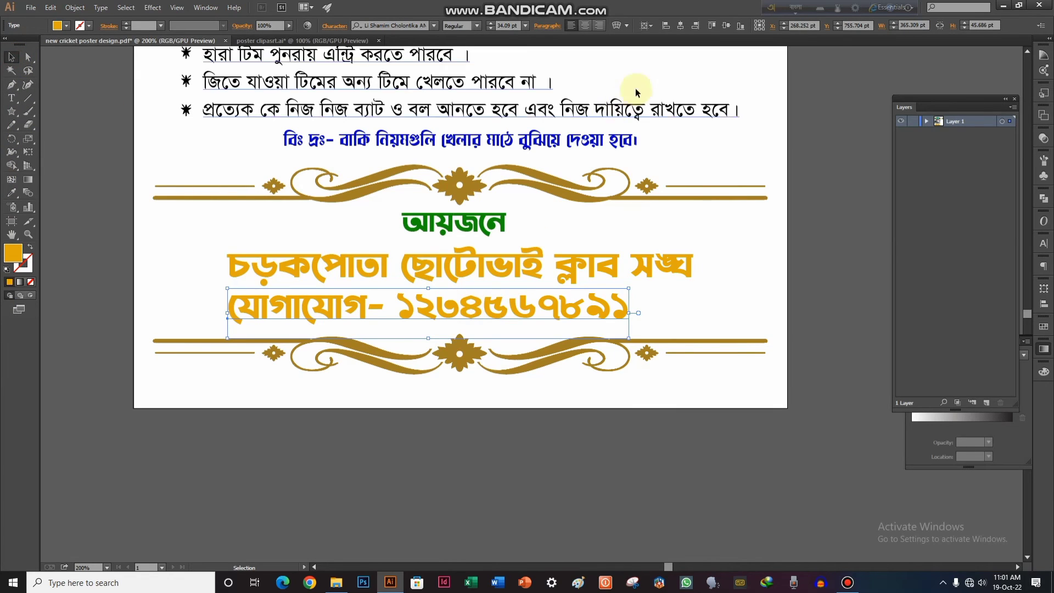
click(681, 26)
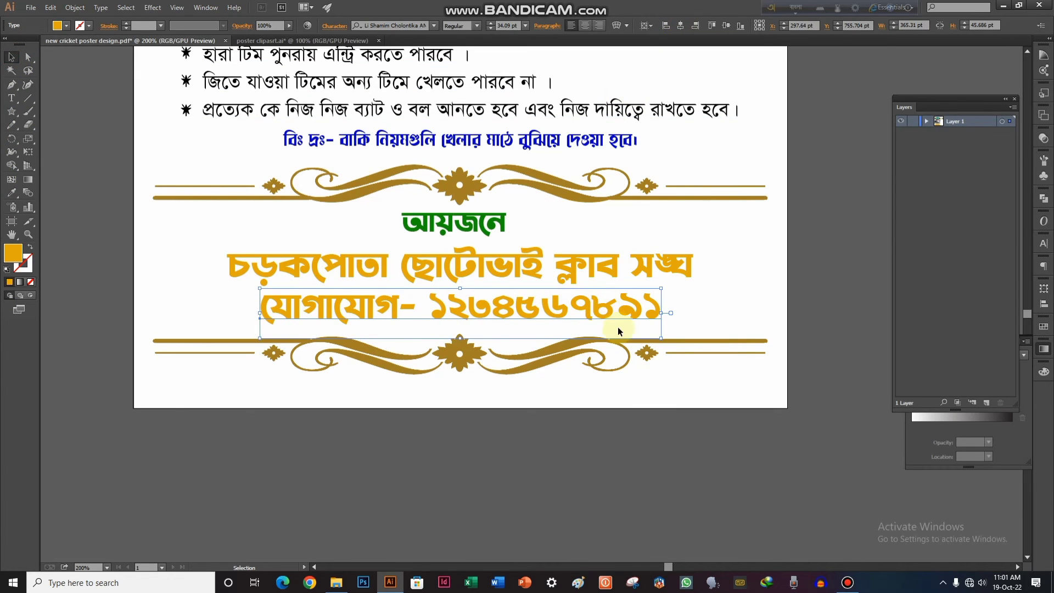
drag(663, 340, 613, 332)
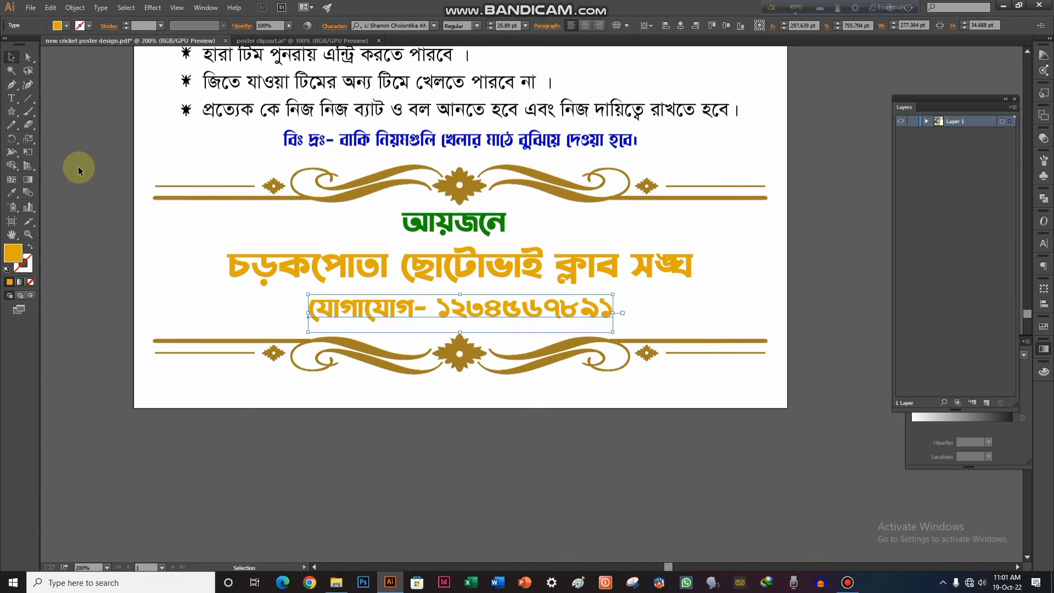
Change the fill colour of the contact line to black.
double_click(13, 252)
click(382, 355)
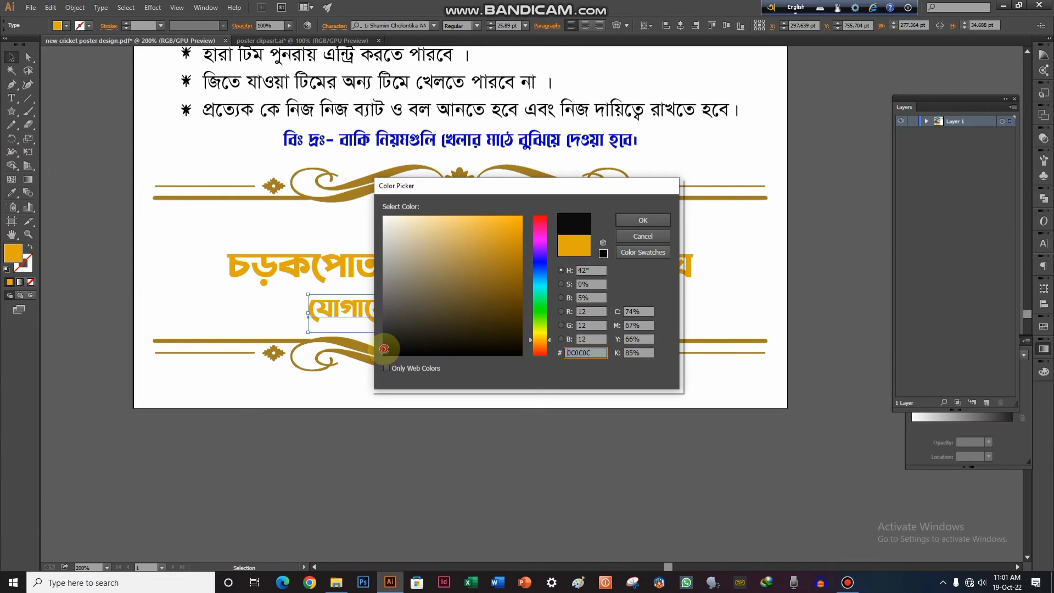
click(643, 220)
scroll(713, 247, down, 3)
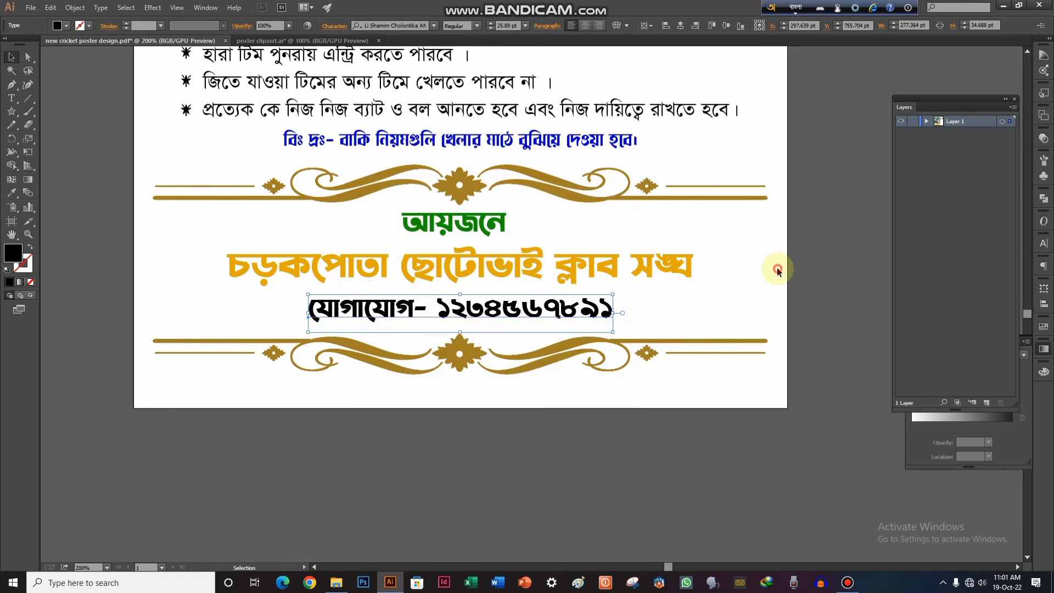
scroll(776, 268, down, 4)
scroll(626, 373, down, 2)
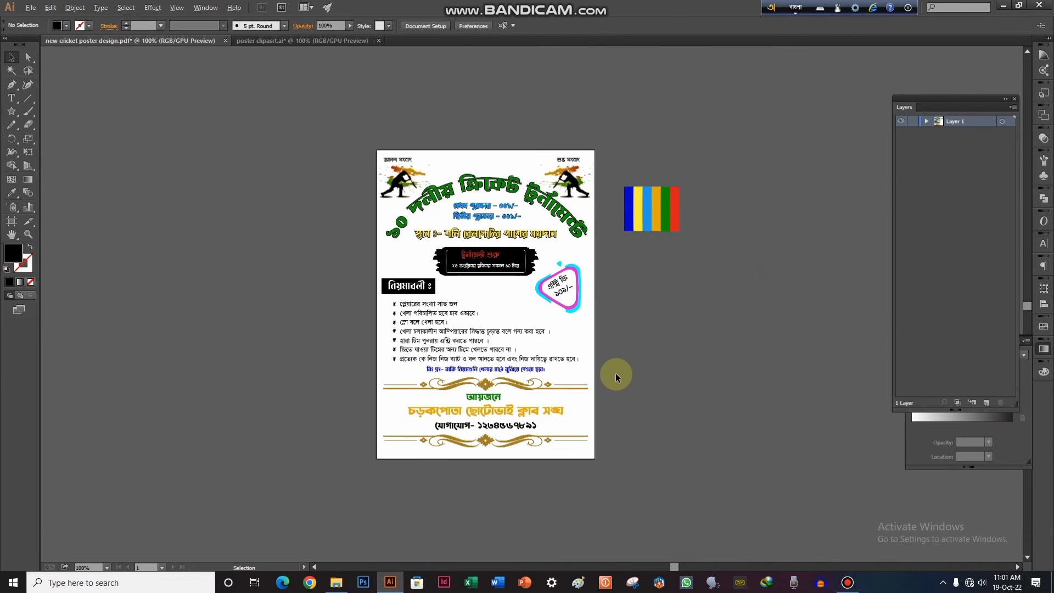
Copy the 1st and 2nd medal badges from the poster clipart document into the cricket poster document.
scroll(620, 344, up, 3)
drag(610, 315, 562, 361)
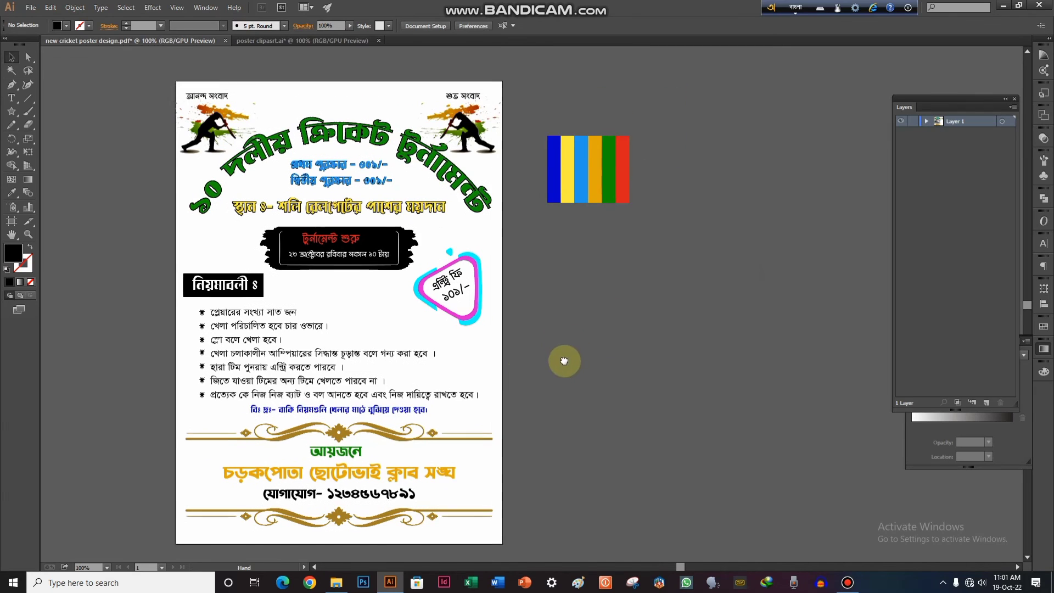
scroll(226, 299, up, 1)
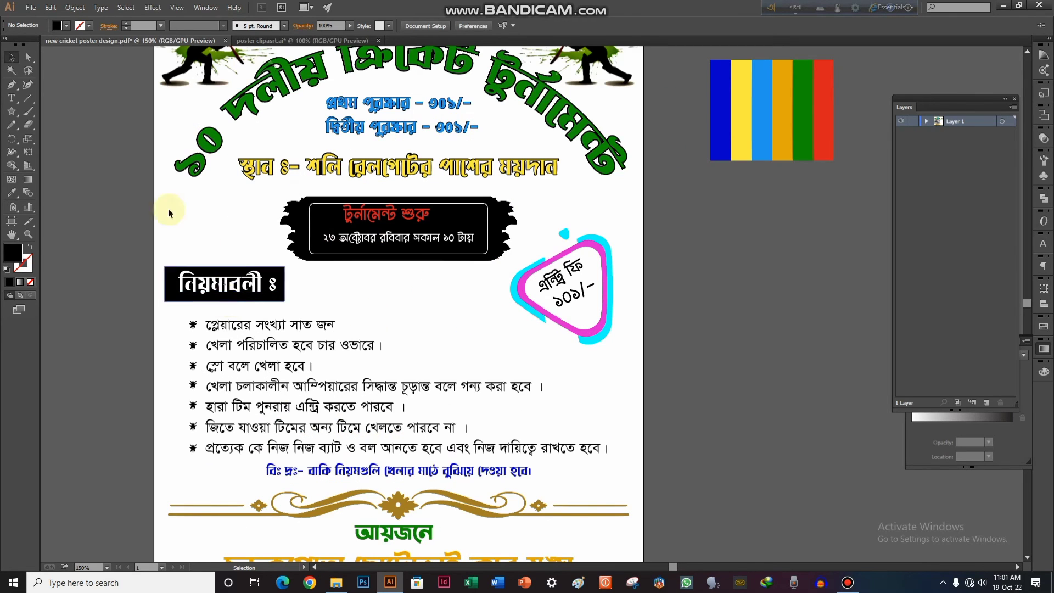
click(251, 39)
scroll(472, 278, up, 3)
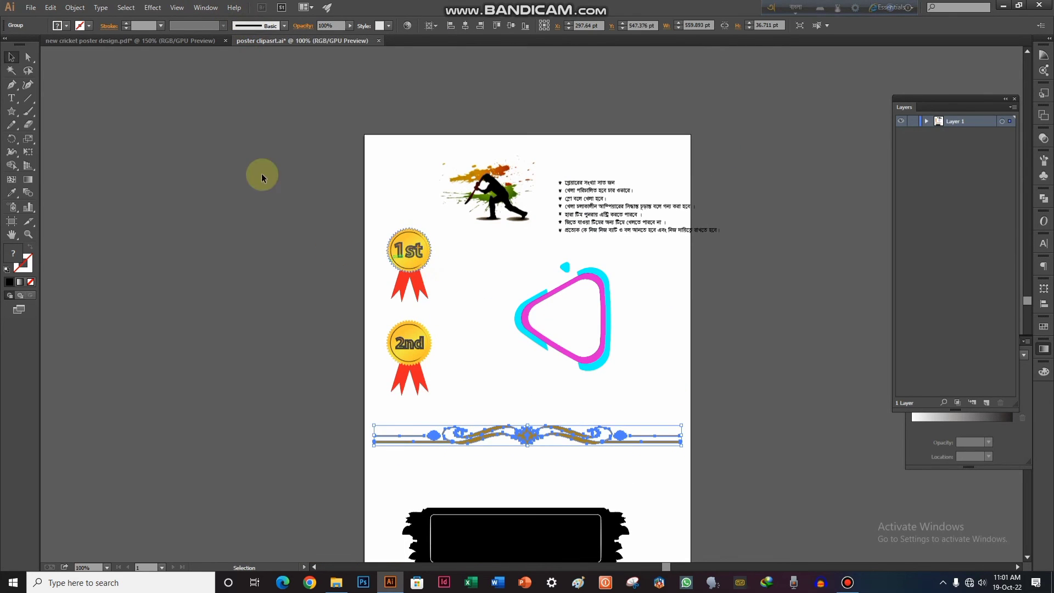
drag(409, 258, 455, 274)
drag(461, 361, 461, 361)
drag(433, 271, 759, 303)
click(787, 383)
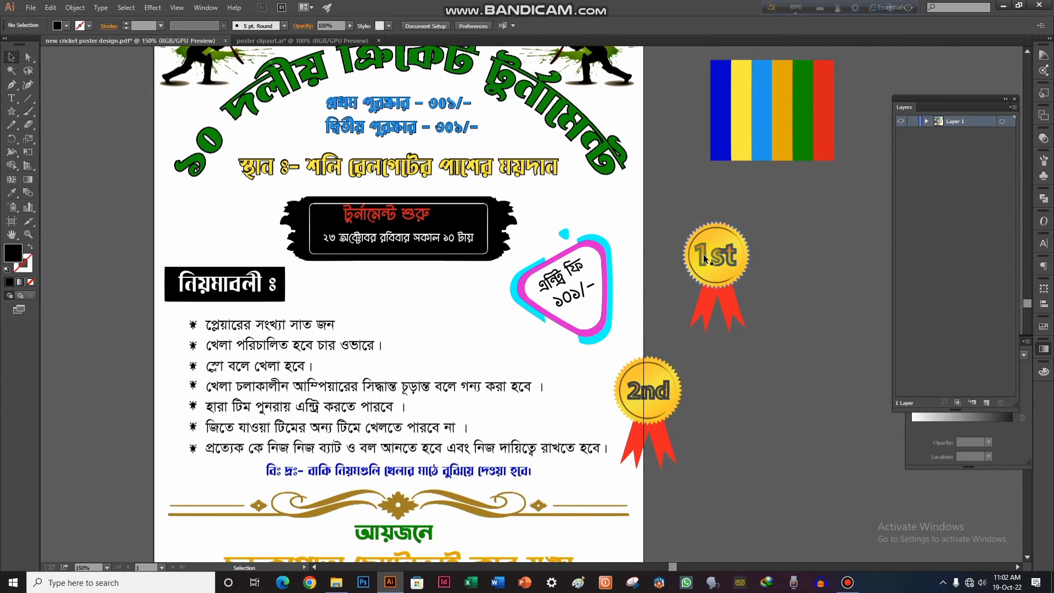
Shrink the 1st medal and place it just before the first-prize line.
drag(720, 234, 283, 114)
scroll(284, 114, up, 3)
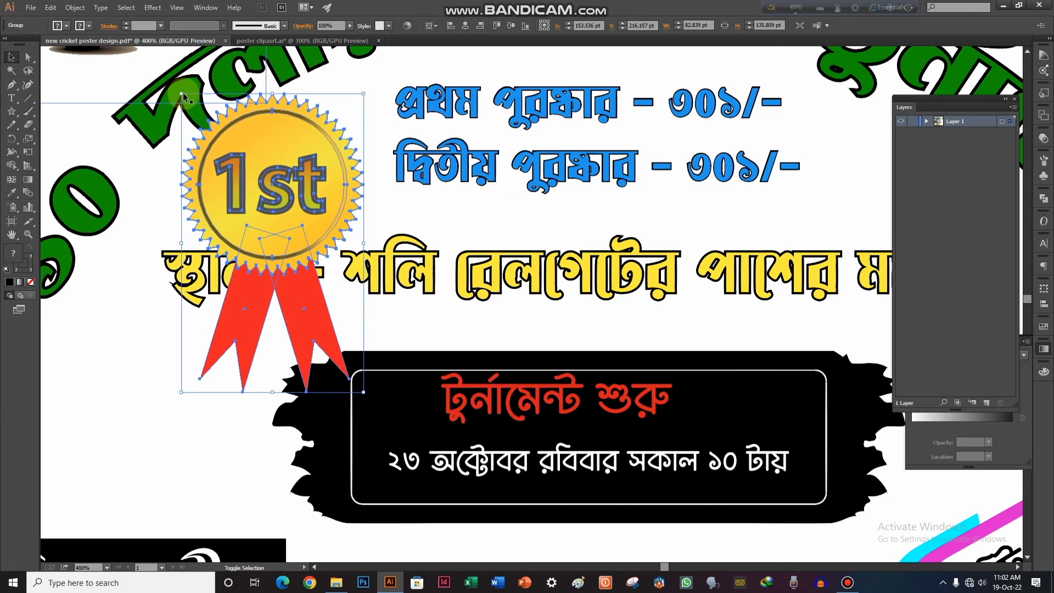
drag(183, 93, 359, 99)
Move the second-prize line slightly down, to about Y 185.8 pt, to widen the gap below the first-prize line.
drag(533, 163, 533, 182)
scroll(544, 234, down, 1)
key(ctrl+z)
scroll(655, 188, up, 2)
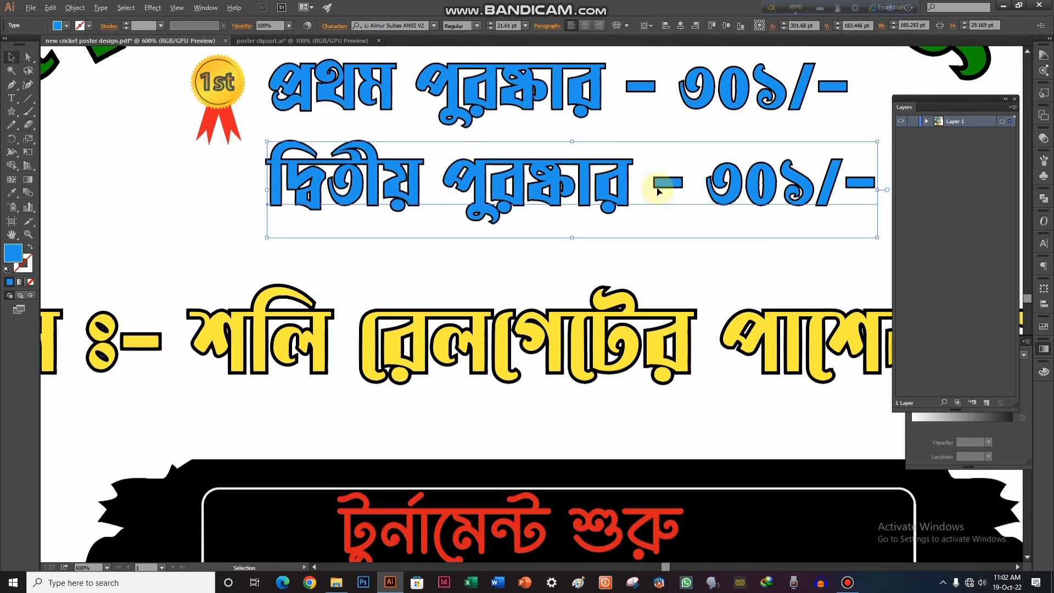
drag(813, 165, 555, 180)
click(673, 175)
drag(671, 165, 438, 242)
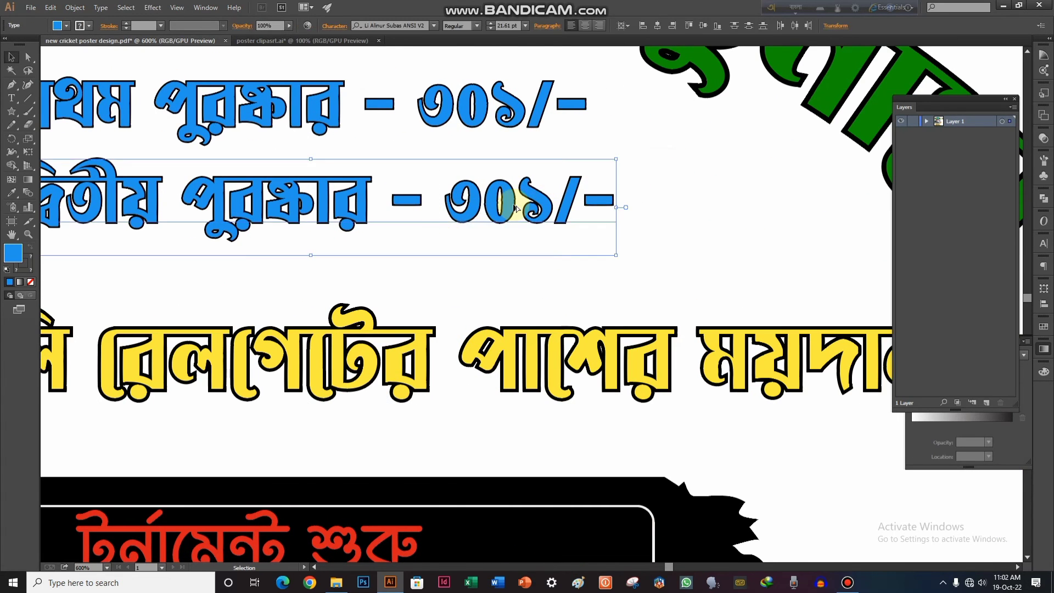
scroll(514, 200, down, 1)
drag(514, 199, 560, 207)
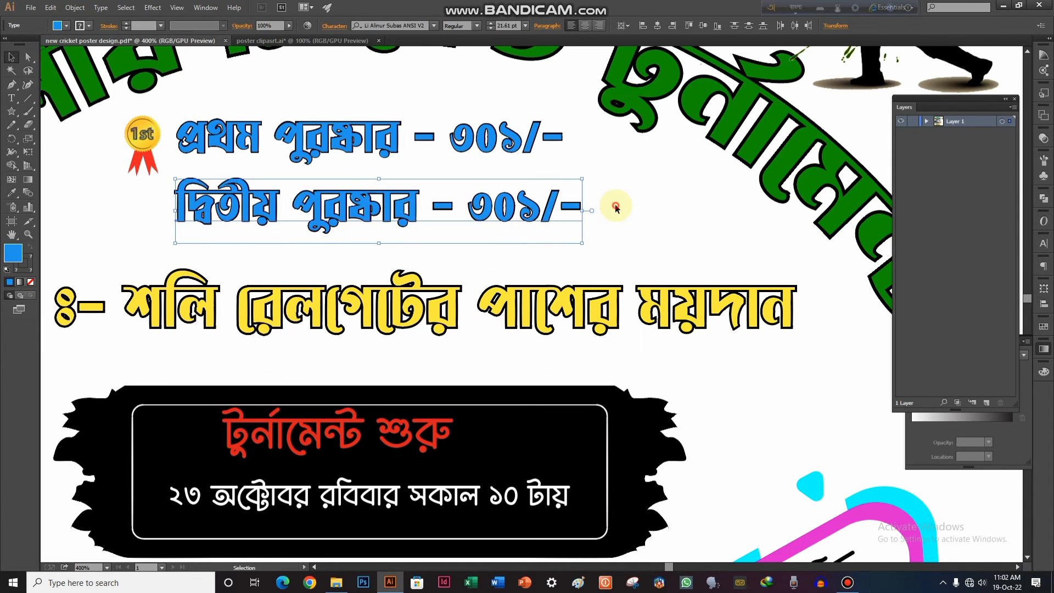
click(616, 204)
Place a small copy of the 2nd medal before the second-prize line and move the 1st medal closer to its text.
scroll(616, 206, down, 3)
drag(802, 471, 624, 374)
click(624, 372)
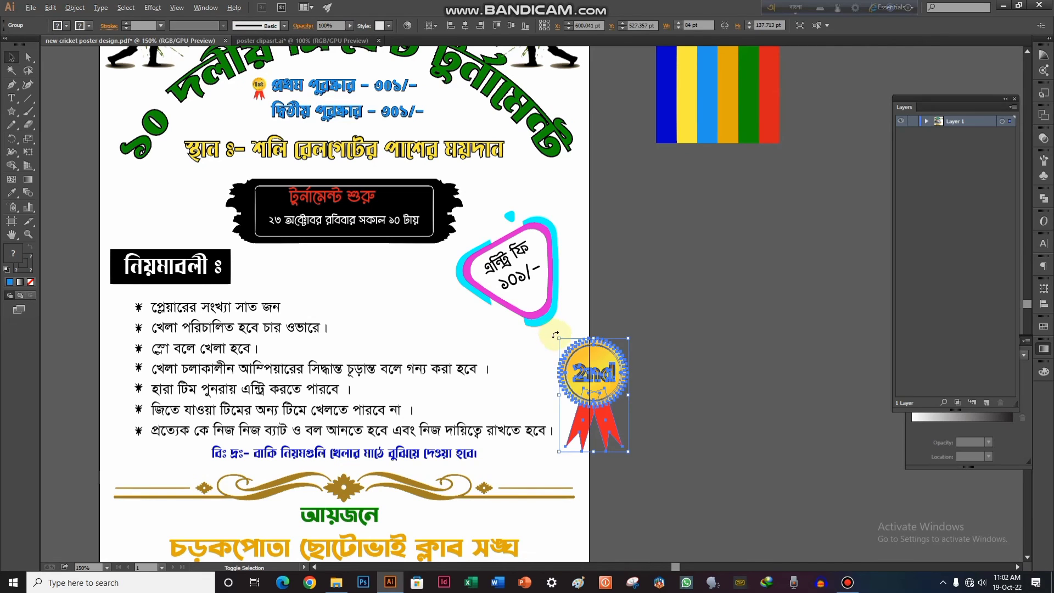
drag(558, 337, 258, 171)
scroll(245, 99, up, 4)
drag(302, 96, 310, 92)
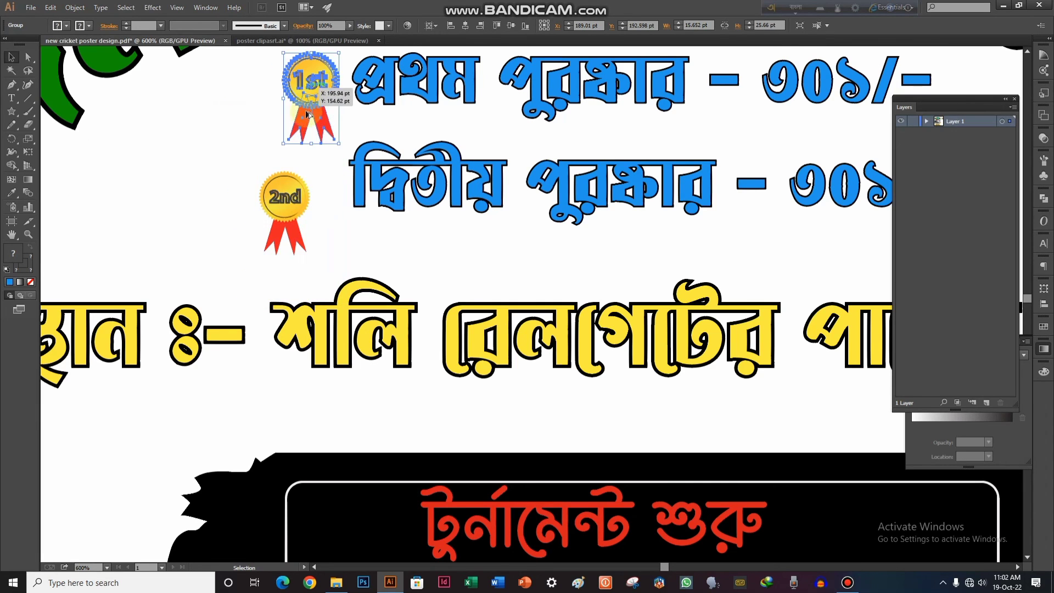
Enlarge the small 2nd medal to match the 1st medal, about 16.68 × 27.35 pt, and place it just before the second-prize line.
drag(281, 197, 237, 80)
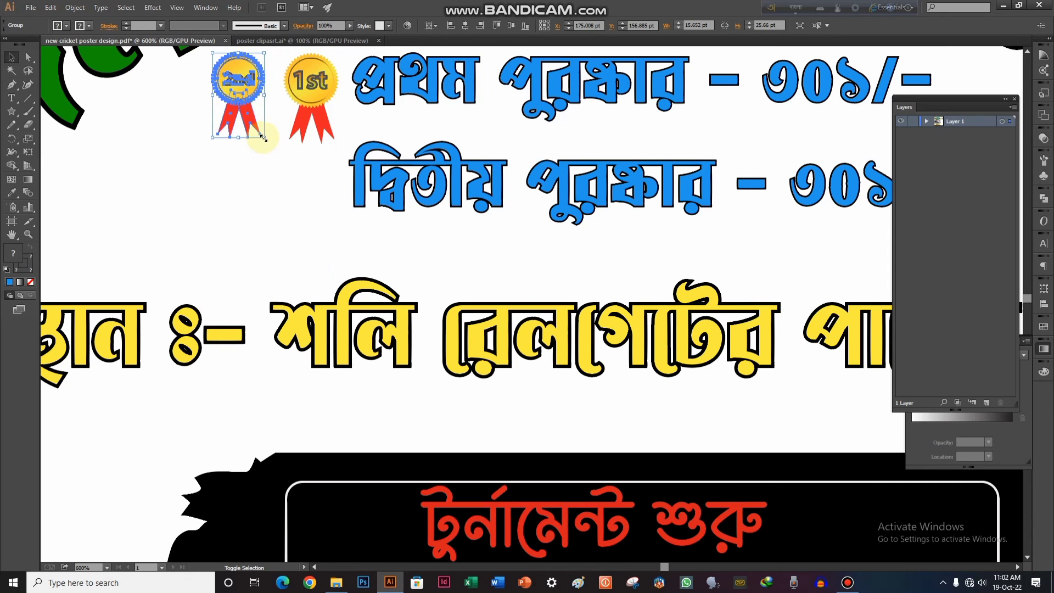
drag(262, 137, 267, 143)
drag(237, 111, 300, 201)
scroll(371, 216, down, 3)
click(399, 227)
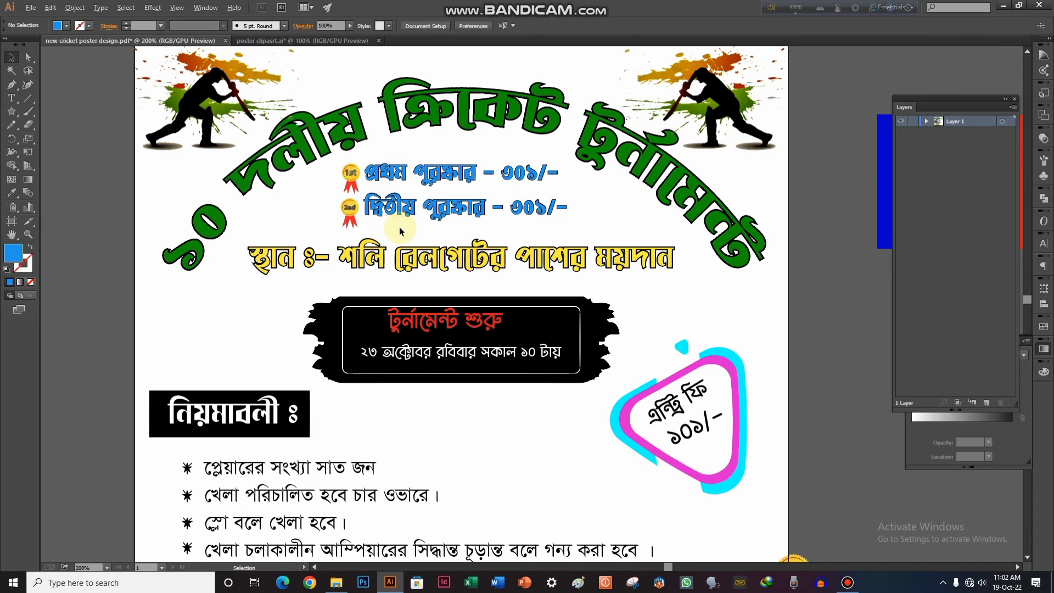
Lower the second-prize line a little further to leave more space beneath the first-prize line.
scroll(400, 226, up, 3)
scroll(401, 199, down, 2)
click(462, 189)
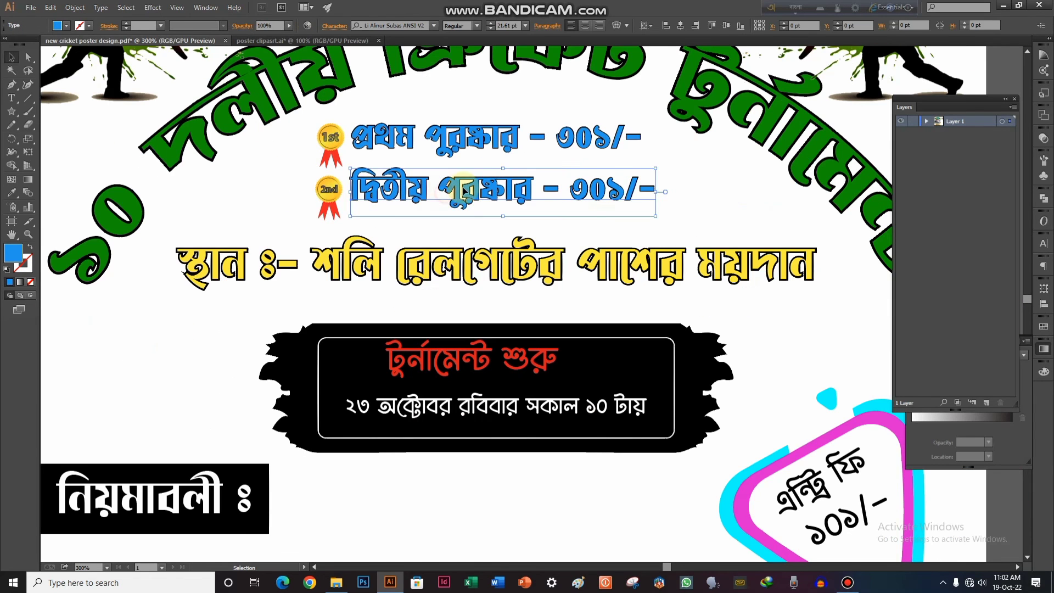
scroll(580, 182, up, 3)
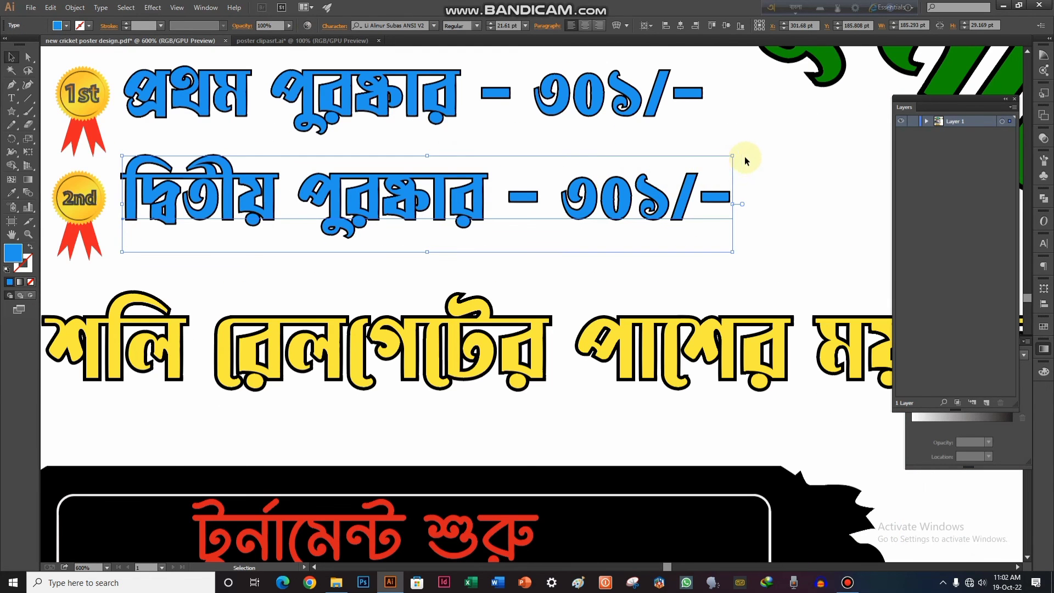
drag(607, 193, 607, 206)
scroll(420, 181, down, 1)
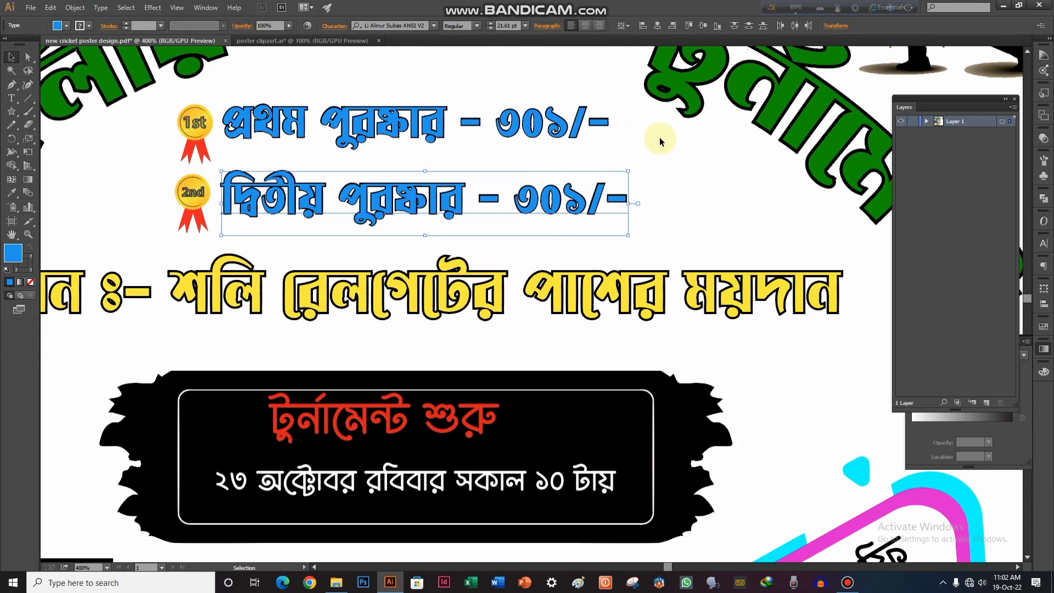
click(660, 142)
Move the small 2nd medal down level with the second-prize line and align it vertically under the 1st medal.
scroll(579, 176, down, 1)
click(299, 151)
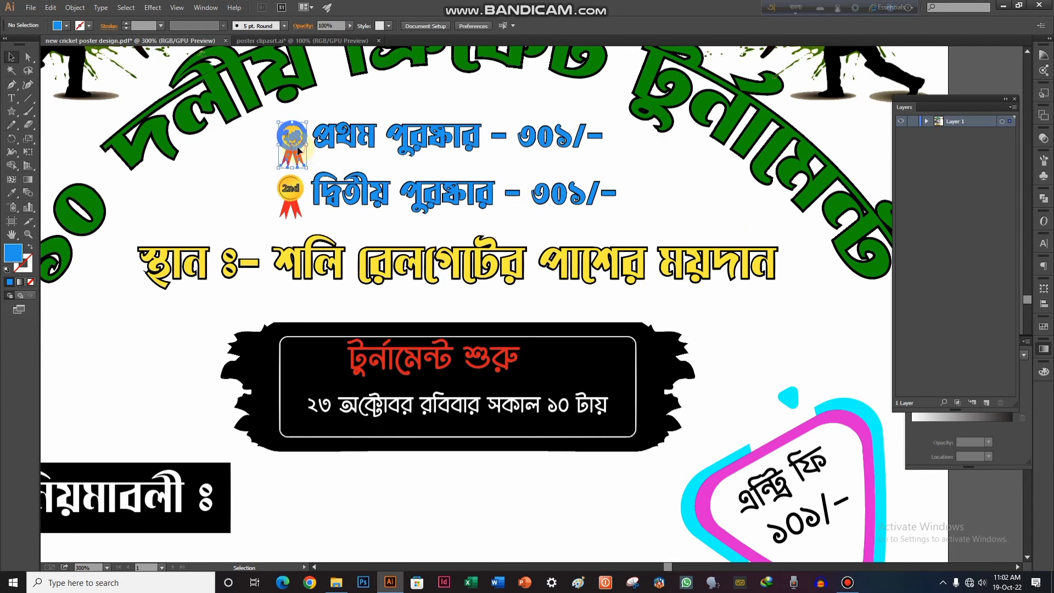
drag(299, 150, 289, 192)
scroll(344, 217, down, 3)
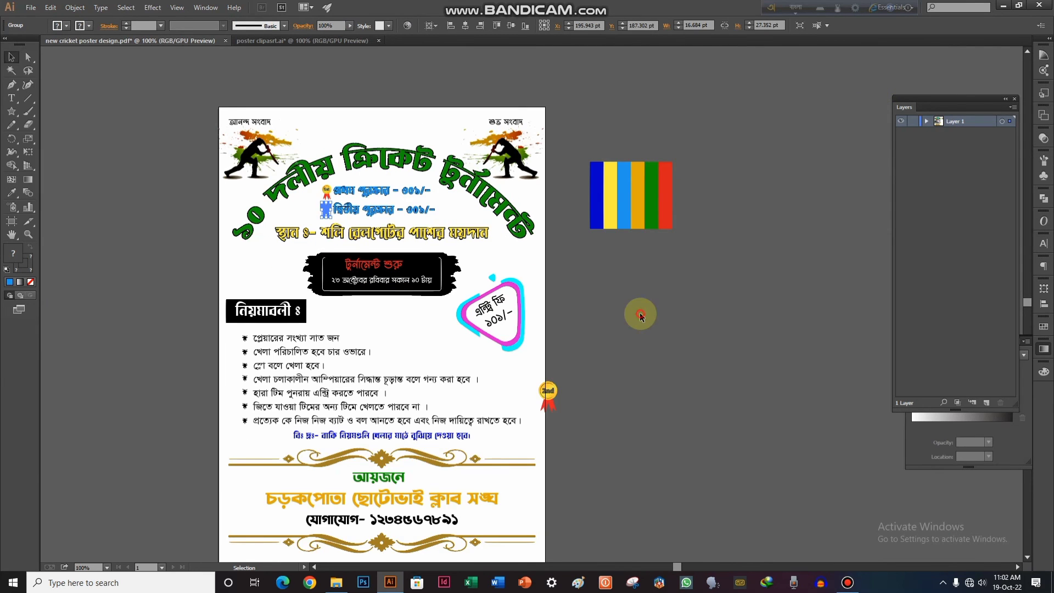
Enlarge the entry-fee badge slightly around its centre, keeping it beside the event-date banner and inside the poster's edge.
click(641, 316)
scroll(579, 292, up, 1)
scroll(593, 302, down, 1)
drag(623, 277, 624, 299)
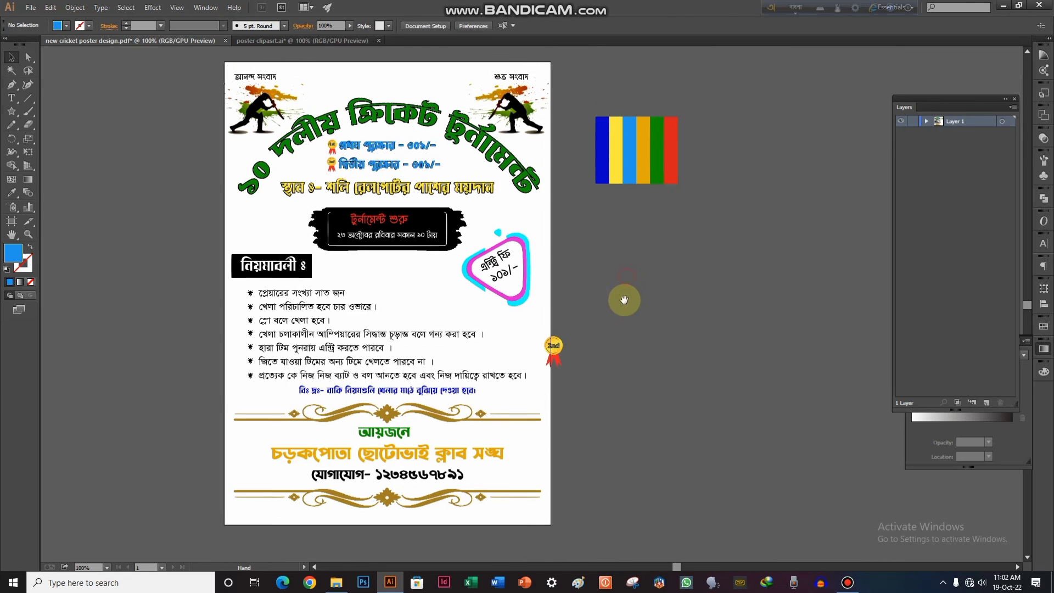
scroll(531, 264, up, 1)
click(486, 278)
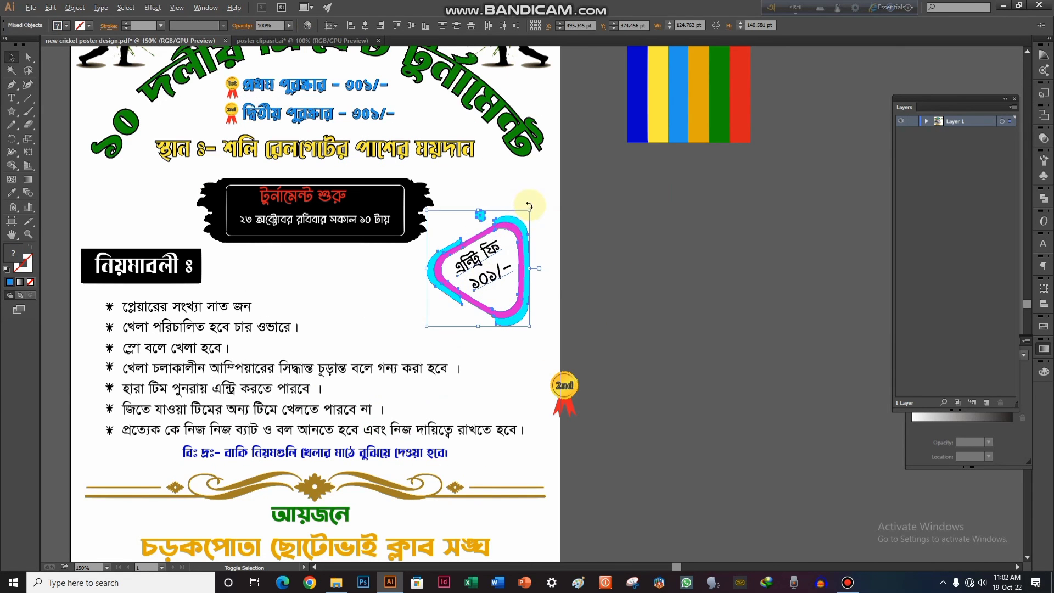
drag(530, 212, 572, 233)
click(577, 261)
scroll(577, 261, down, 1)
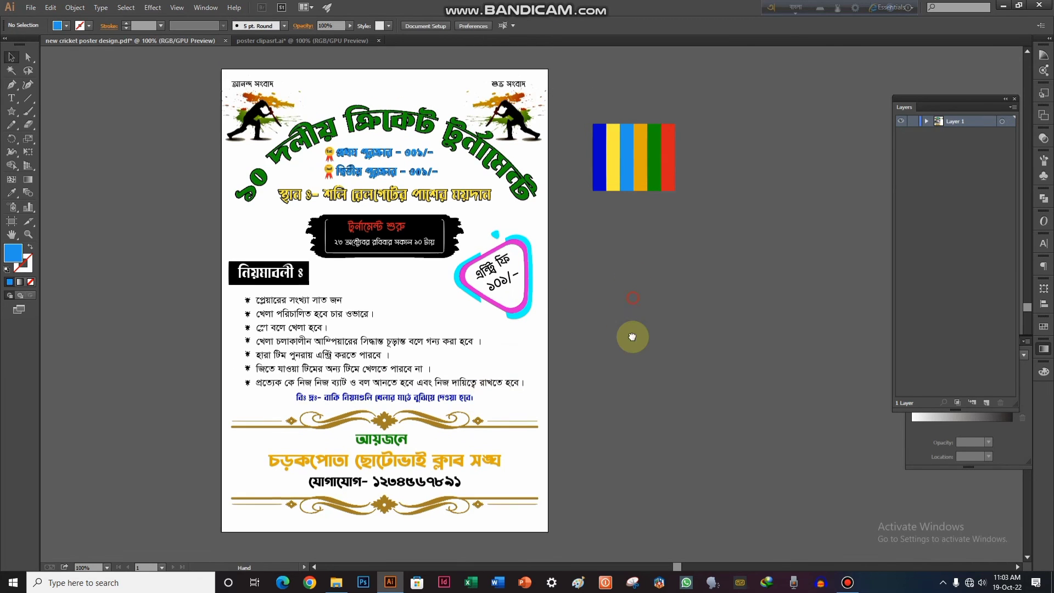
scroll(631, 335, down, 1)
drag(631, 335, 564, 328)
scroll(571, 358, up, 1)
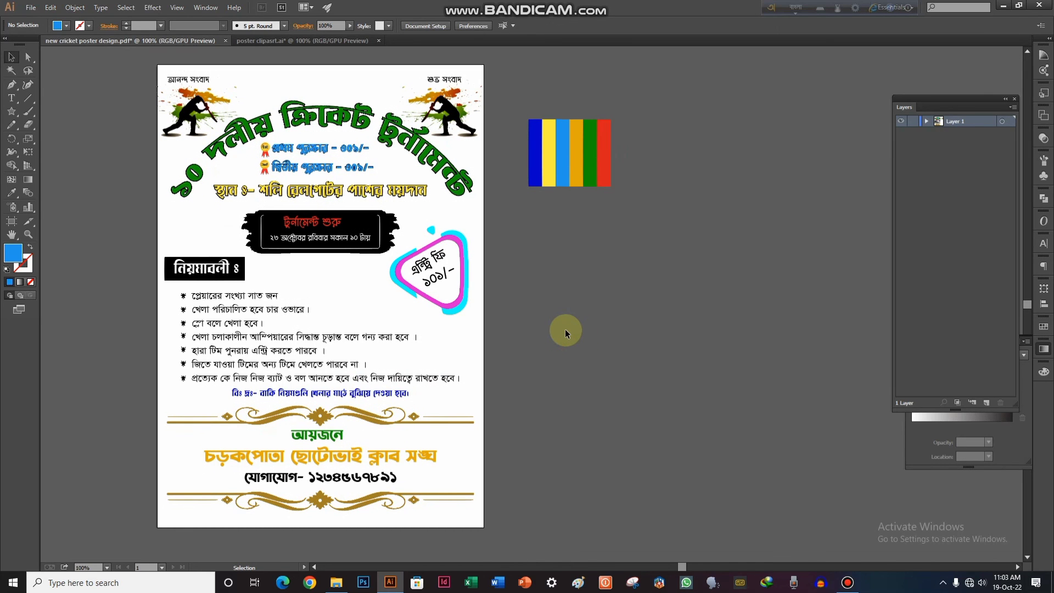
Enlarge the white date and time line in the black banner to about 15.9 pt, nearly filling the banner's inner frame.
scroll(331, 240, up, 4)
click(366, 240)
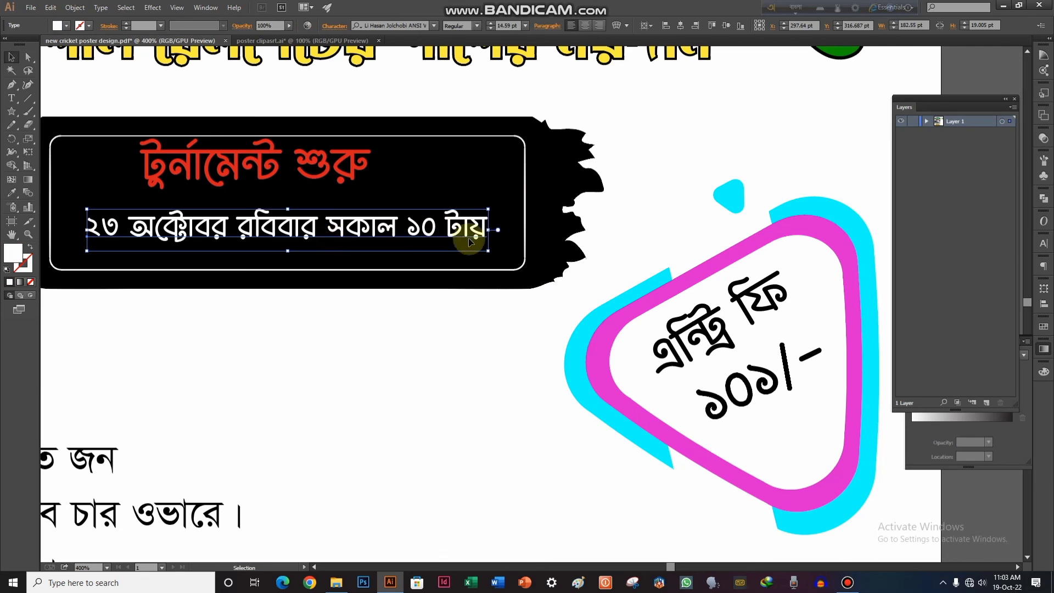
drag(488, 251, 524, 255)
scroll(557, 250, down, 2)
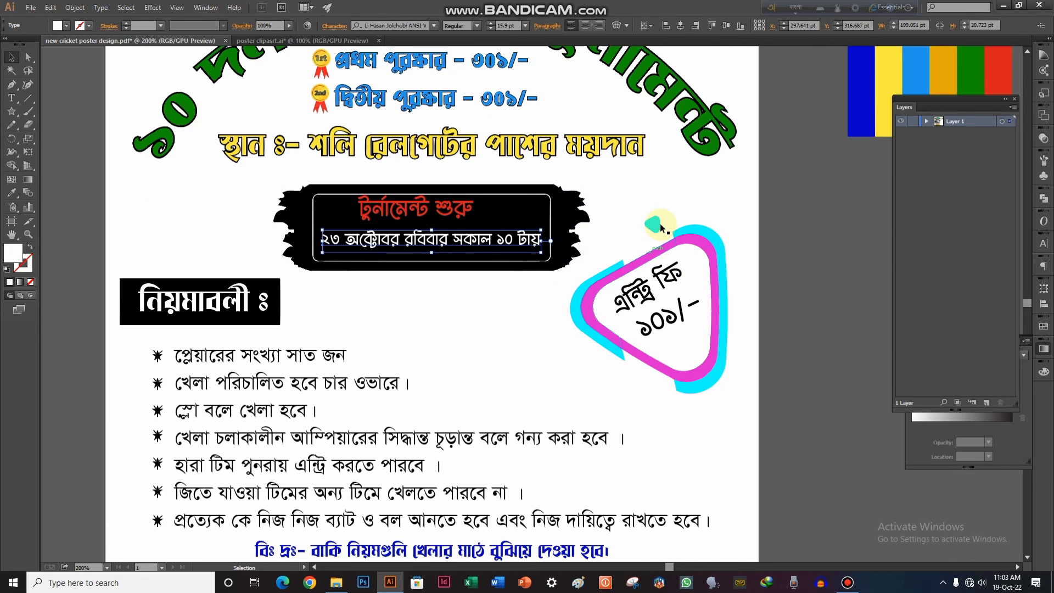
click(659, 225)
Centre the red tournament-start heading in the black banner horizontally on the artboard.
click(466, 210)
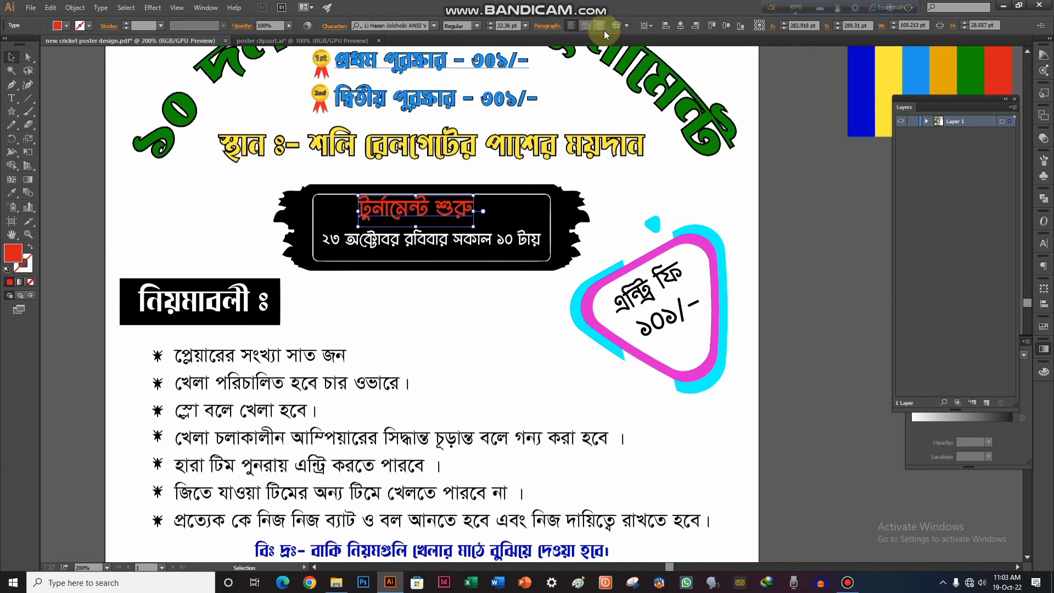
click(680, 26)
click(729, 226)
scroll(729, 226, down, 1)
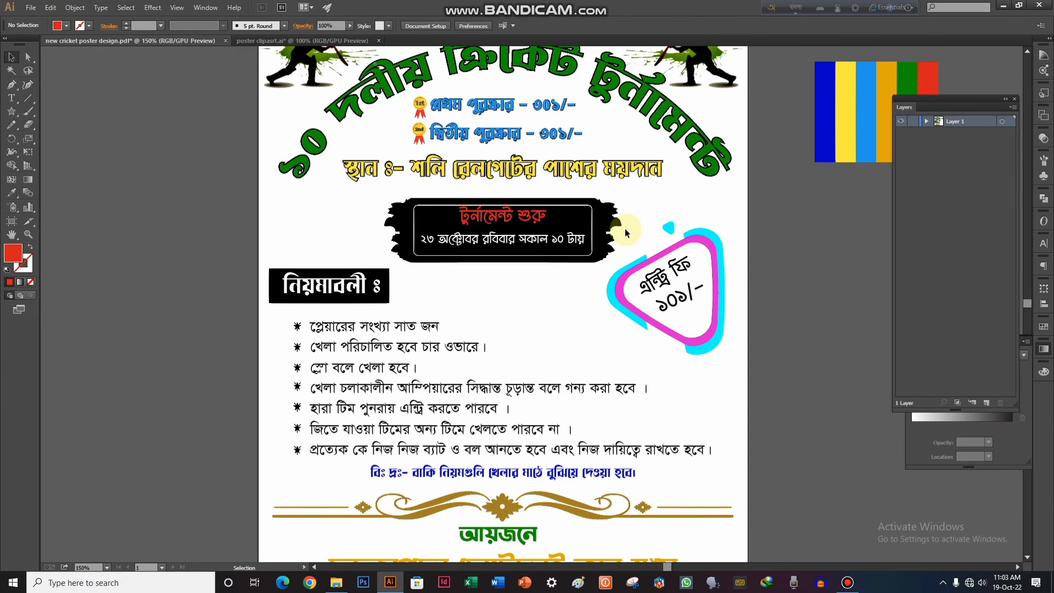
drag(647, 200, 579, 217)
scroll(605, 259, down, 2)
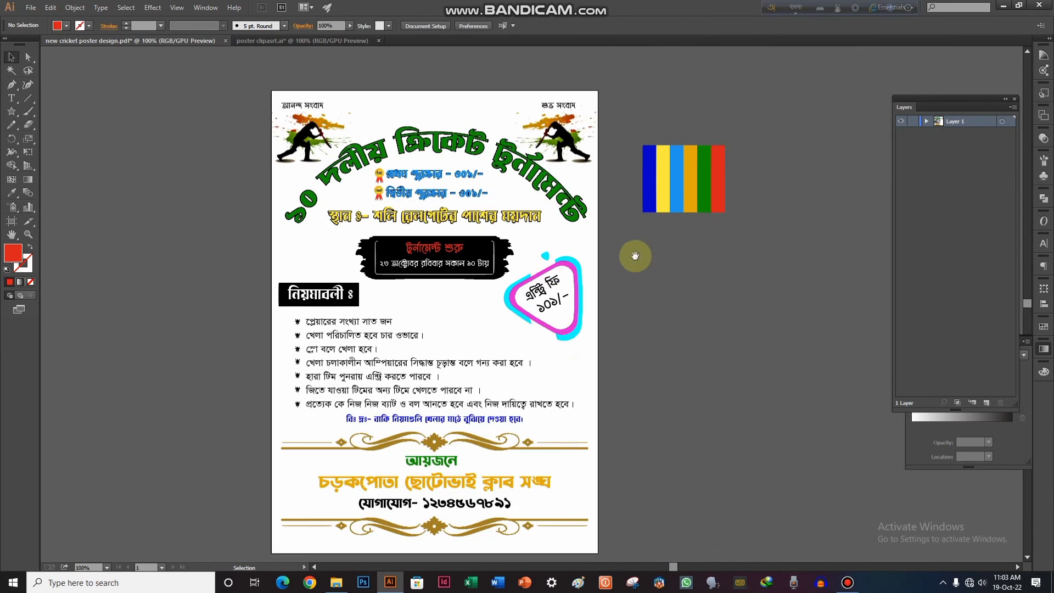